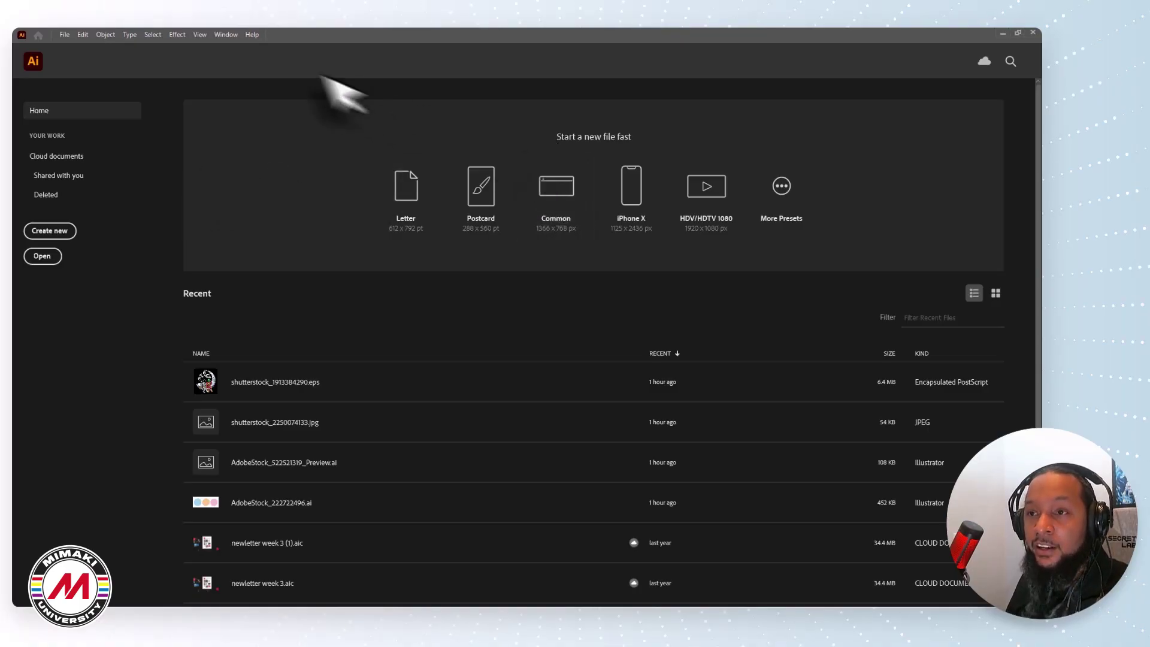
Step: Check whether Mimaki RasterLink is listed among Illustrator's available panels, and switch to the web browser showing mimaki.com
left_click(226, 34)
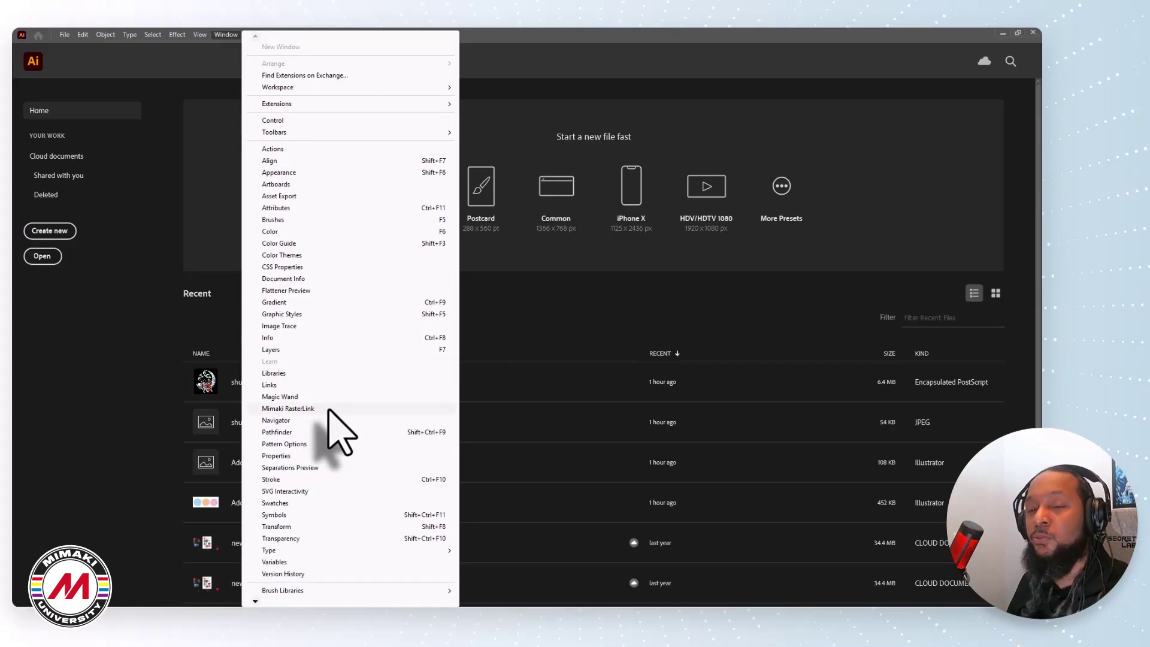
left_click(191, 246)
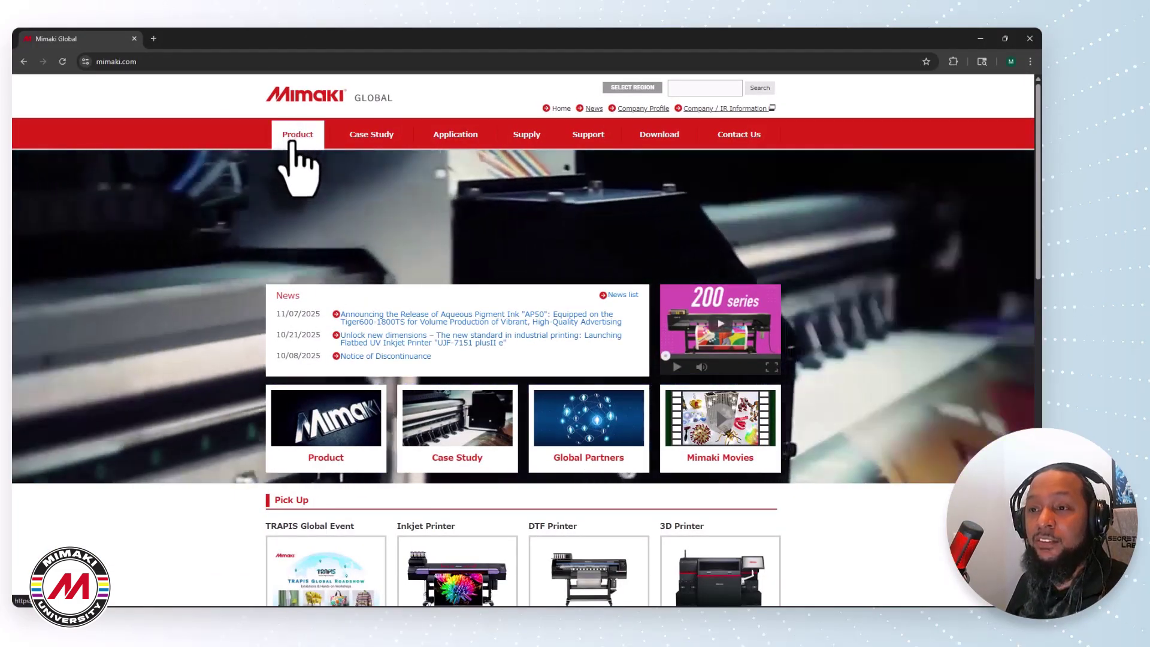
Step: Open the RasterLink7 page from the product section of the Mimaki website
left_click(289, 143)
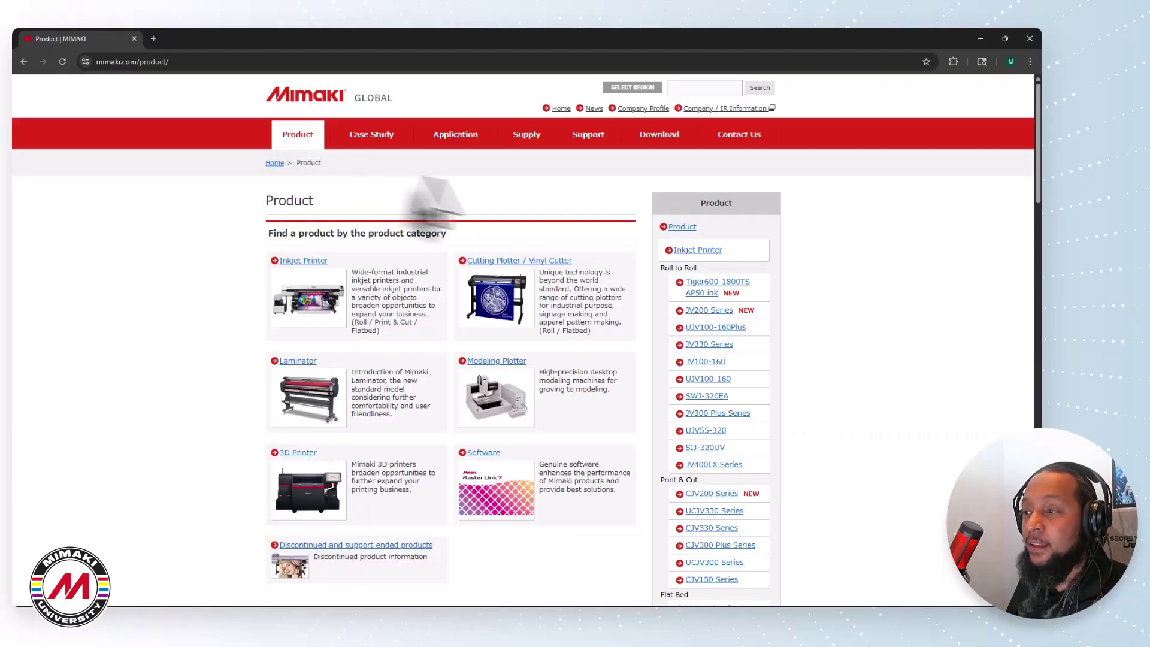
scroll(748, 234, "down", 1)
scroll(744, 270, "down", 15)
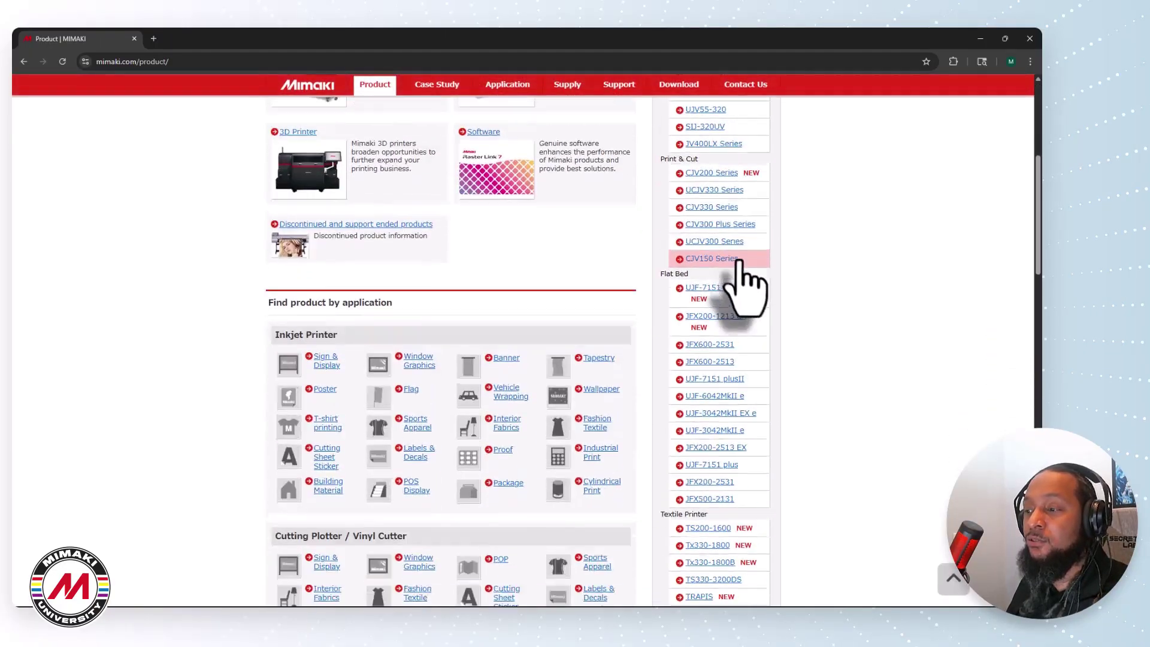
scroll(759, 307, "down", 6)
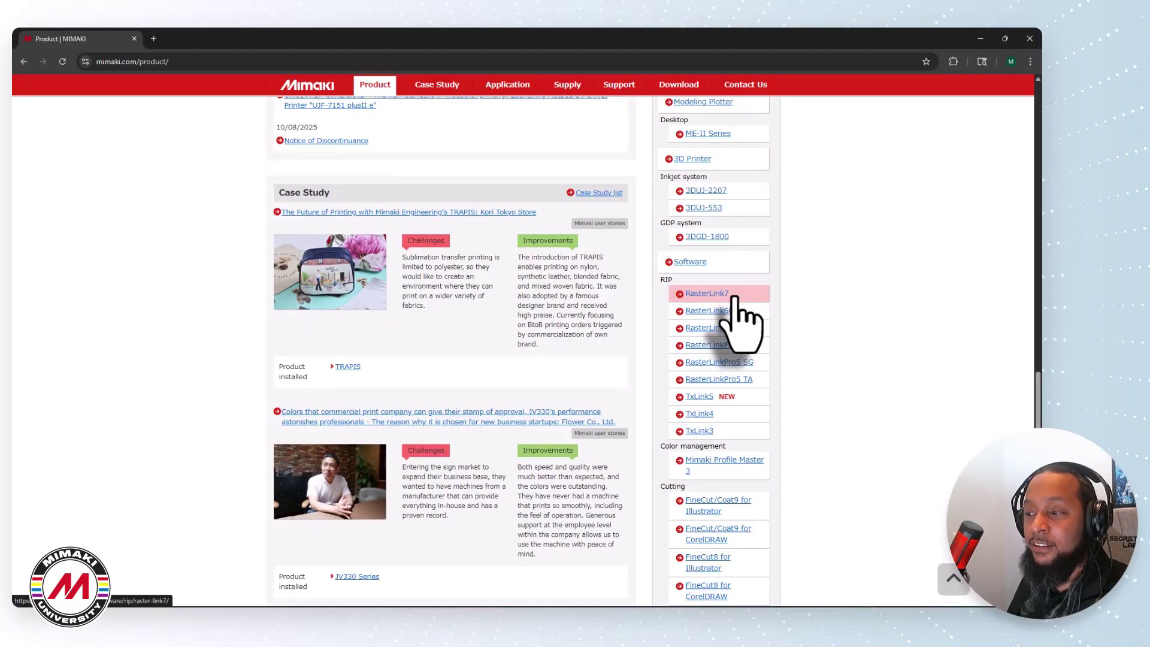
left_click(735, 298)
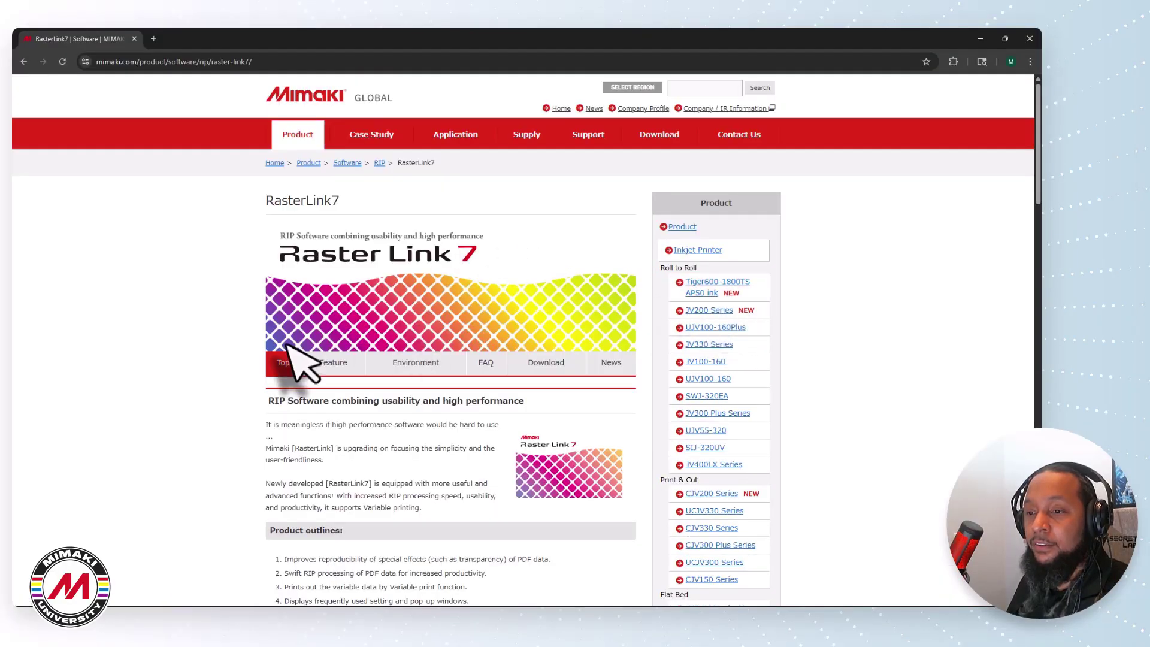
Step: Open the RasterLink7 software downloads and filter the list to Windows 11
left_click(547, 366)
scroll(530, 392, "down", 4)
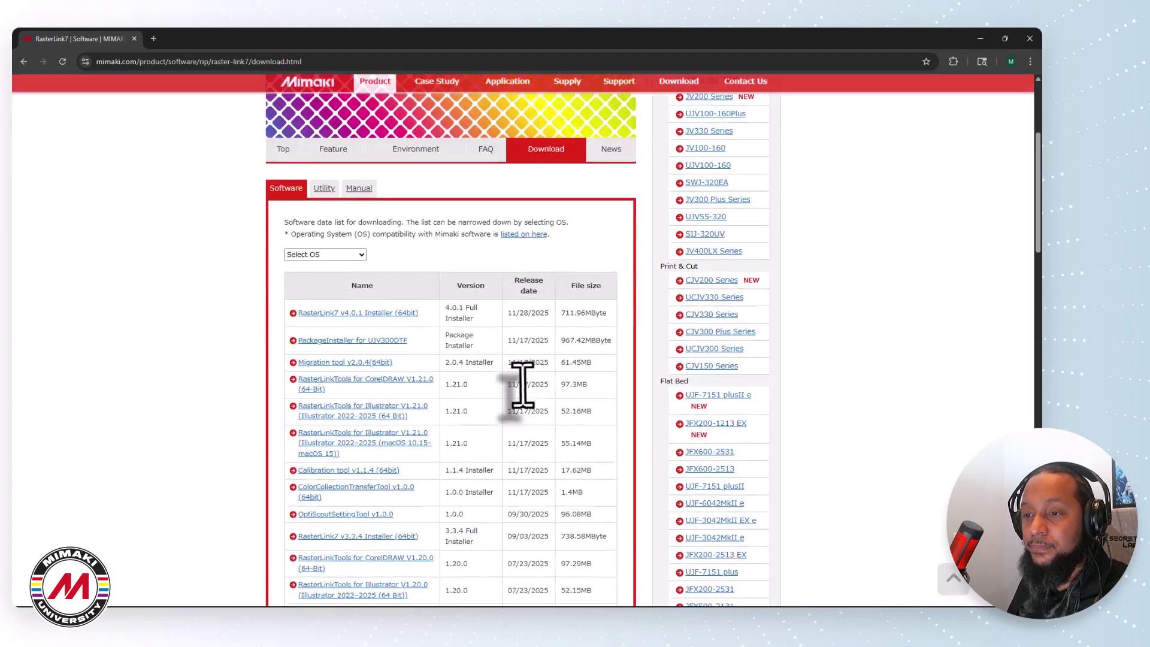
scroll(527, 392, "down", 1)
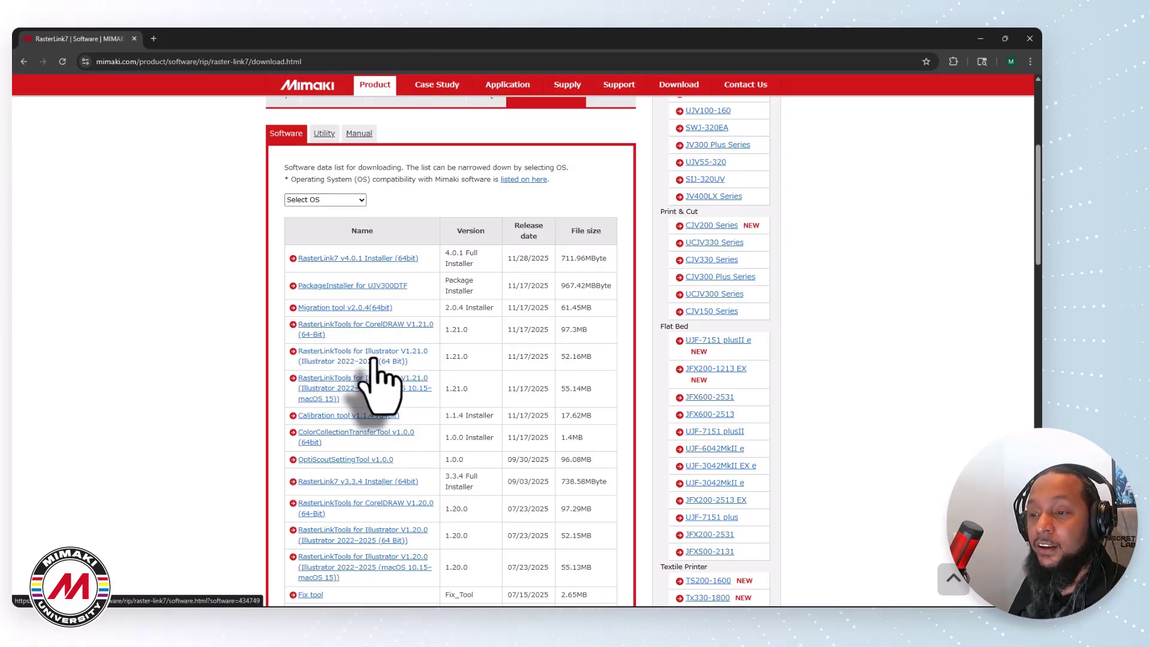
left_click(356, 201)
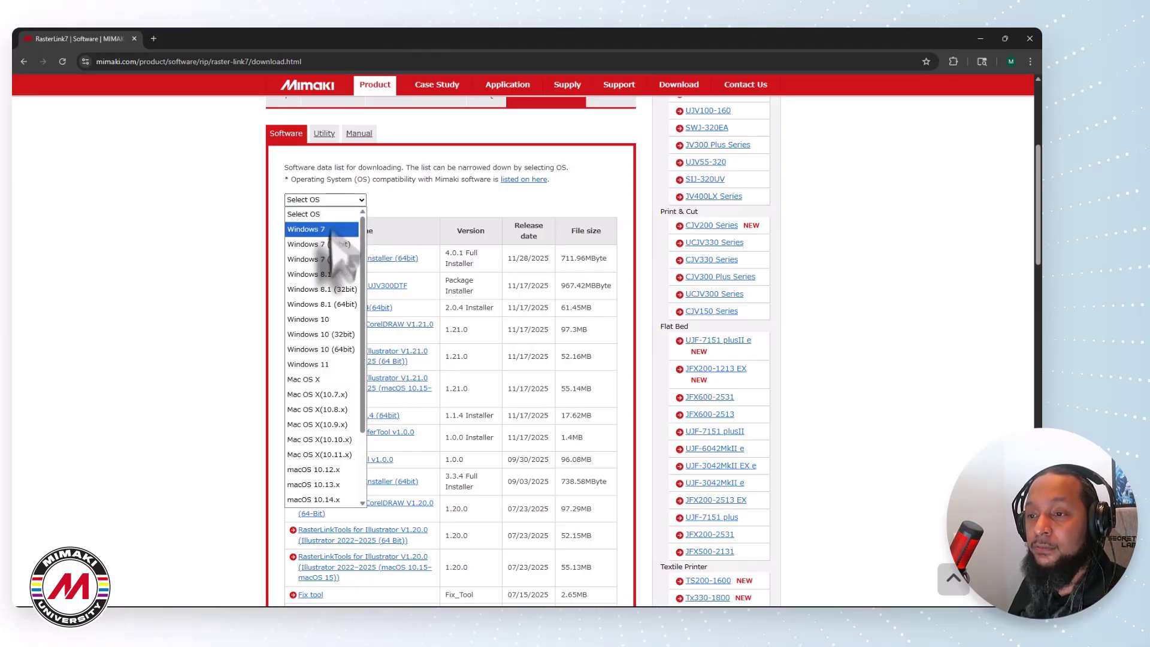
left_click(332, 365)
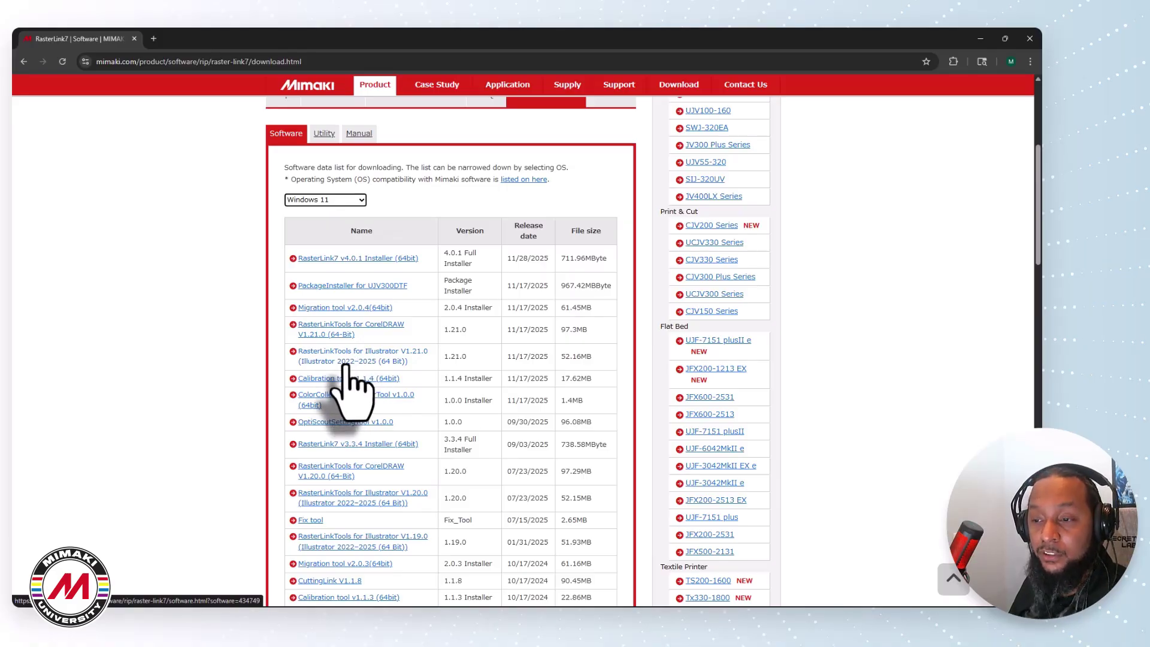
Step: Open the RasterLinkTools for Illustrator V1.18.0 (Illustrator CC2015–2024, 64 Bit) page and locate its installer download
scroll(364, 365, "down", 5)
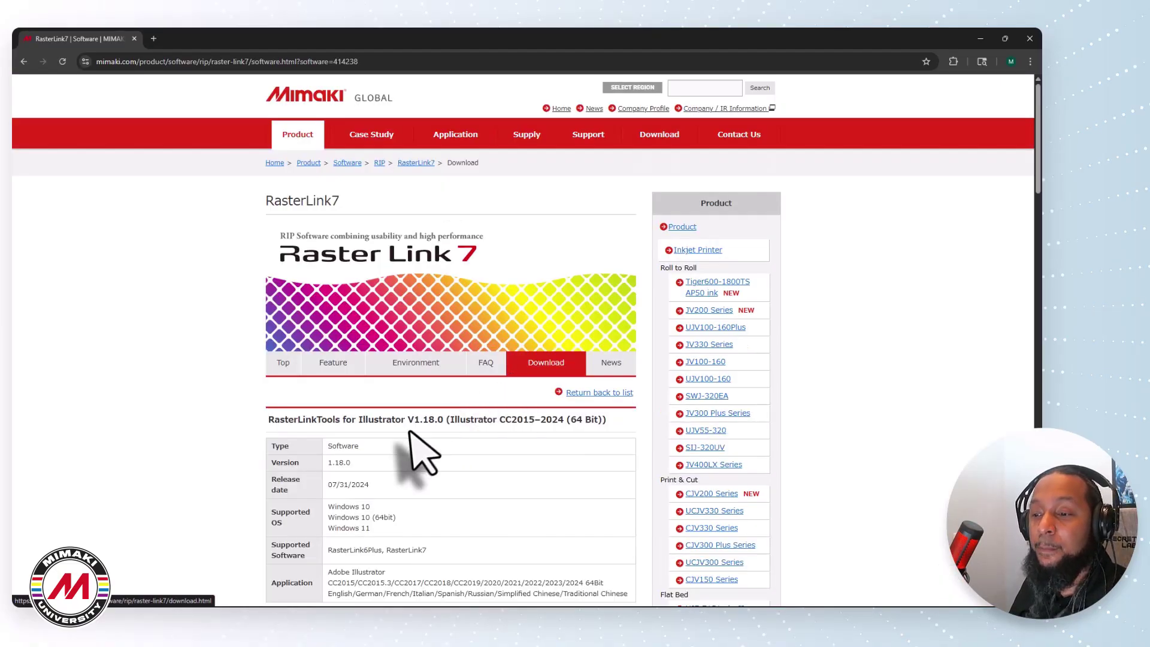
scroll(411, 446, "down", 5)
scroll(413, 458, "down", 15)
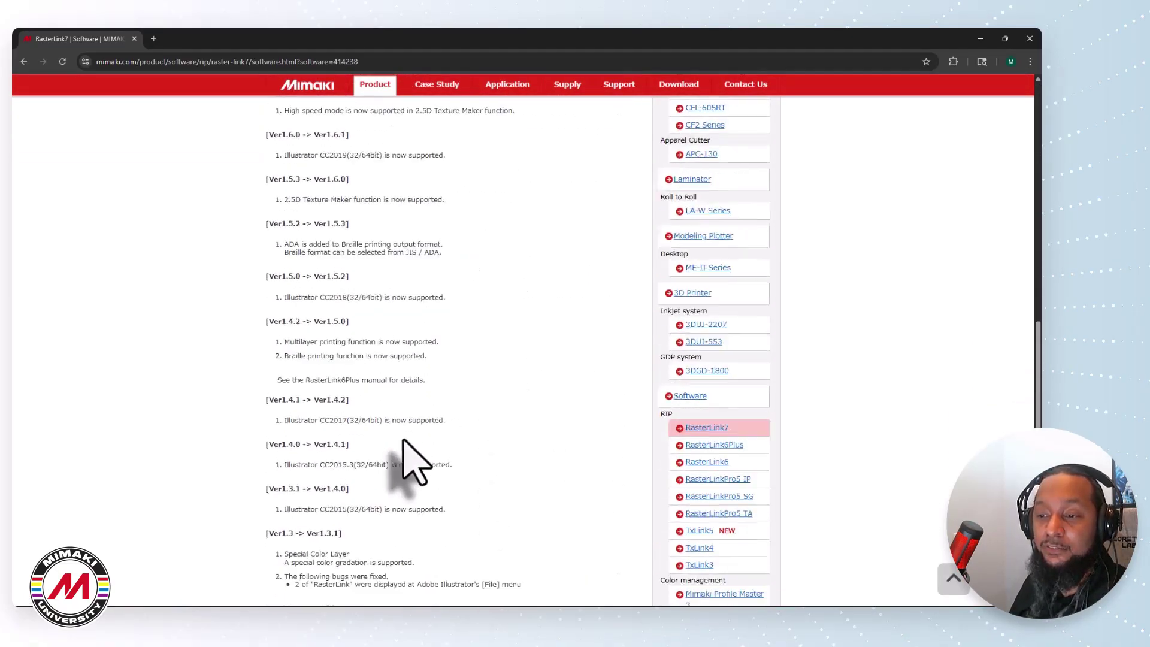
scroll(392, 443, "down", 6)
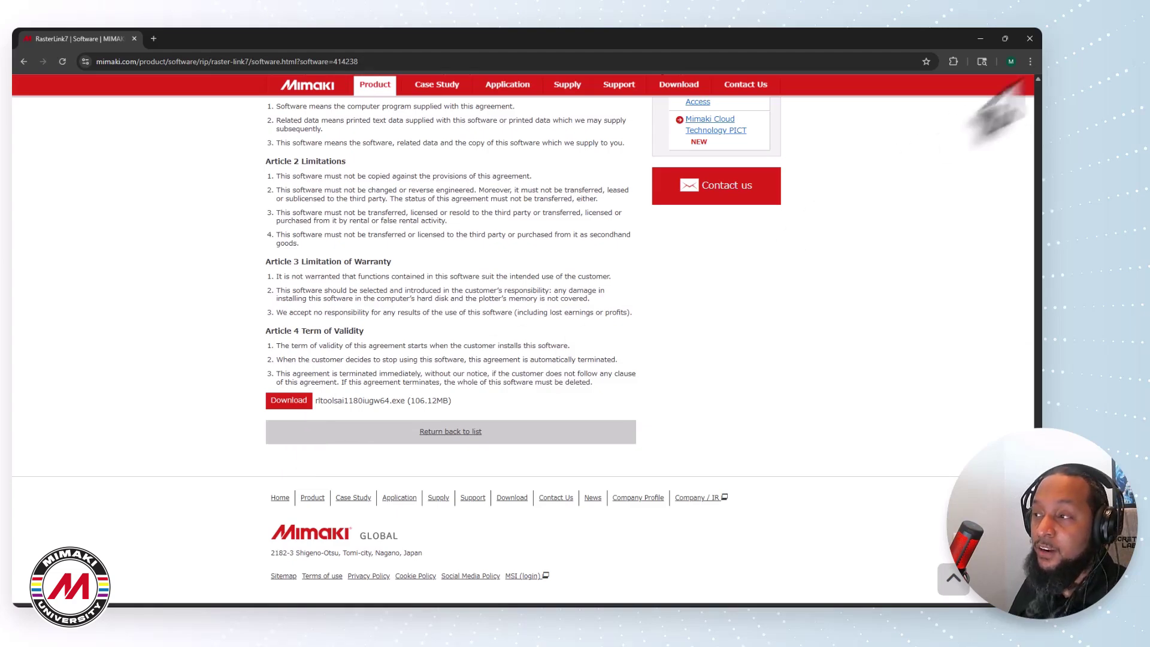
Step: Switch back to Illustrator and look for the Mimaki RasterLink entry in the list of available panels
left_click(980, 39)
left_click(226, 35)
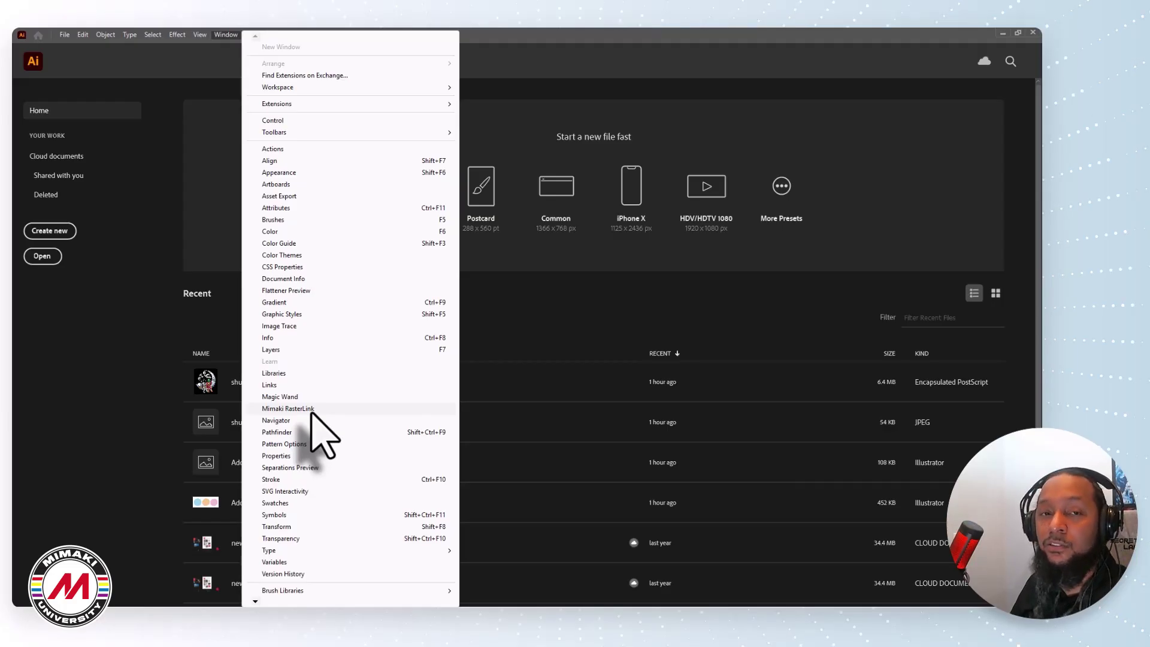
left_click(567, 294)
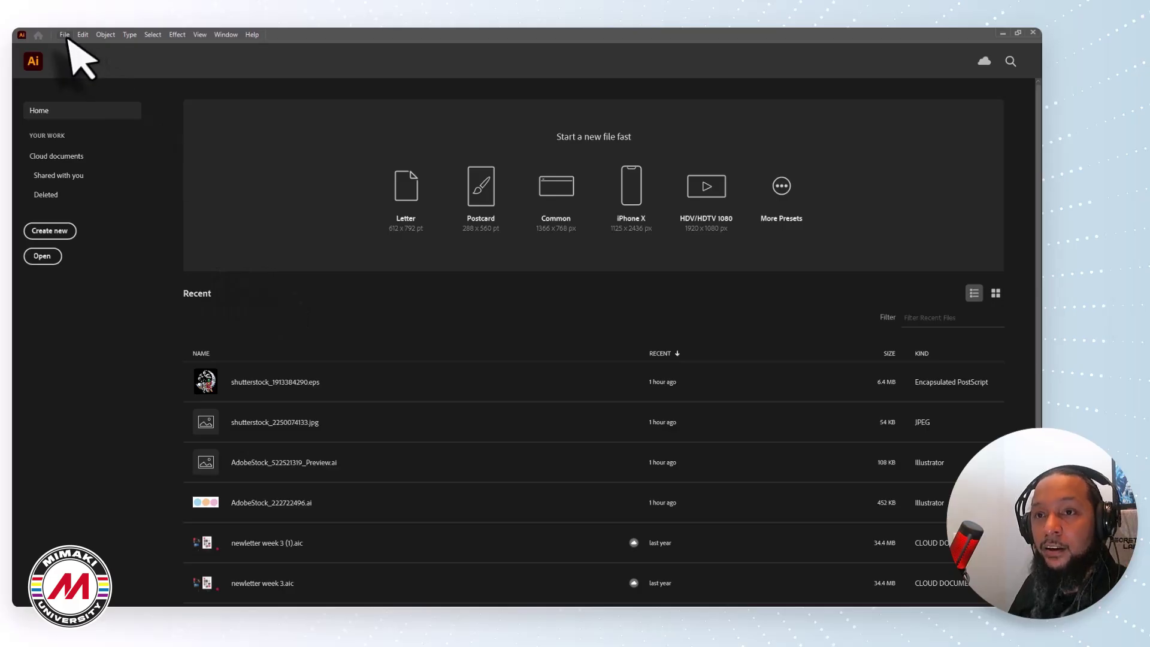
Step: Open shutterstock_1913384290.eps from the Mimaki folder on the desktop and briefly inspect its moon group
left_click(43, 256)
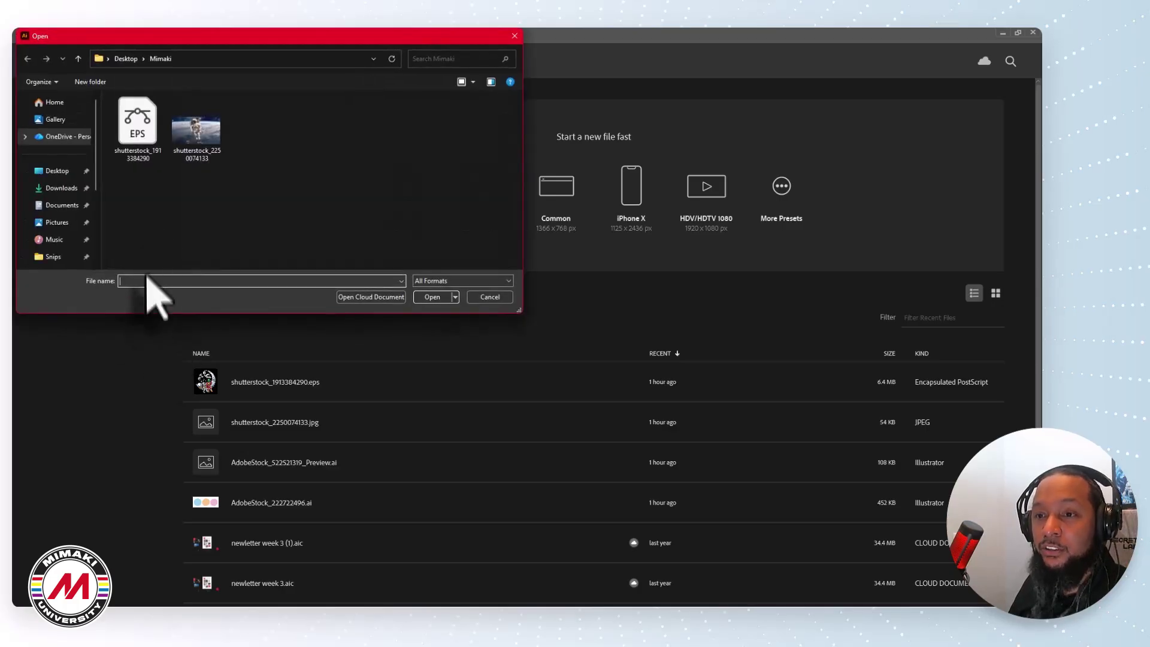
left_click(141, 137)
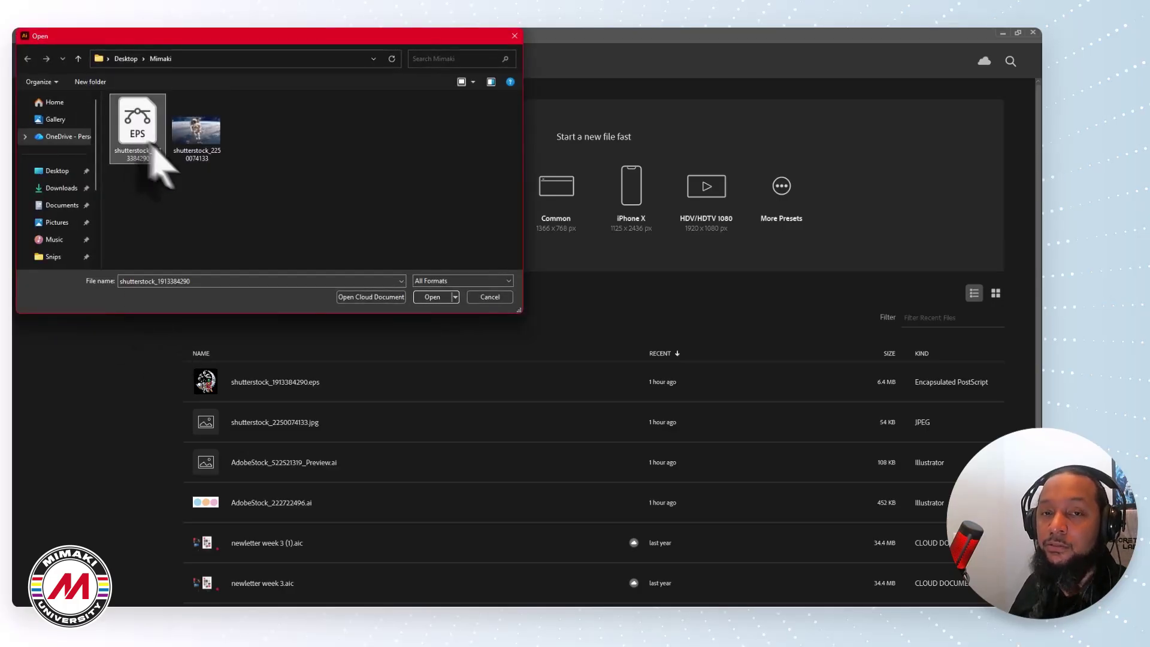
left_click(442, 297)
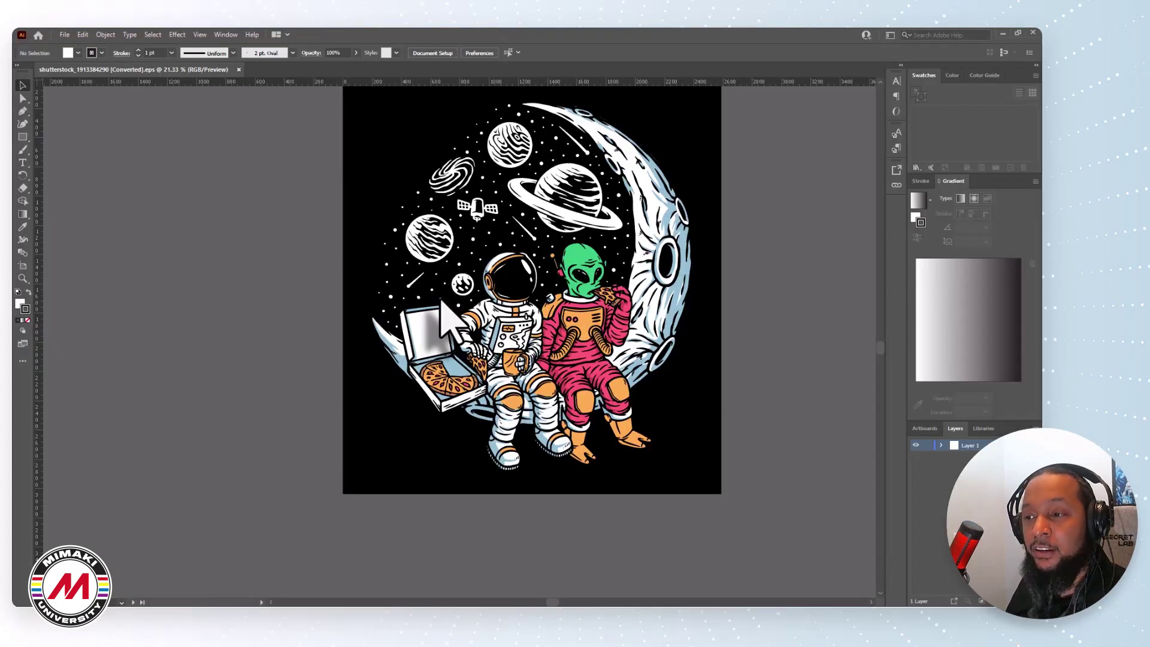
scroll(443, 303, "up", 2)
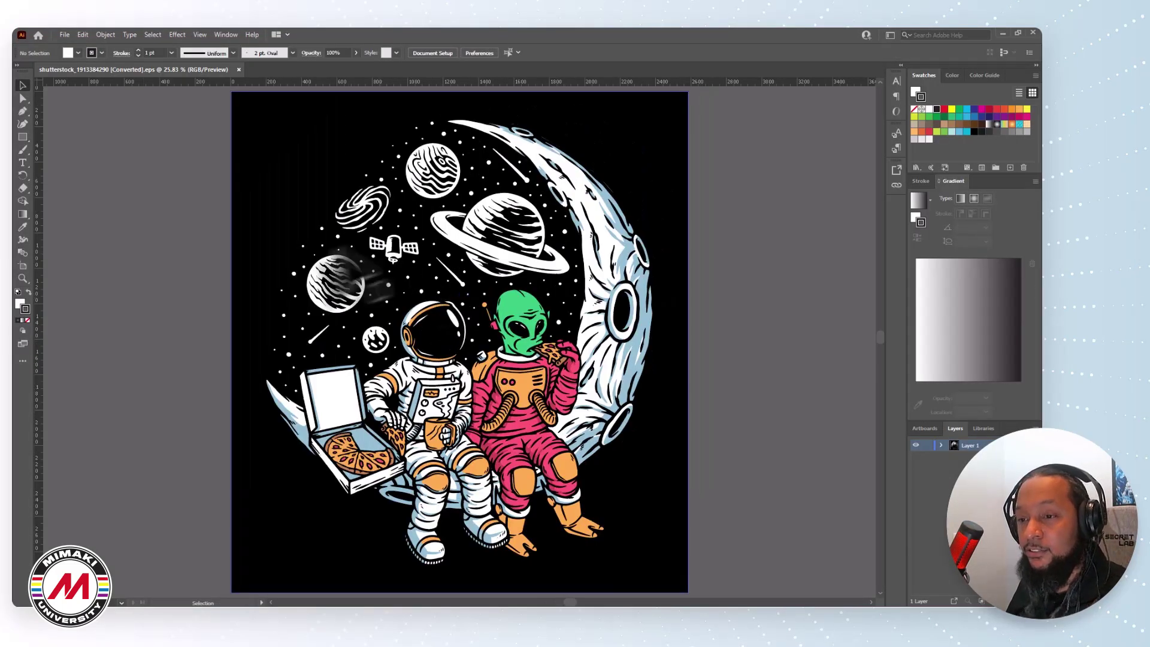
left_click(285, 427)
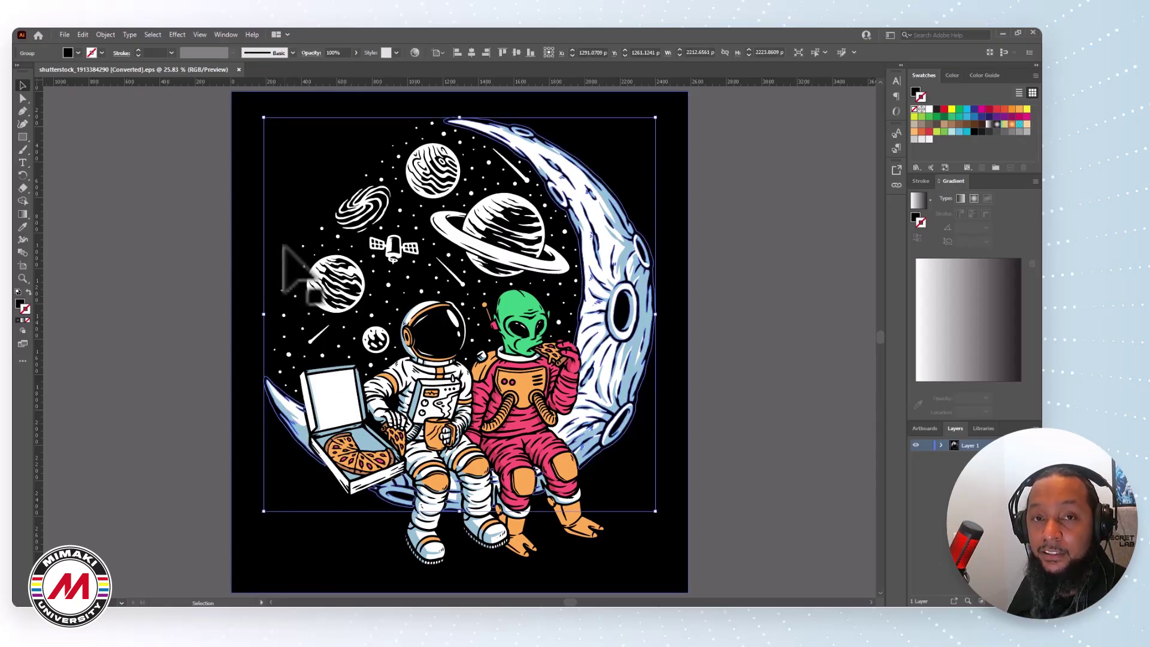
left_click(228, 296)
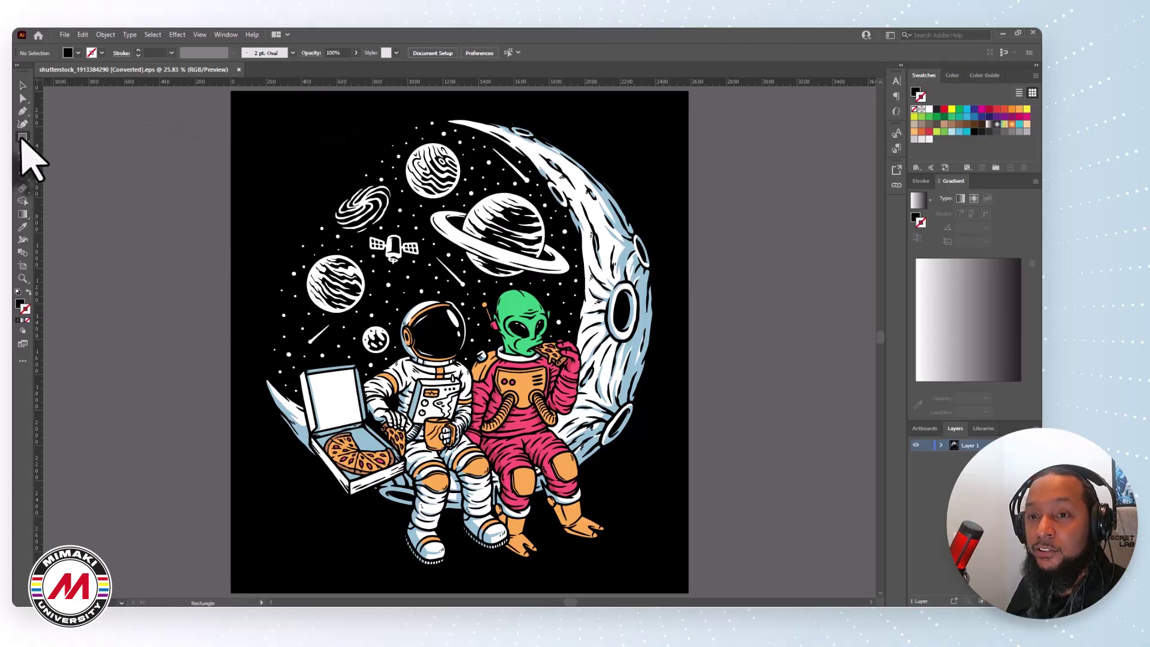
Step: Try a black rectangle covering the whole artboard, about 2582 by 2833 px, and undo it
left_click_drag(23, 137, 60, 150)
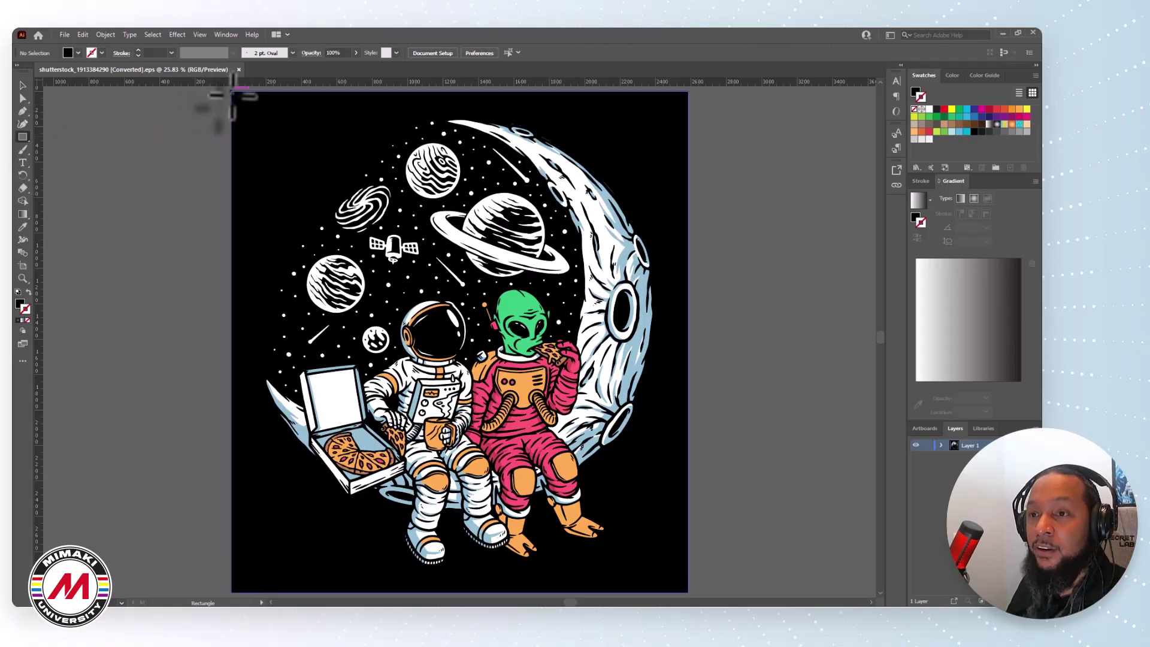
left_click_drag(232, 91, 688, 592)
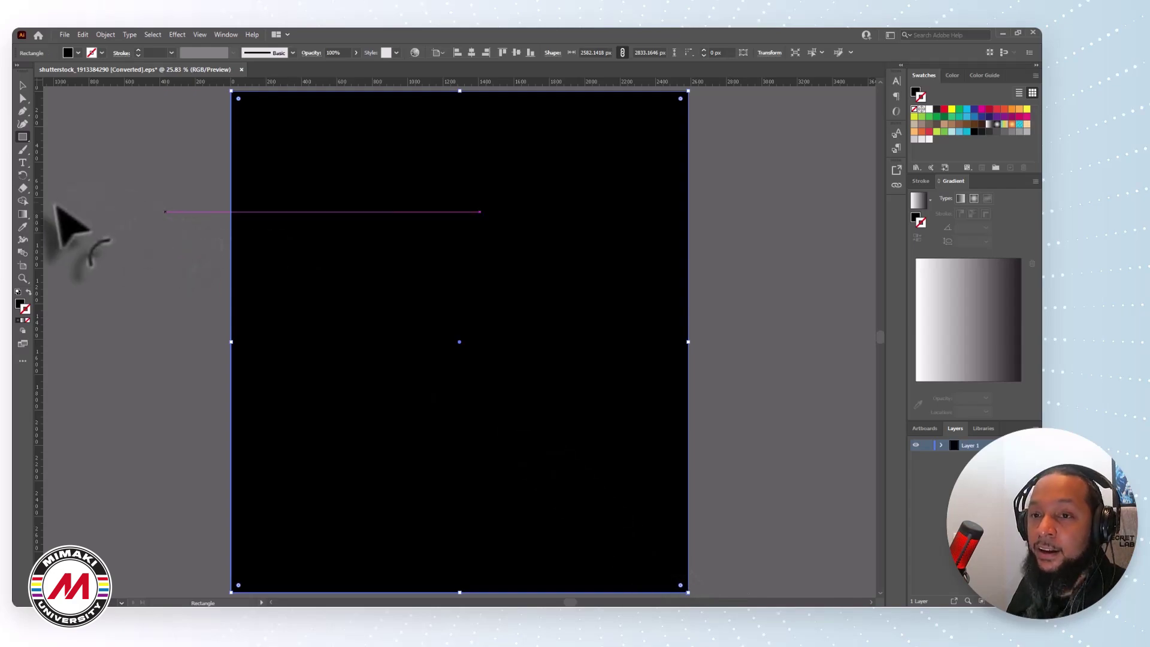
key("ctrl+z")
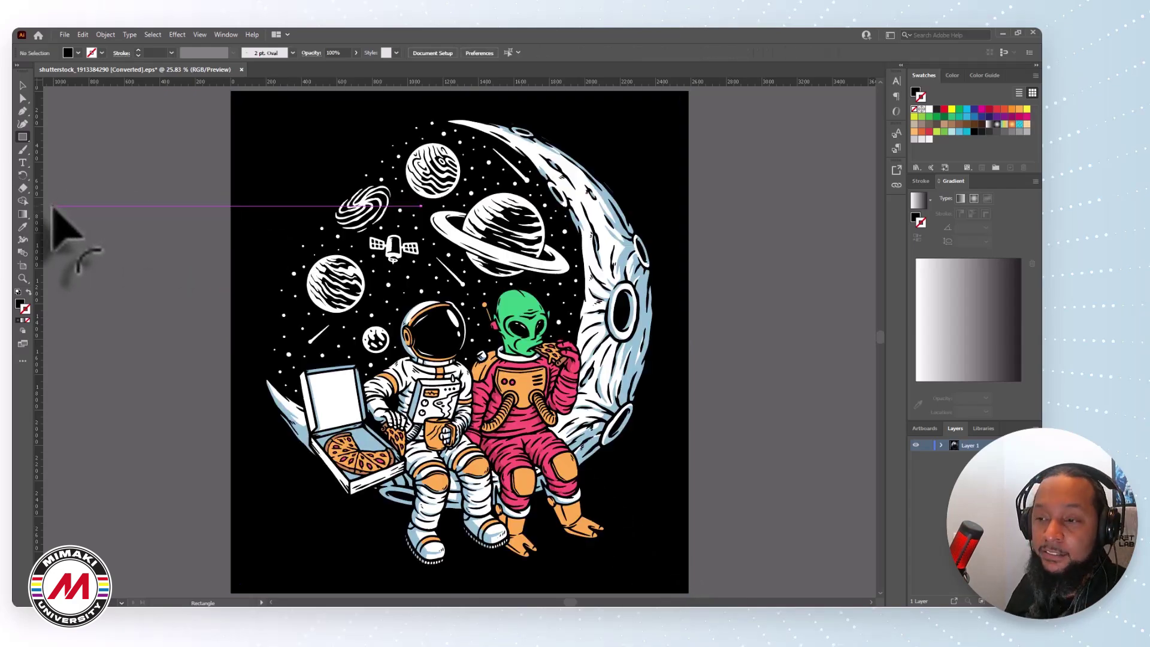
Step: Lock the full-size black background shape behind the astronaut artwork so it is excluded from selections
left_click(23, 85)
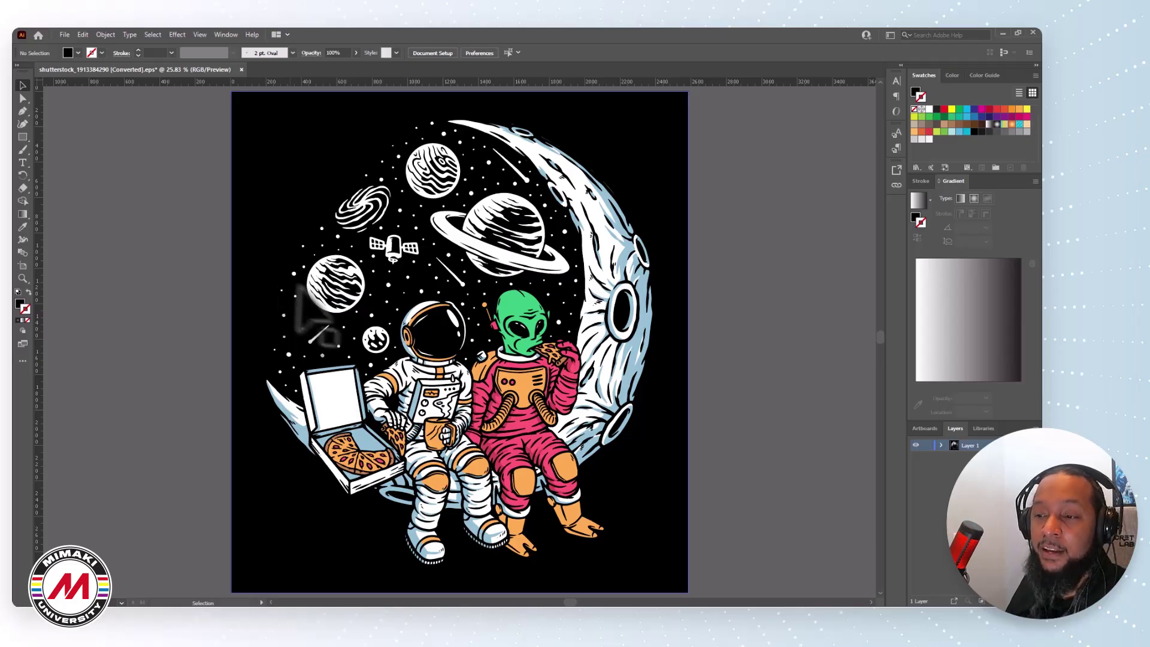
left_click(327, 290)
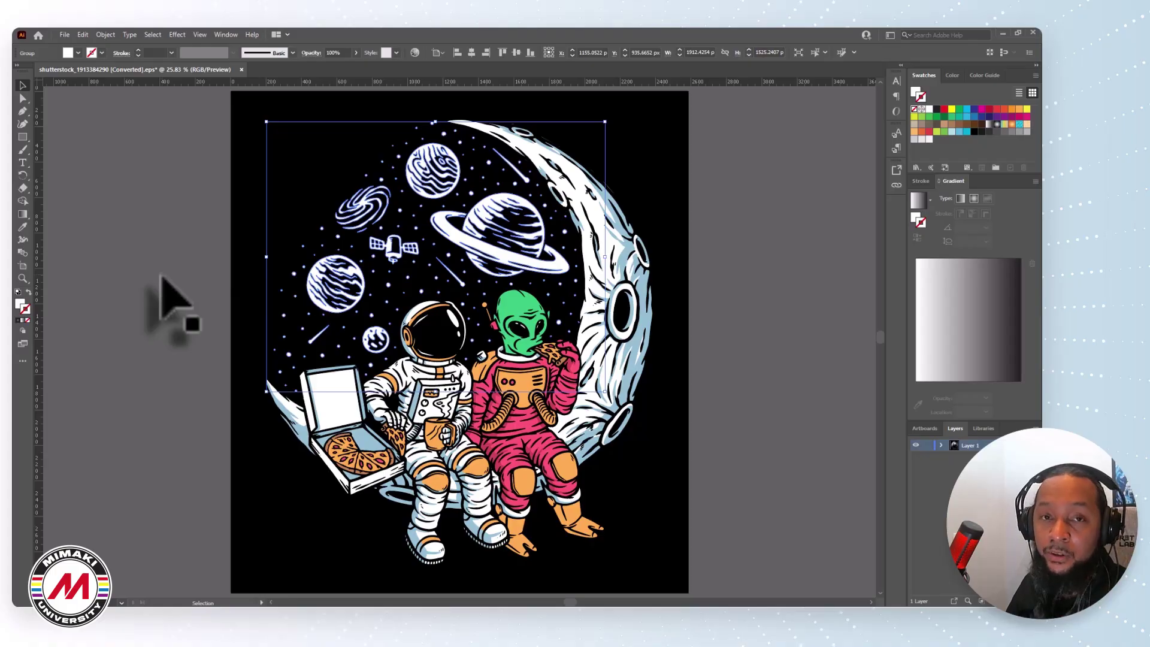
mouse_move(250, 175)
left_mouse_down()
mouse_move(223, 174)
mouse_move(250, 171)
left_mouse_up()
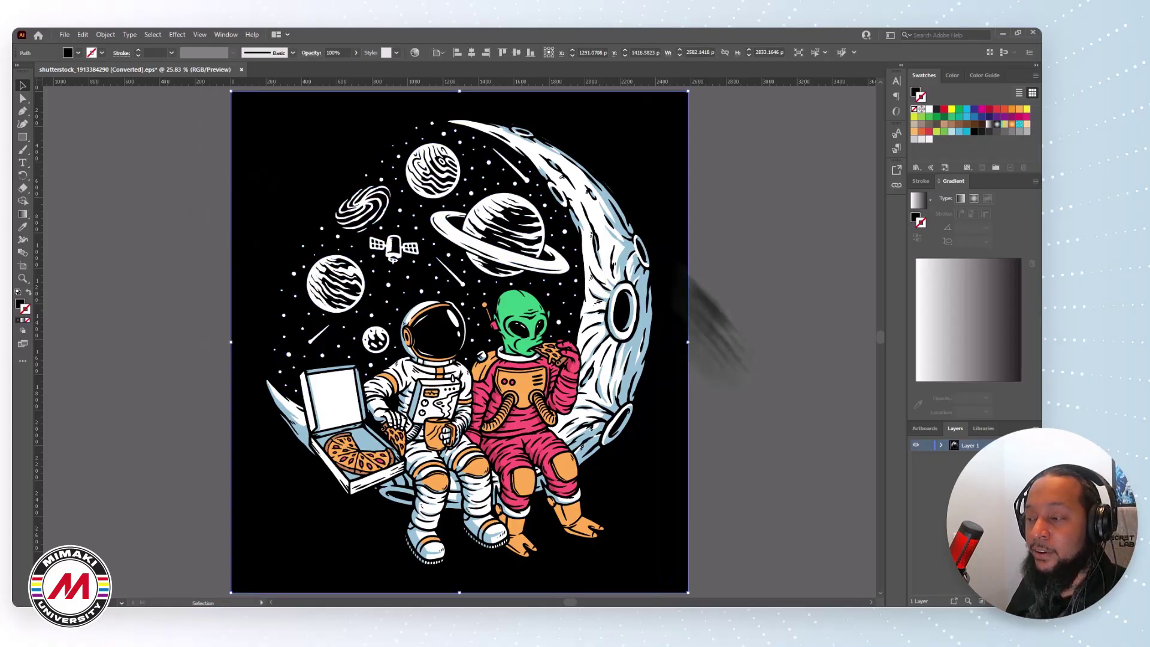
key("ctrl+shift+a")
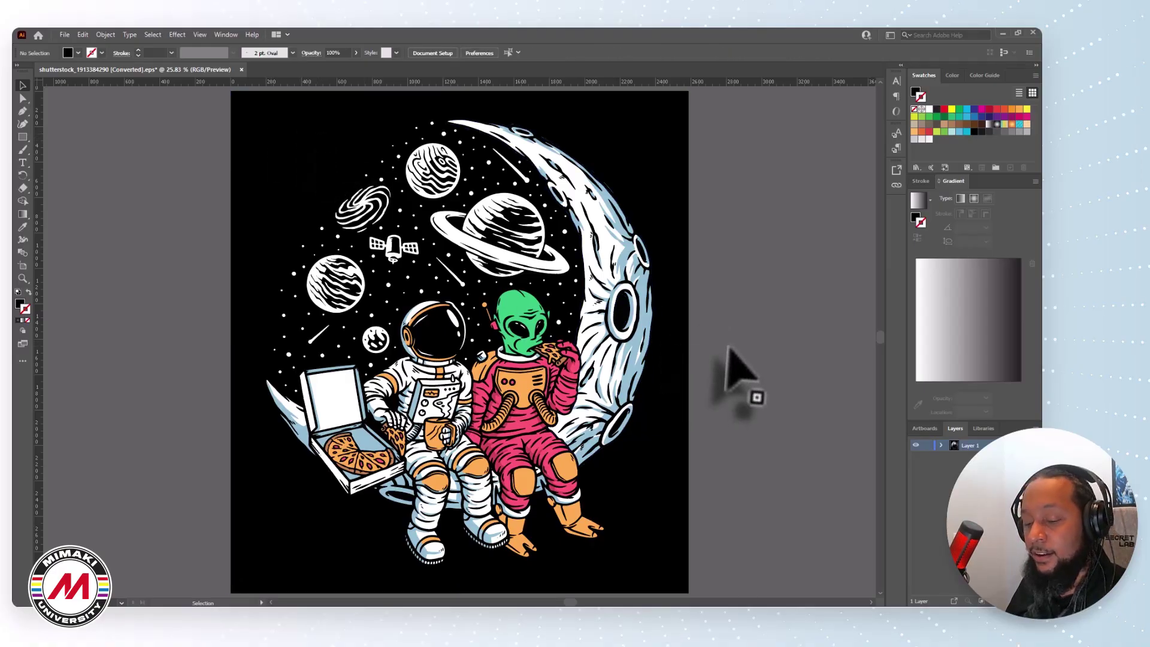
Step: Copy all the unlocked artwork in place onto a new layer named cut, and lock and hide the original artwork layer
key("ctrl+a")
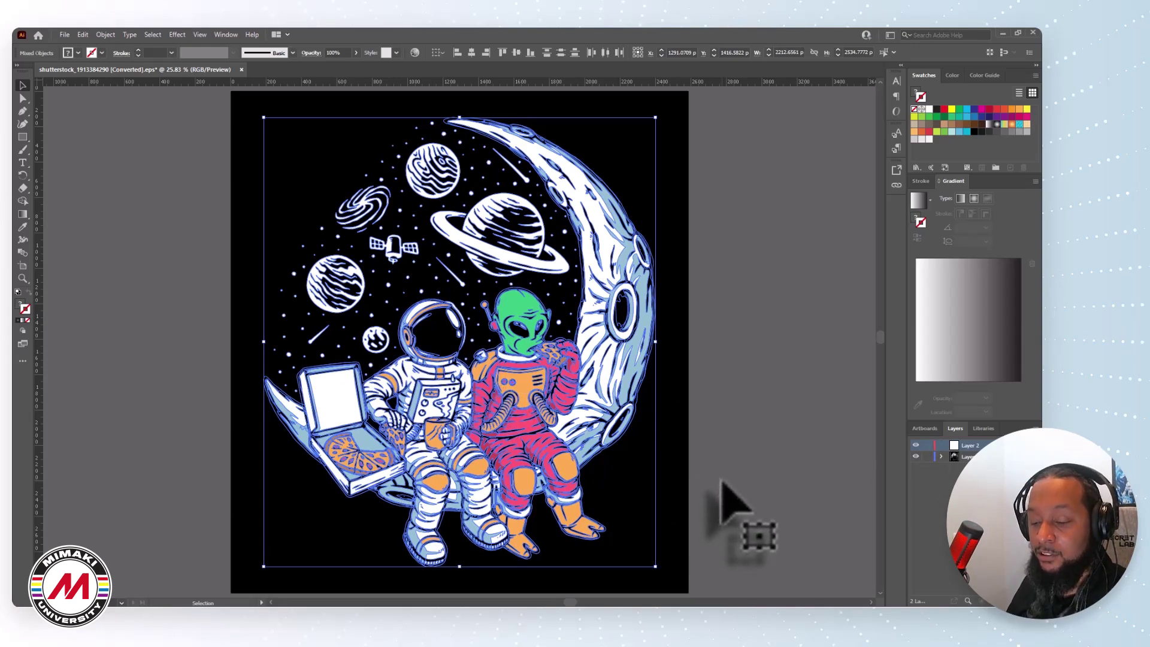
left_click(927, 456)
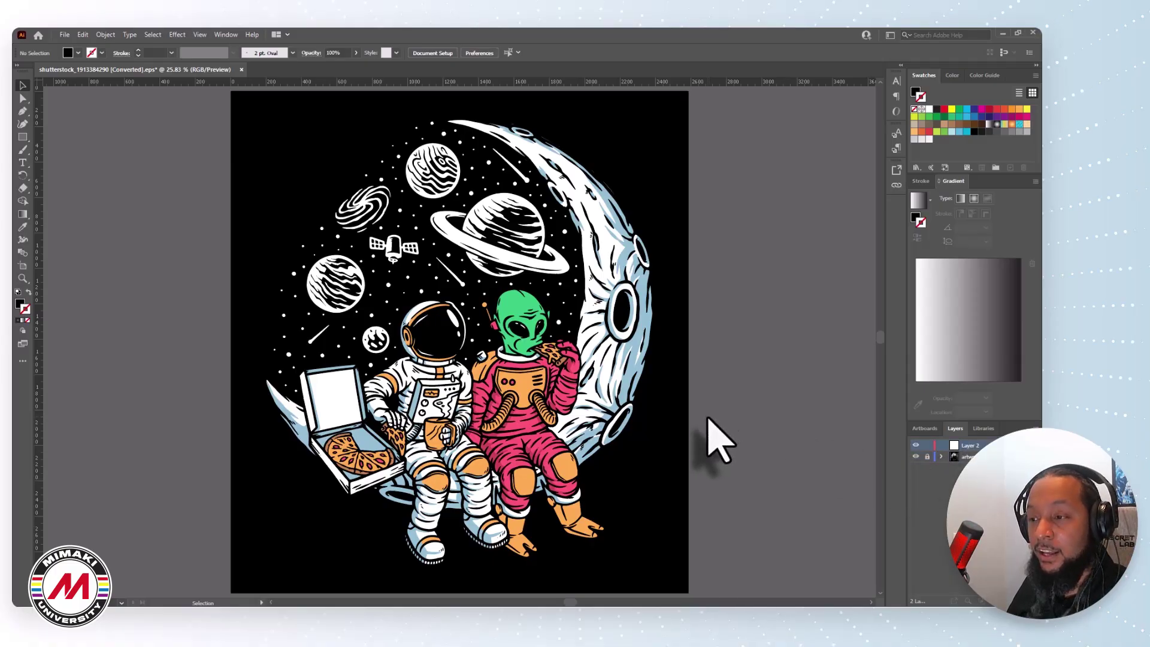
key("ctrl+a")
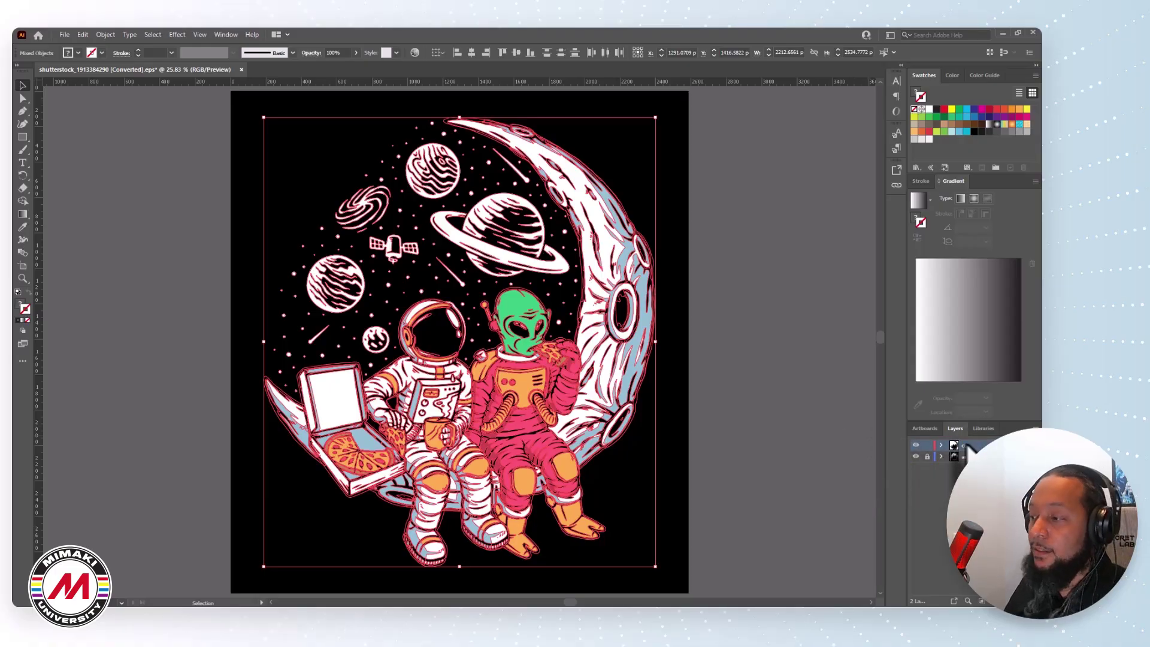
left_click(915, 457)
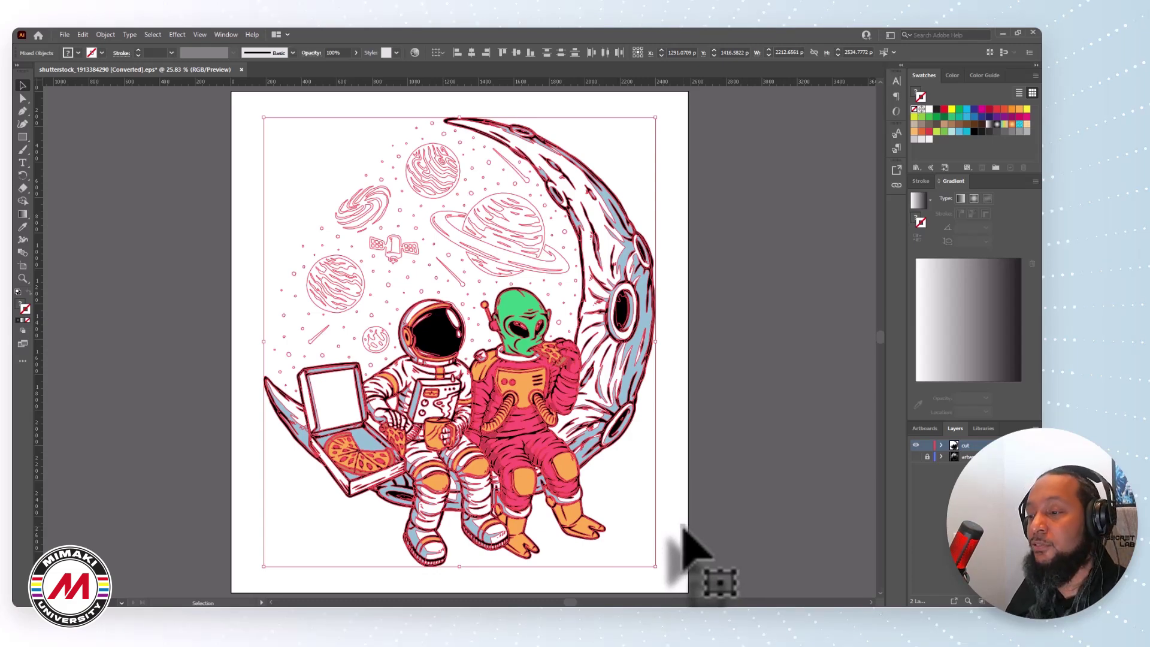
Step: Display the Pathfinder options beside the artboard and try to unite the selected shapes on the cut layer
left_click(226, 35)
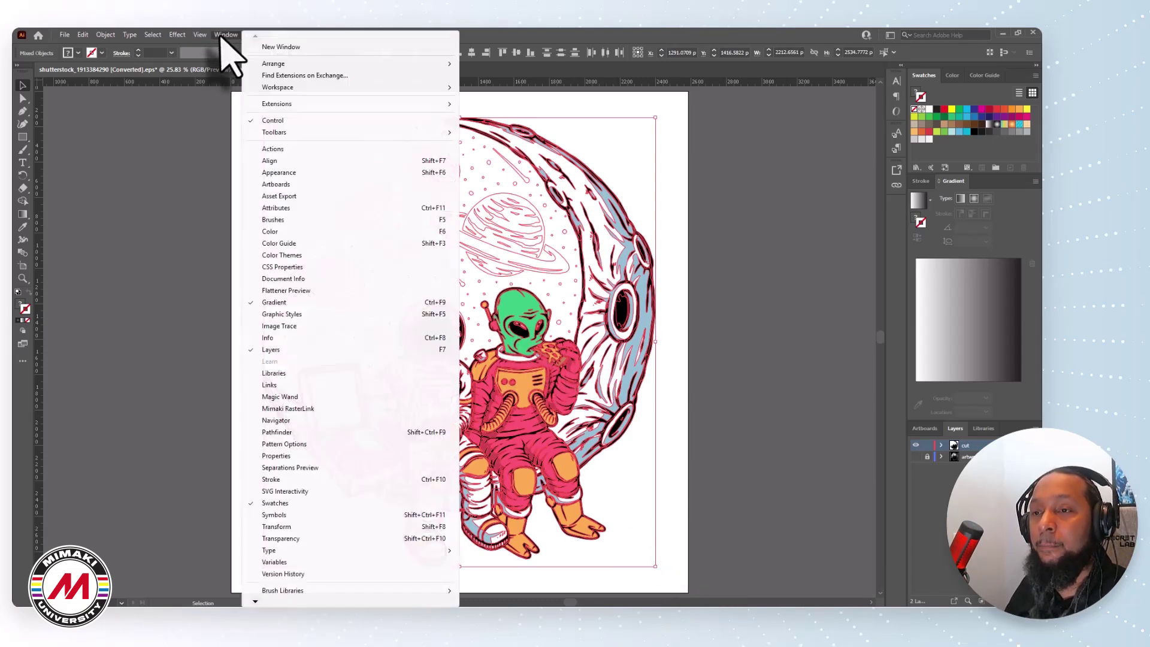
left_click(295, 434)
left_click_drag(737, 305, 748, 323)
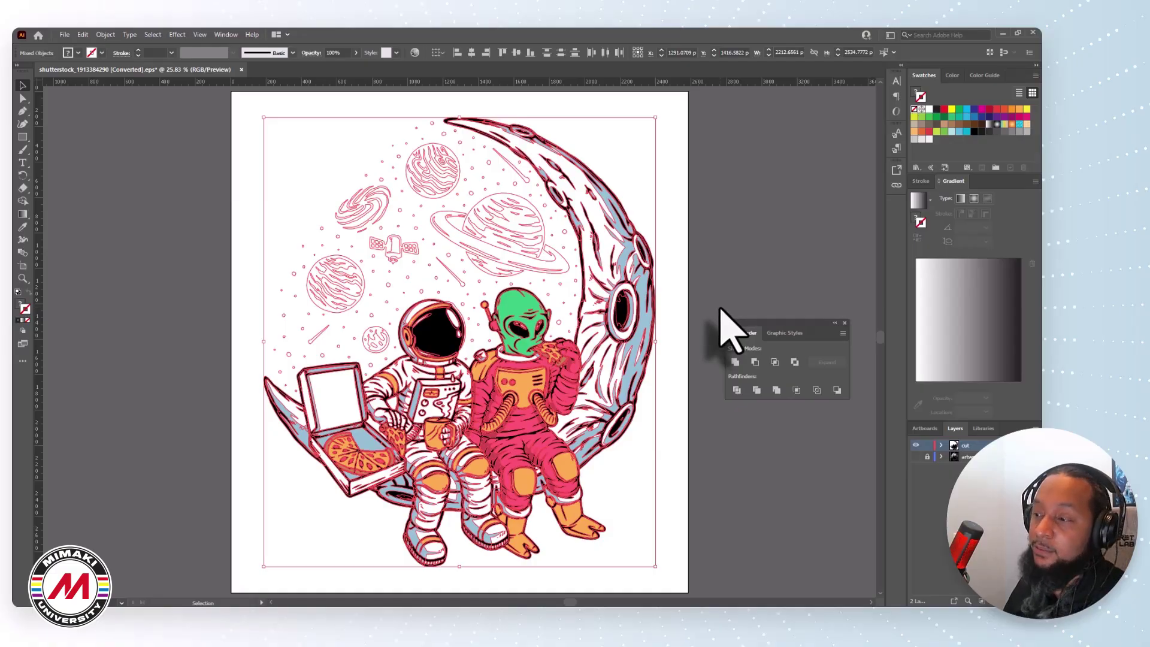
left_click(735, 362)
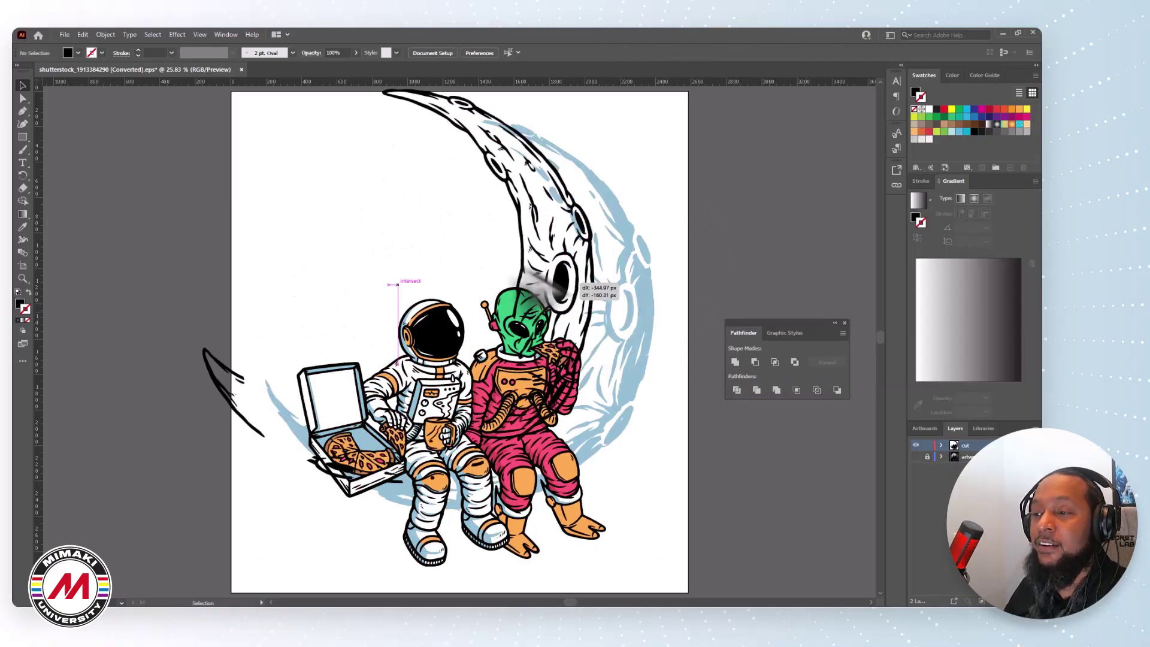
Step: Restore the shifted artwork, select everything on the cut layer and unite it into one solid silhouette with Pathfinder
left_click_drag(554, 284, 647, 385)
left_click(663, 328)
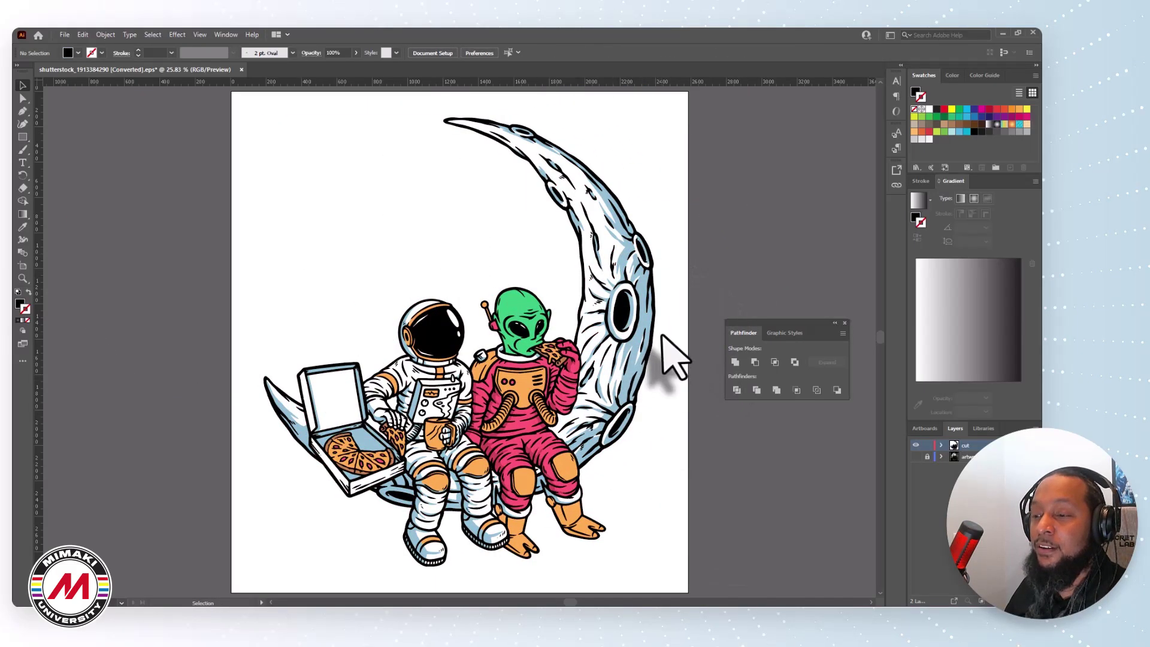
key("ctrl+a")
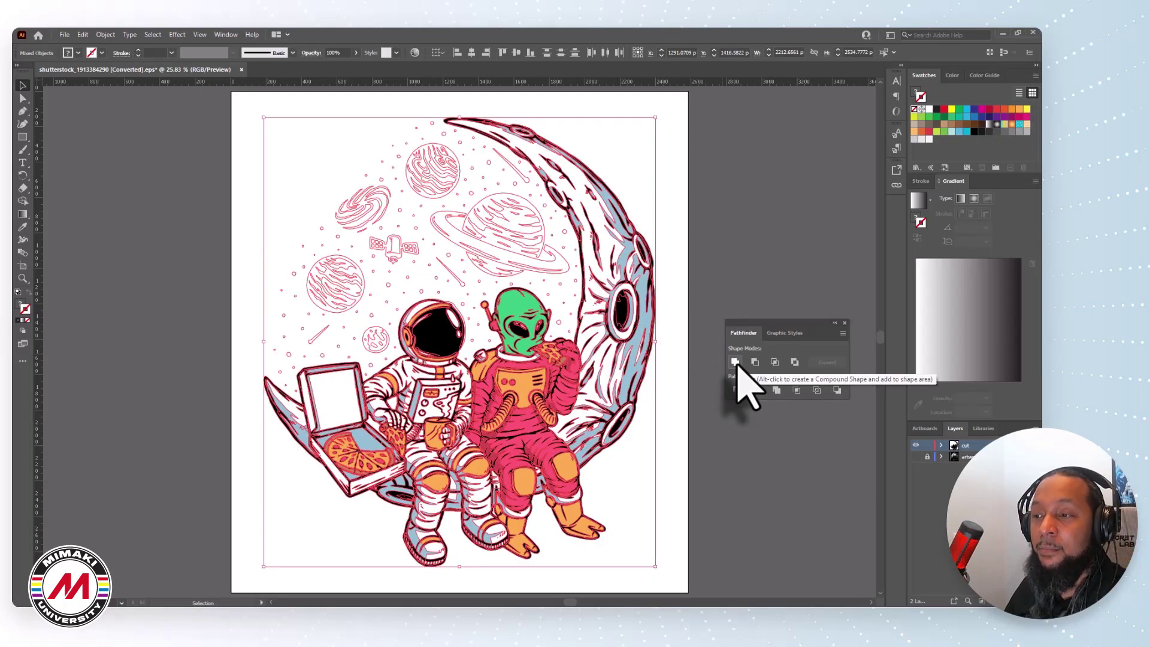
left_click(734, 361)
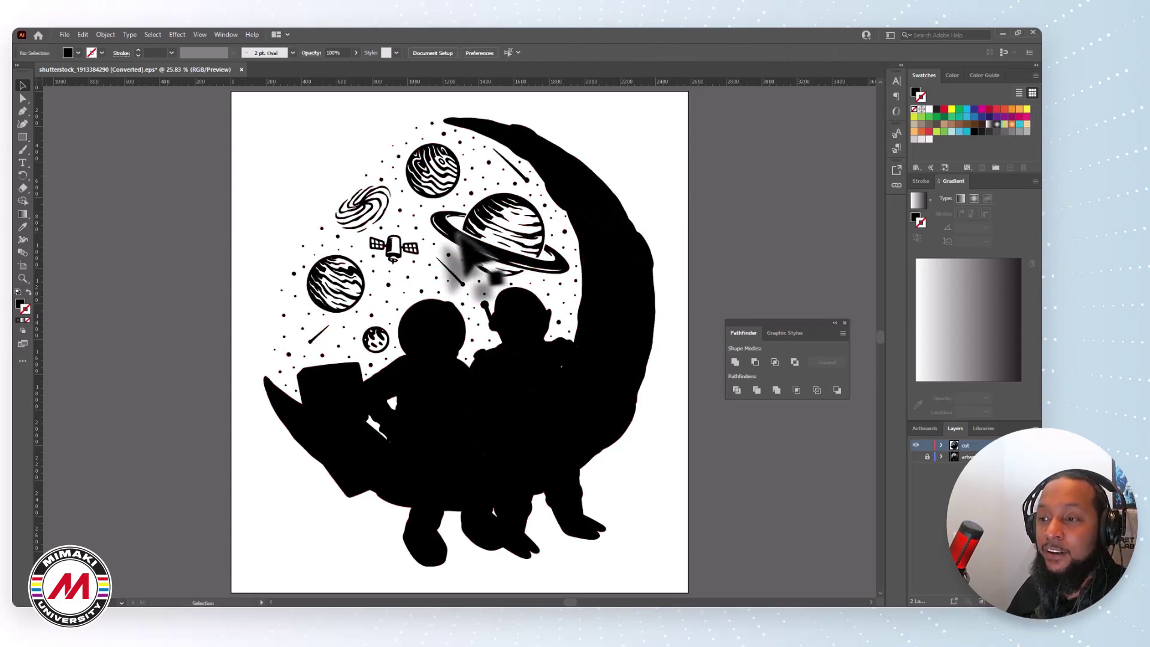
Step: Try moving the united silhouette away from its place, undo the move and deselect it
left_click_drag(474, 256, 735, 235)
key("ctrl+z")
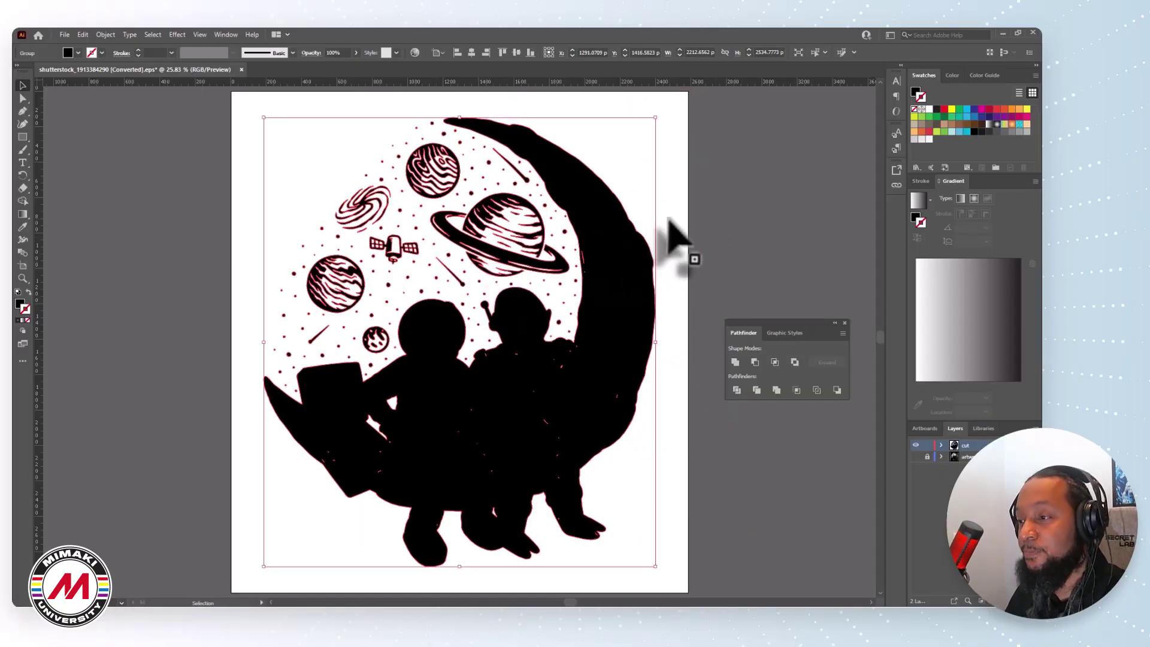
left_click(680, 249)
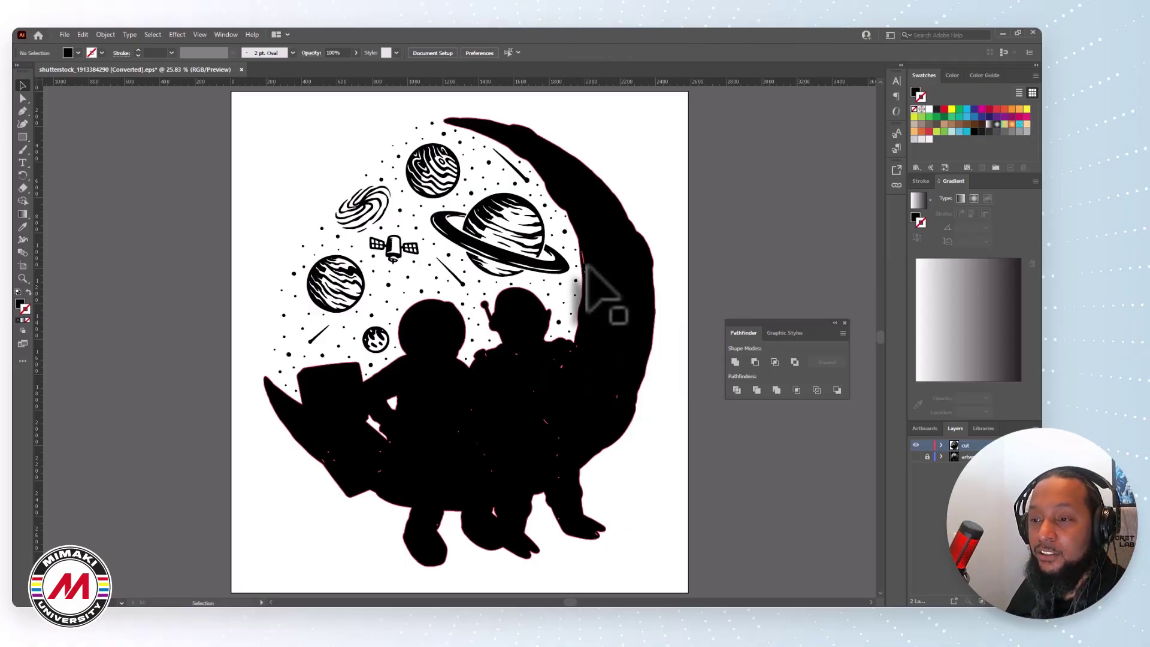
Step: Compare the cut and artwork layers by switching their visibility off and on, leaving only the cut layer shown
left_click(916, 445)
left_click(915, 456)
left_click(915, 456)
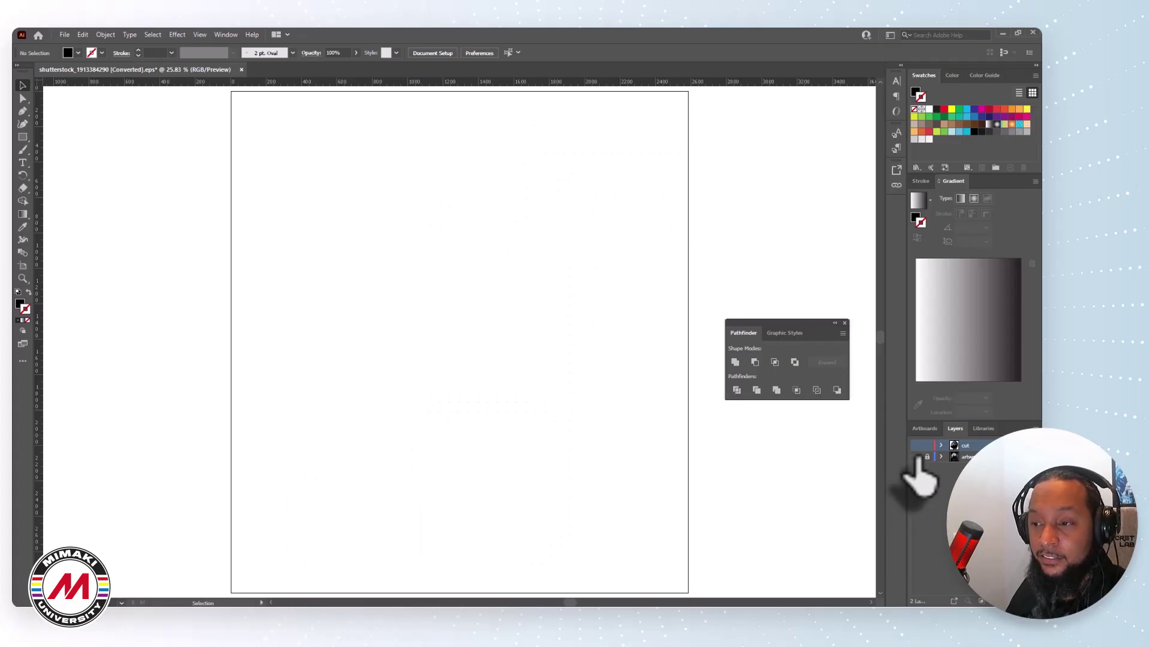
left_click(915, 446)
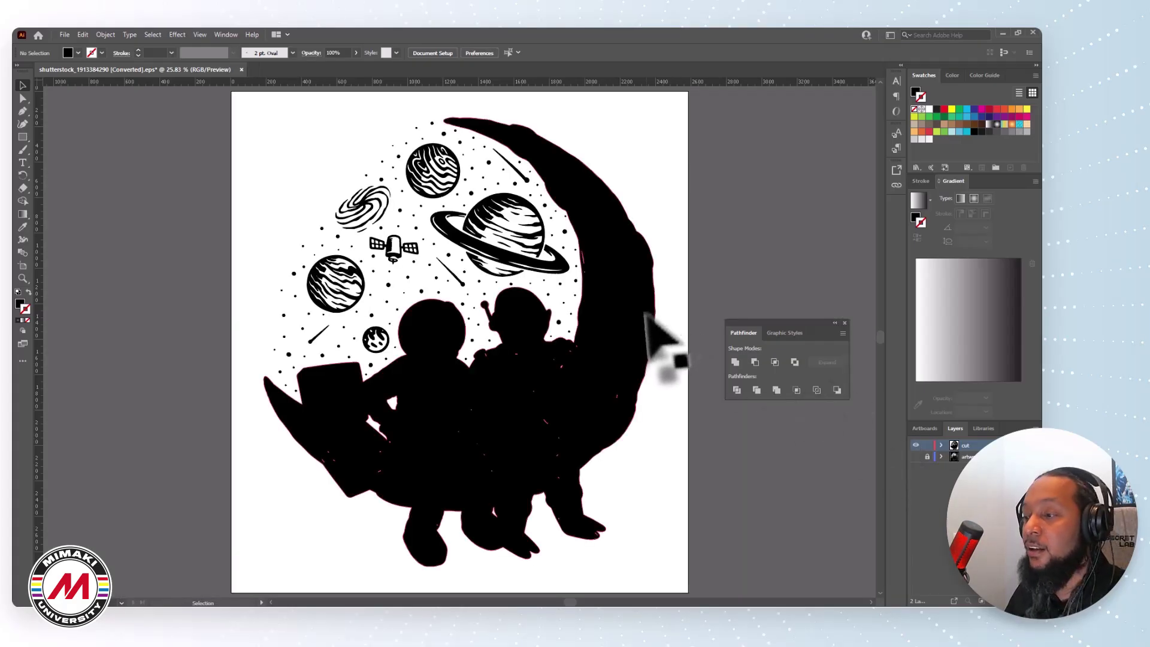
Step: Select the united silhouette and display the Mimaki RasterLink tools
left_click(620, 294)
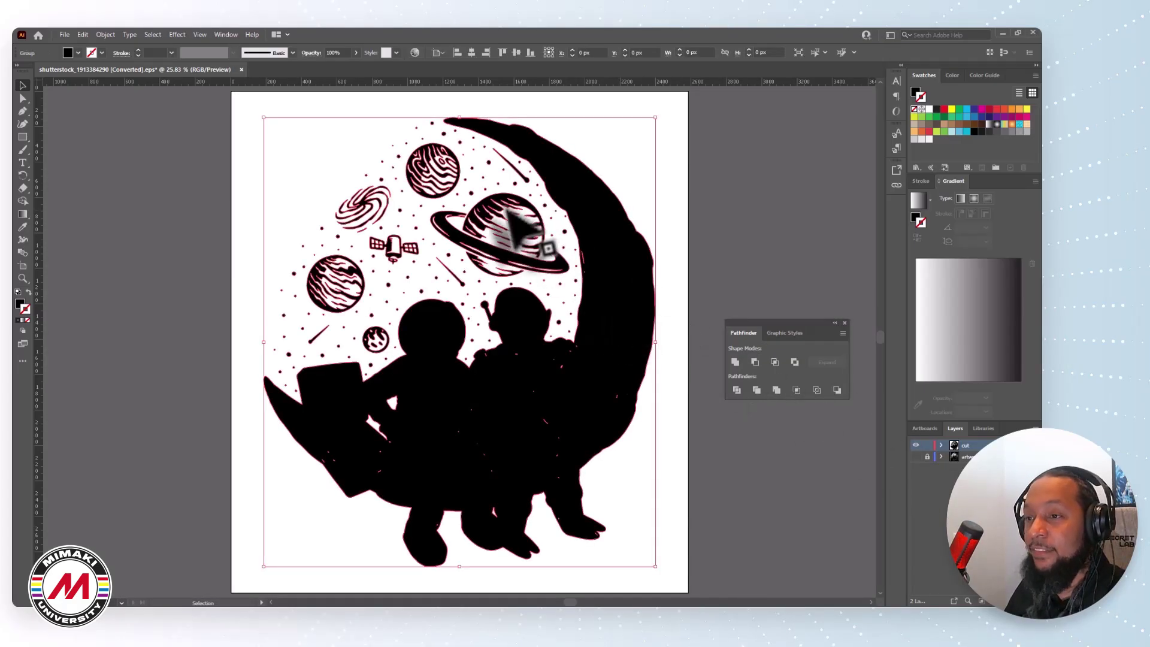
left_click(226, 35)
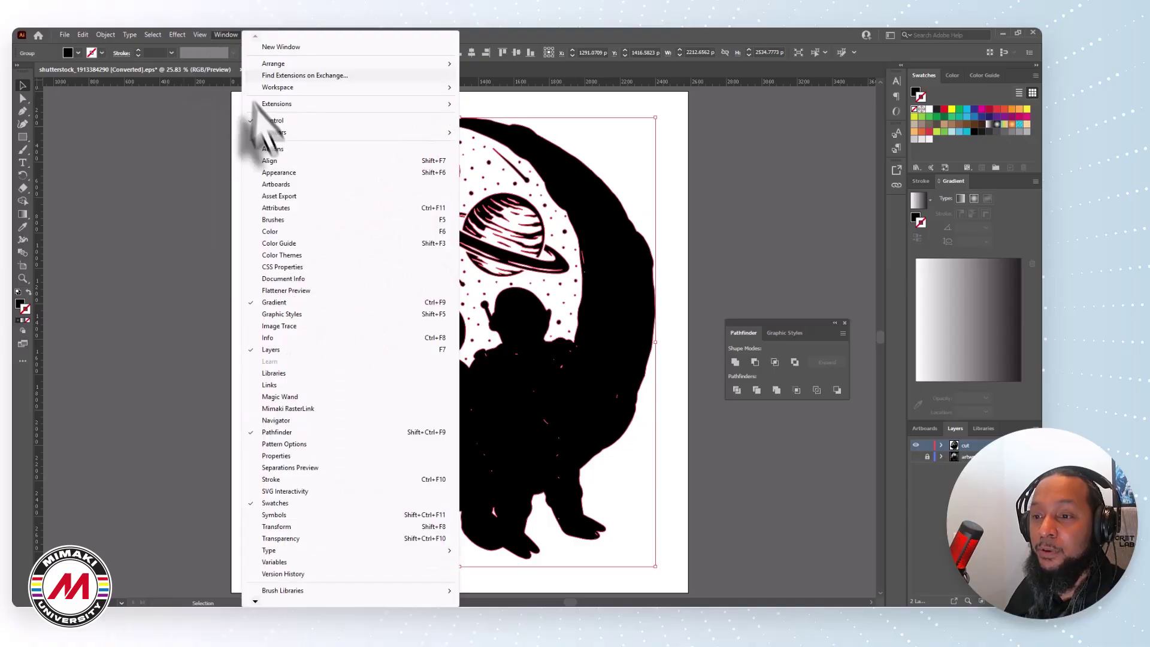
left_click(290, 408)
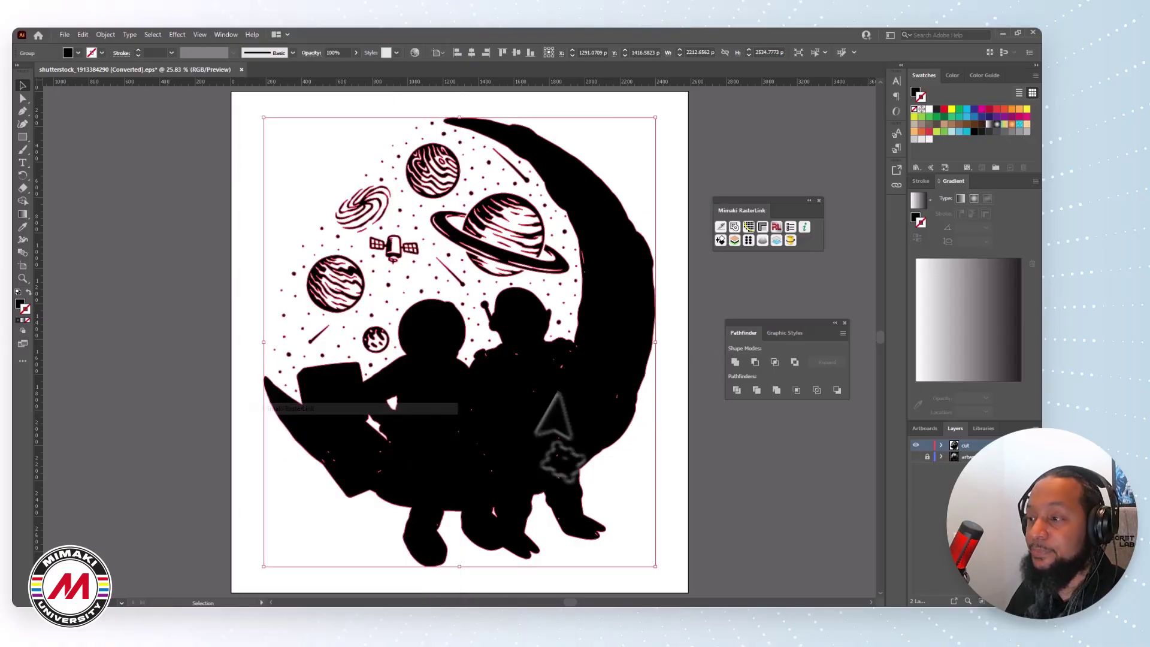
Step: Try extracting a frame around the silhouette with an offset of 50 and round joins, inspect the outline and undo it
left_click(734, 227)
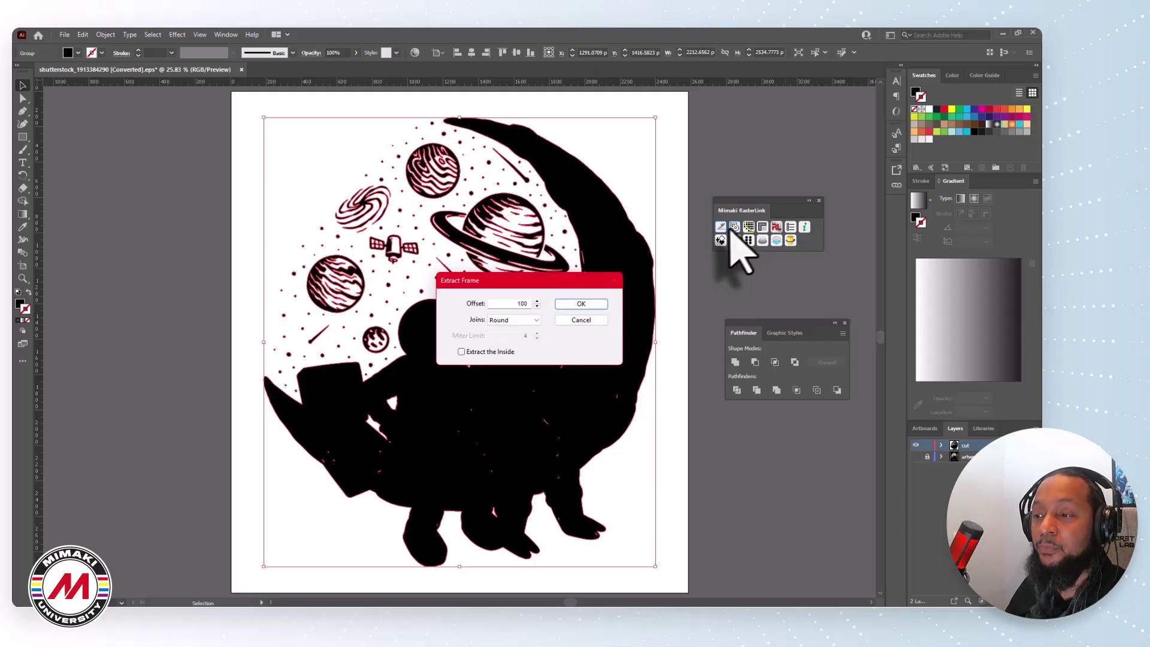
double_click(504, 304)
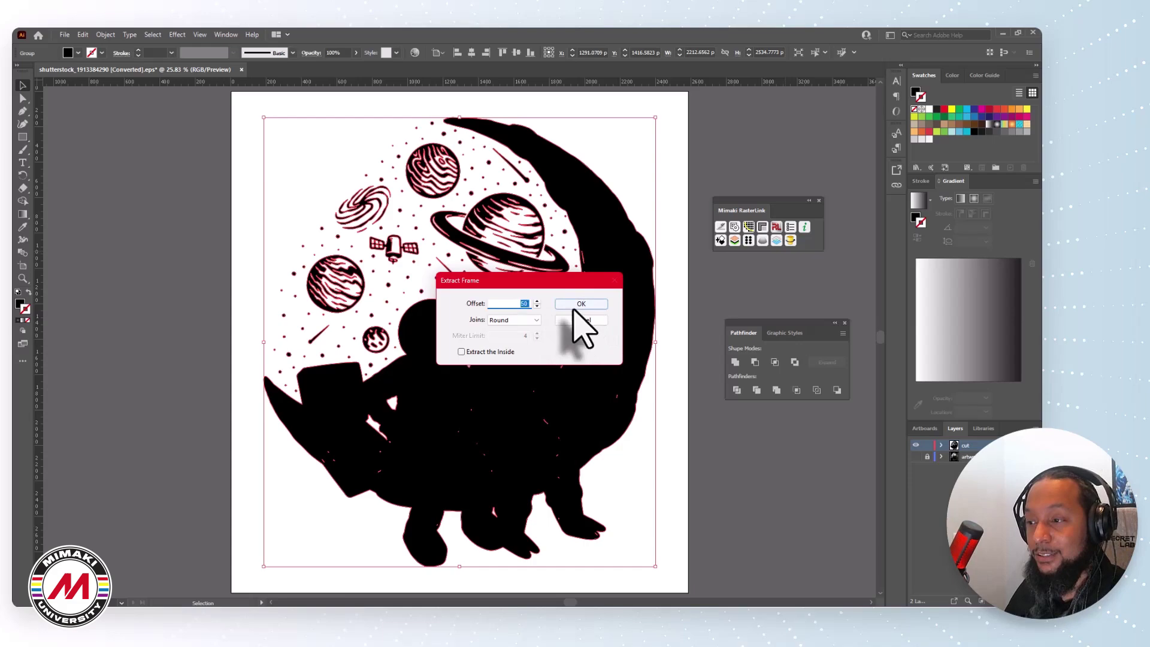
left_click(580, 304)
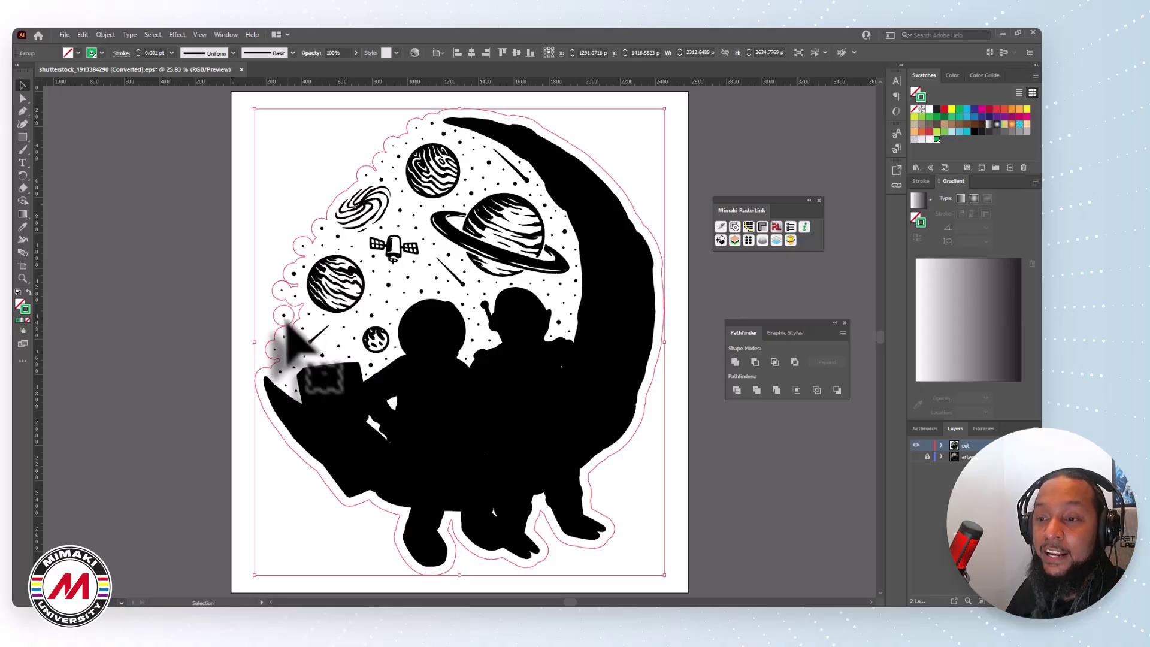
left_click(244, 333)
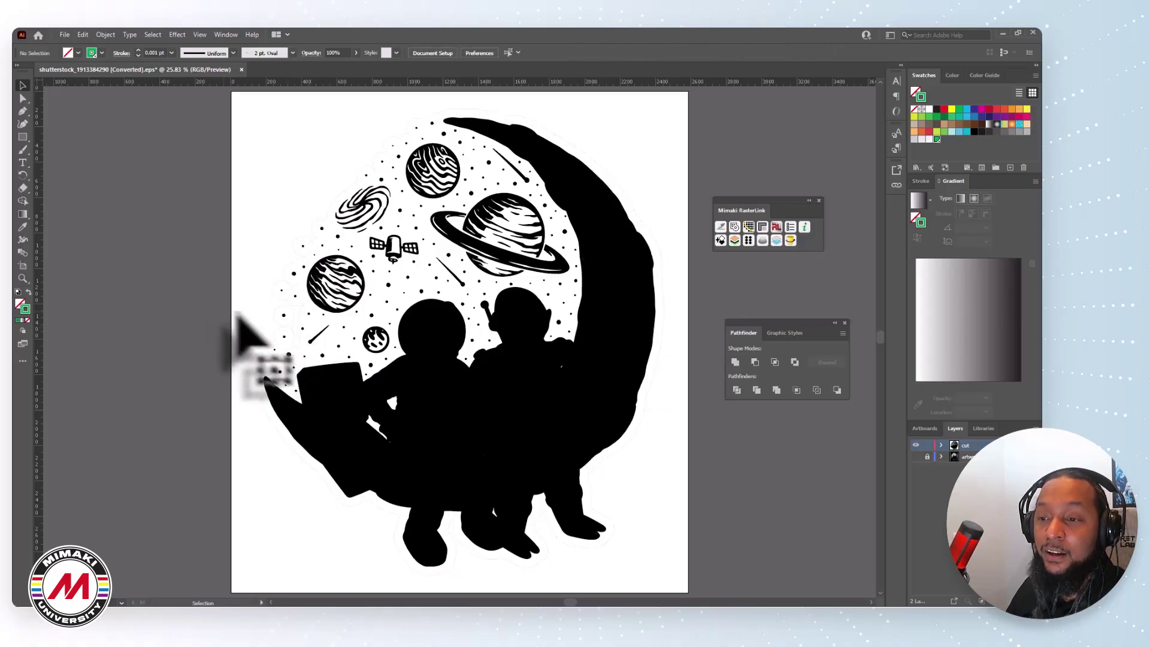
left_click(277, 312)
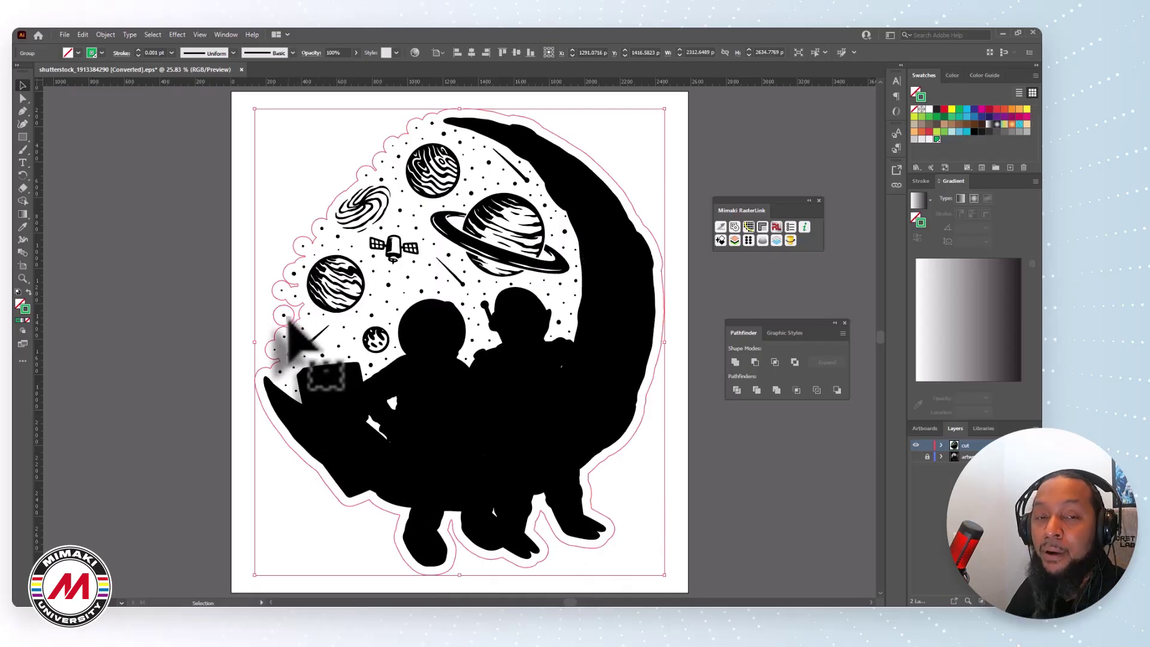
left_click(282, 323)
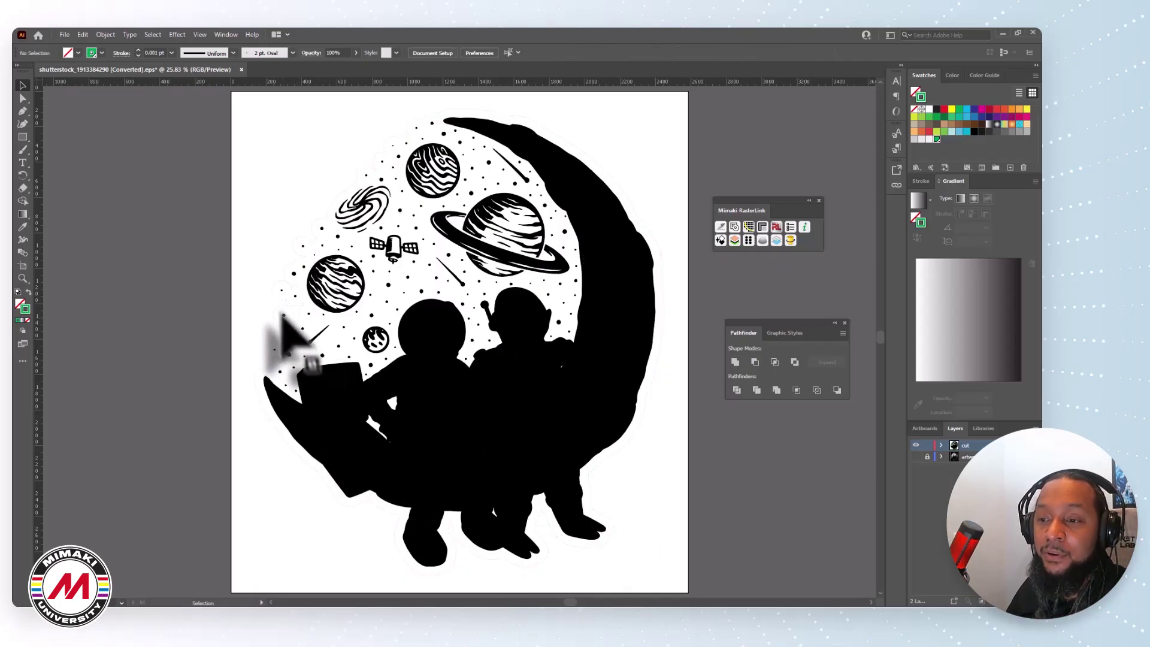
left_click(276, 310)
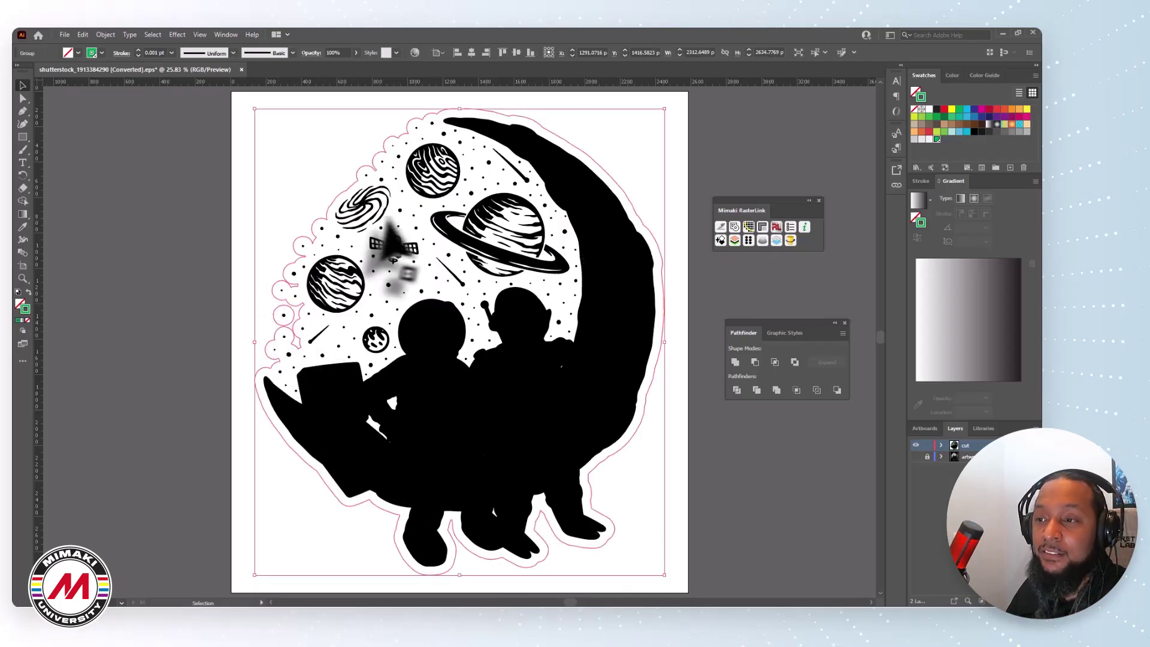
left_click(197, 262)
key("ctrl+z")
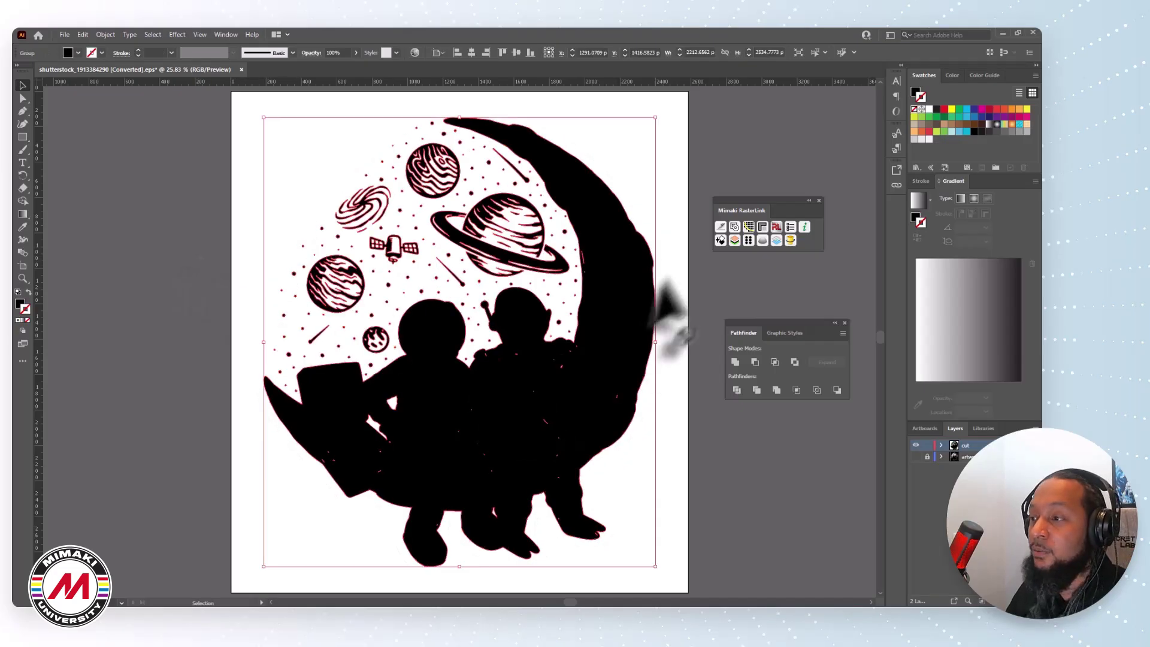
Step: Extract a frame around the silhouette with an offset of 100 and round joins, then deselect it
left_click(734, 228)
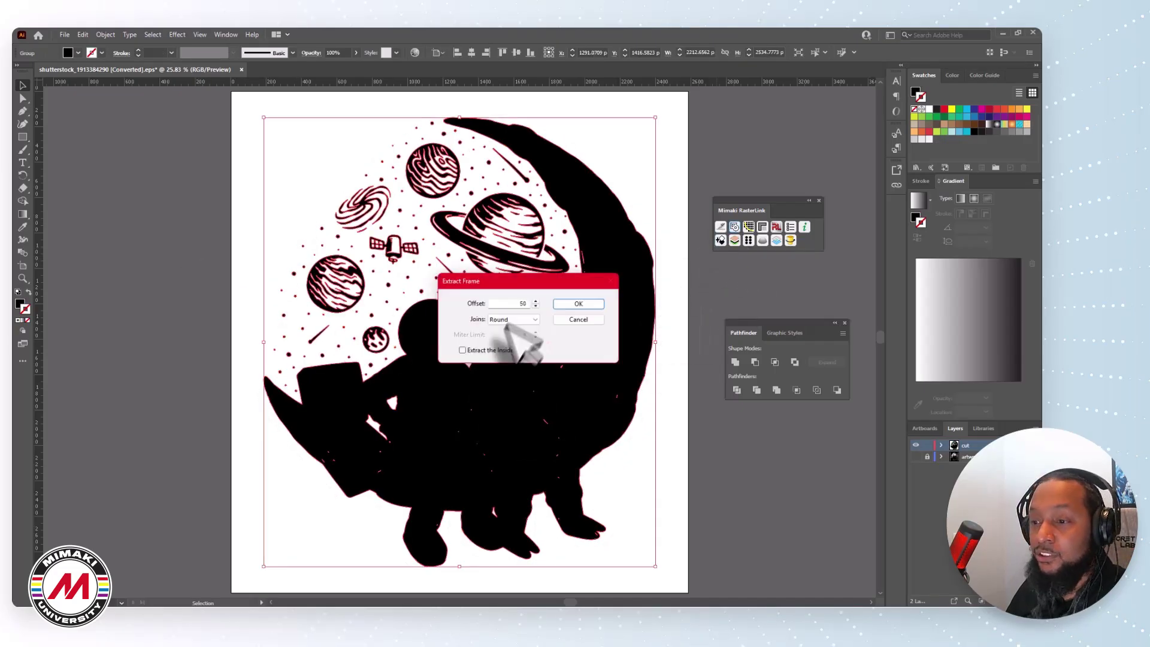
left_click(581, 304)
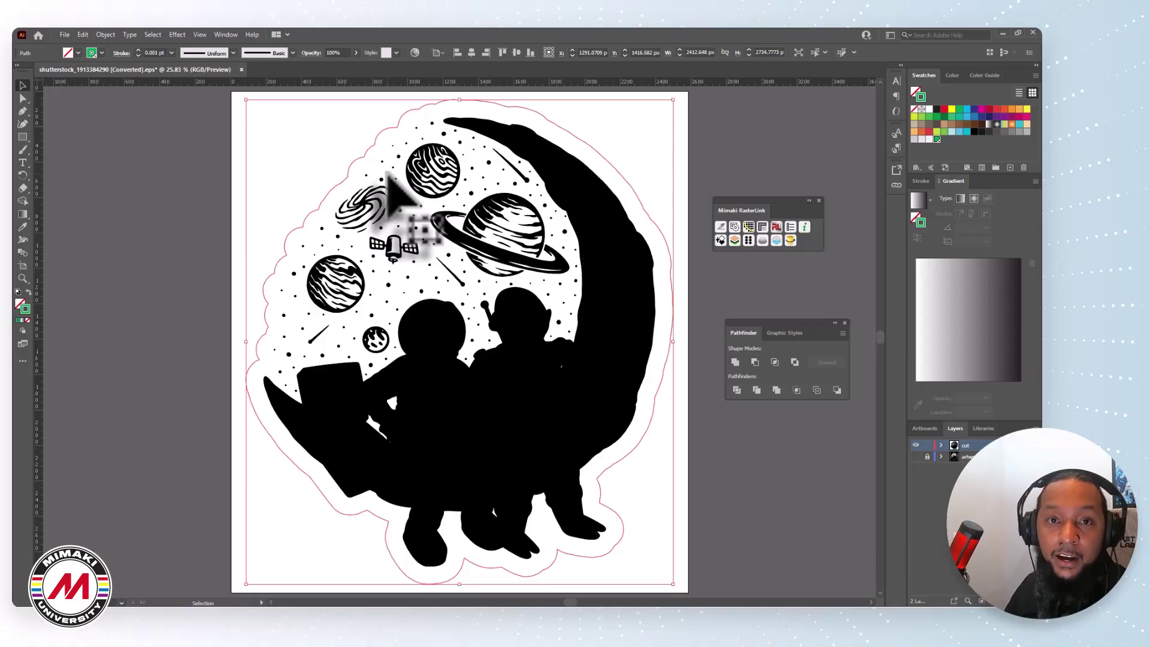
left_click(692, 446)
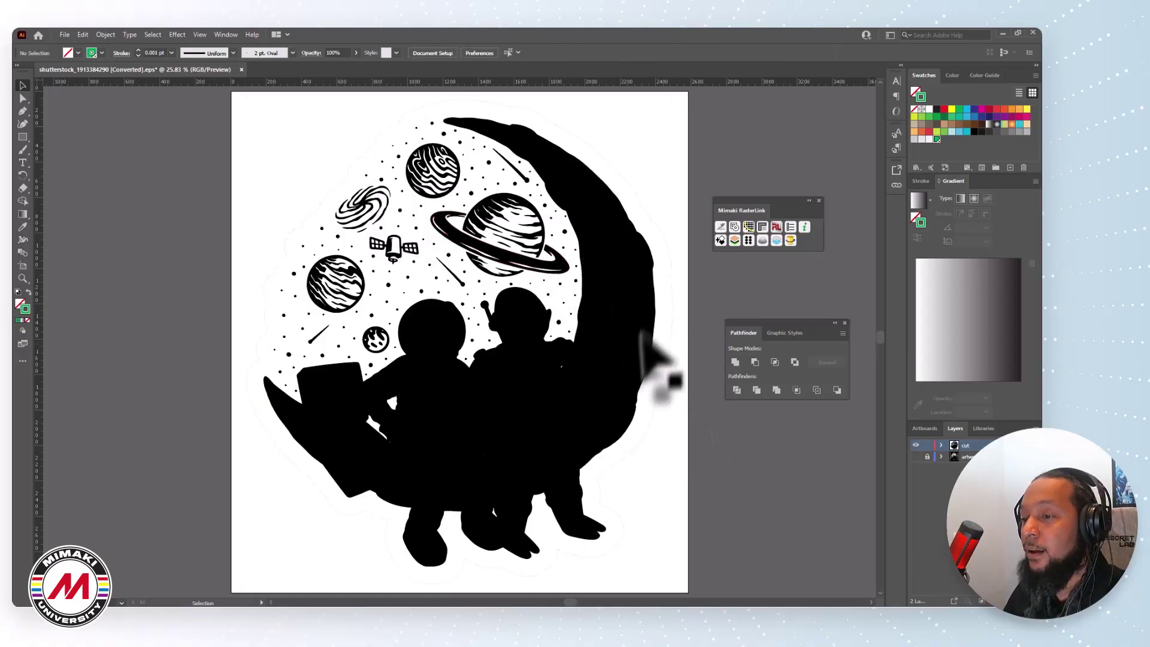
Step: Delete the black silhouette group from the cut layer, keeping only the extracted cut outline
left_click(673, 323)
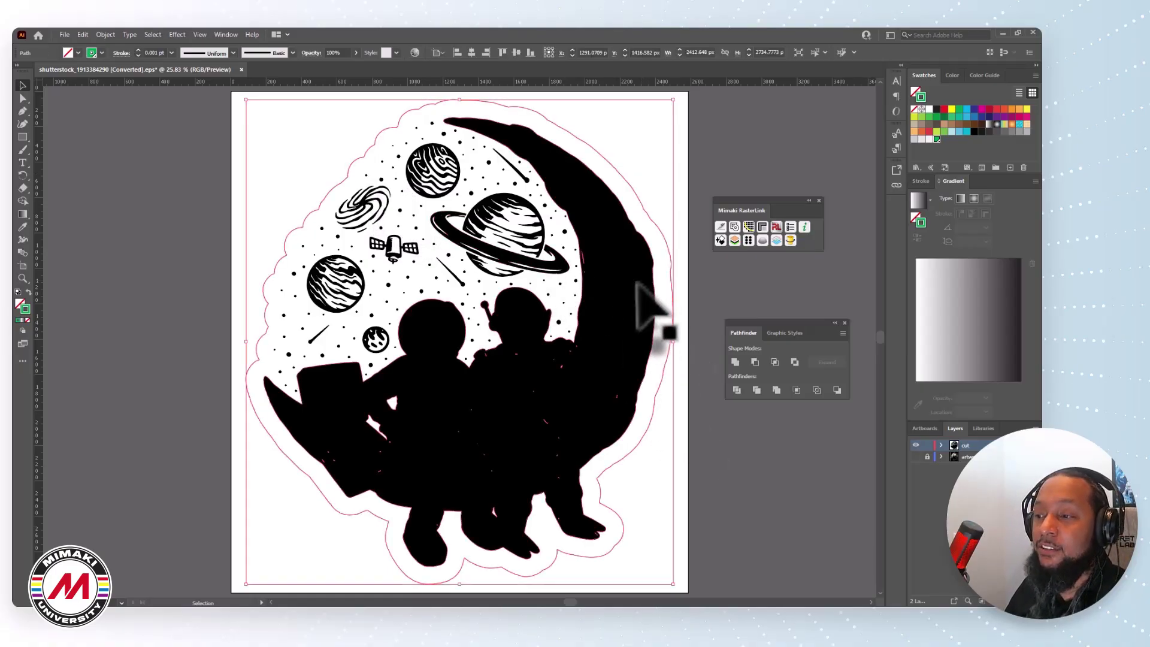
left_click(688, 193)
left_click(619, 257)
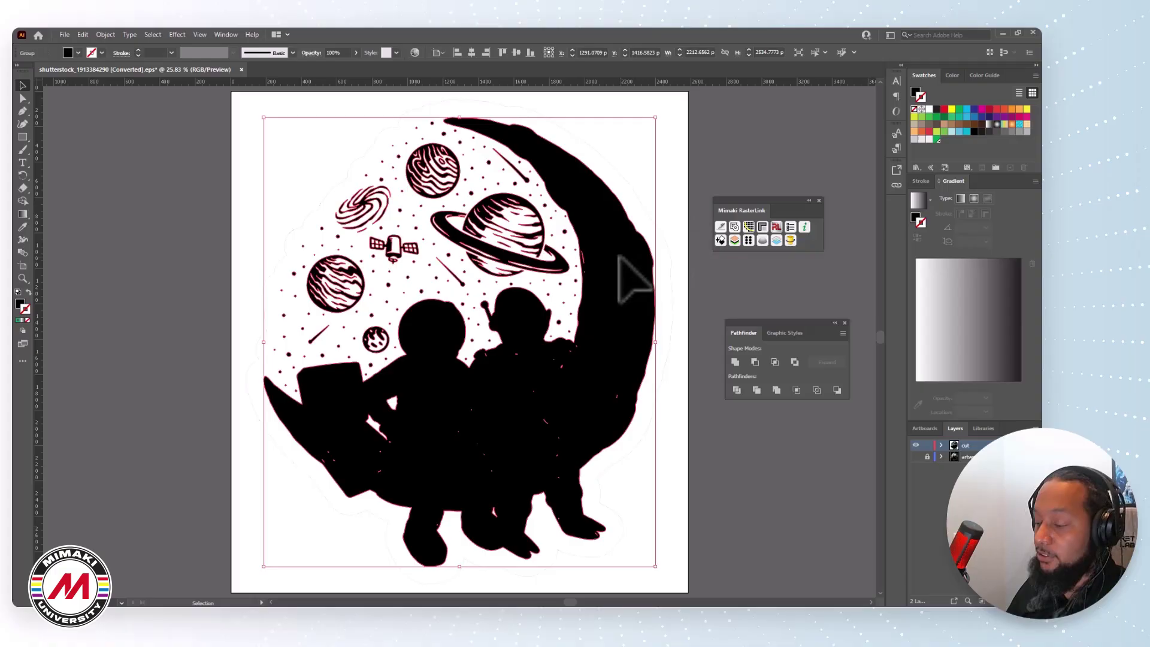
key("Delete")
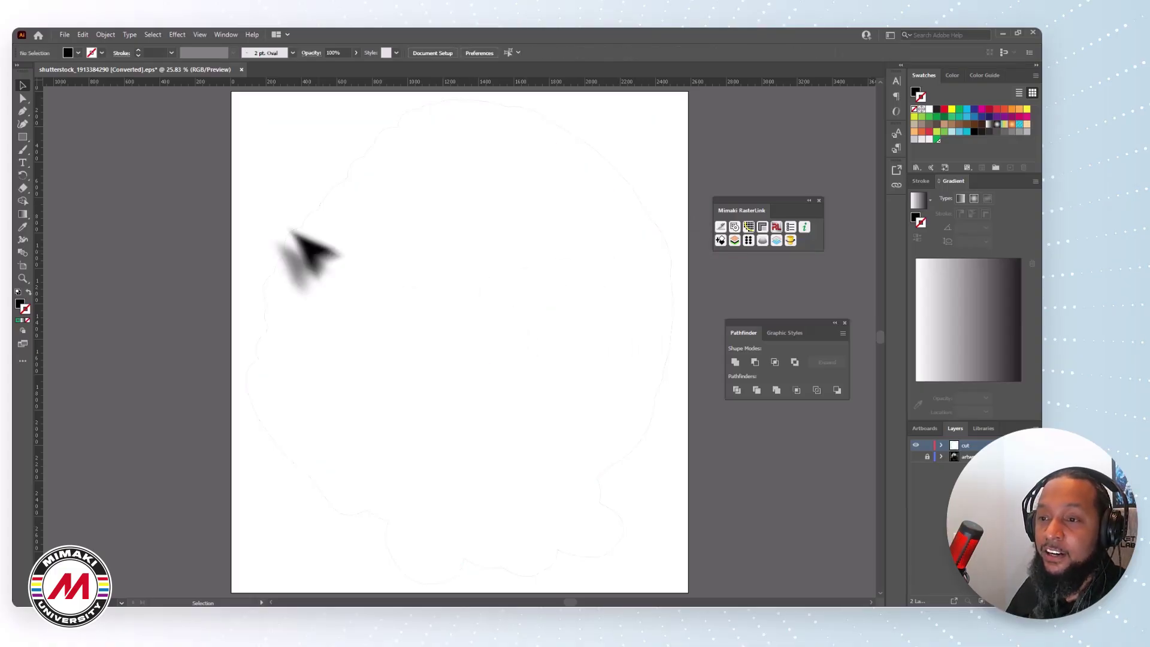
Step: Select the cut outline and check it against the original artwork by temporarily showing the artwork layer
key("ctrl+a")
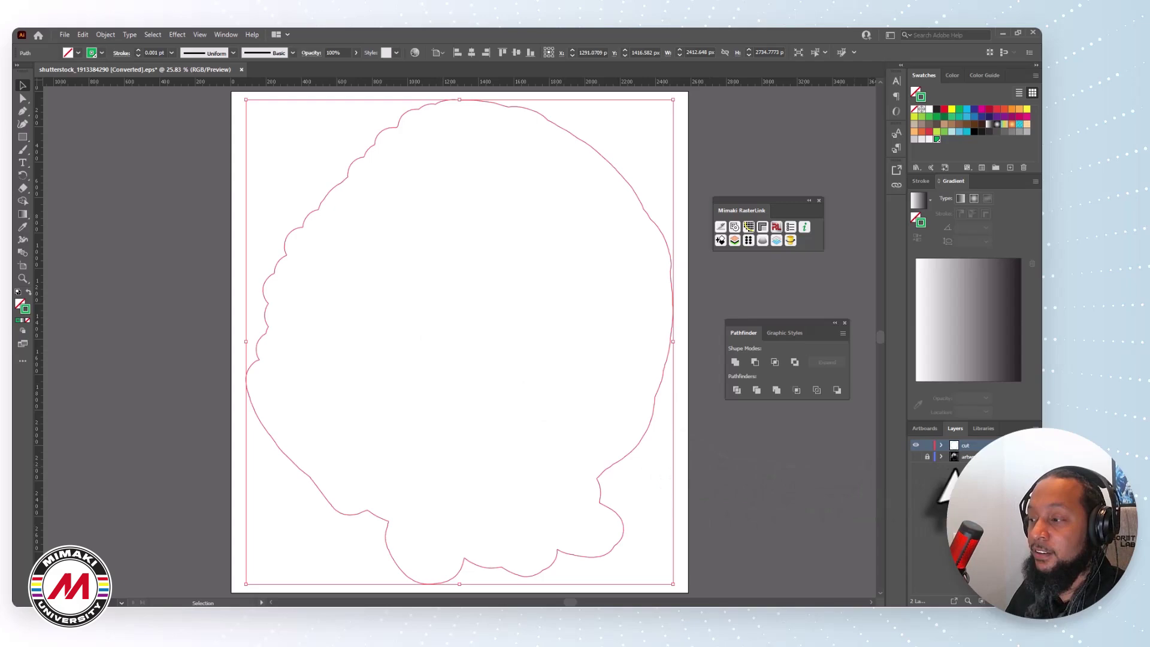
left_click(915, 457)
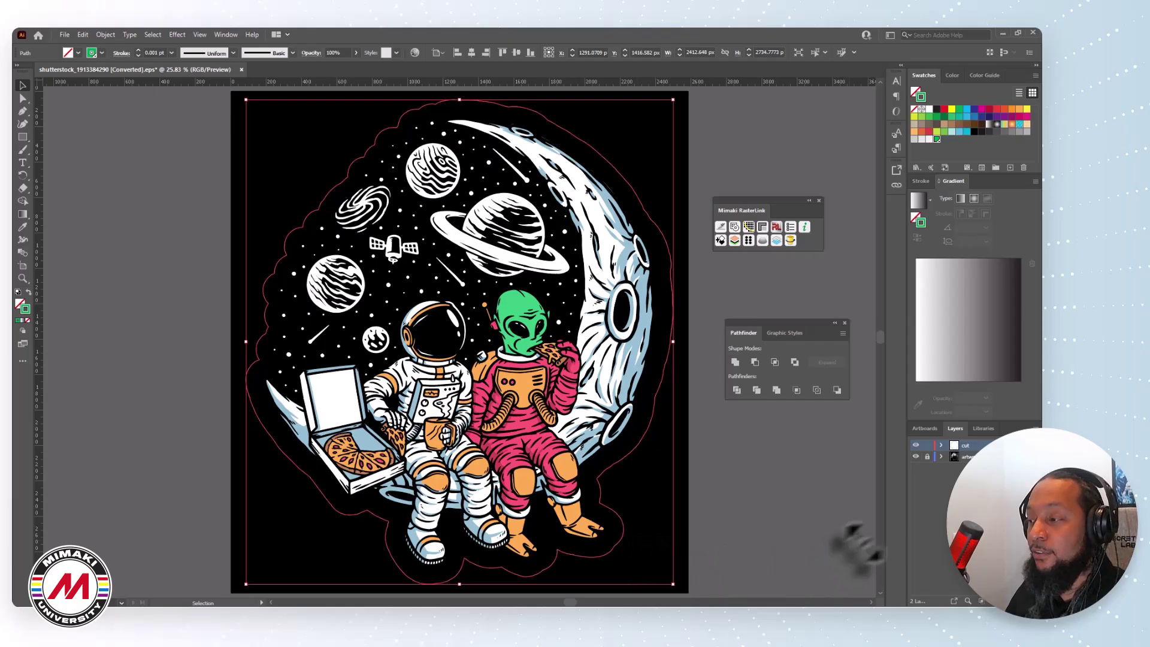
left_click(915, 457)
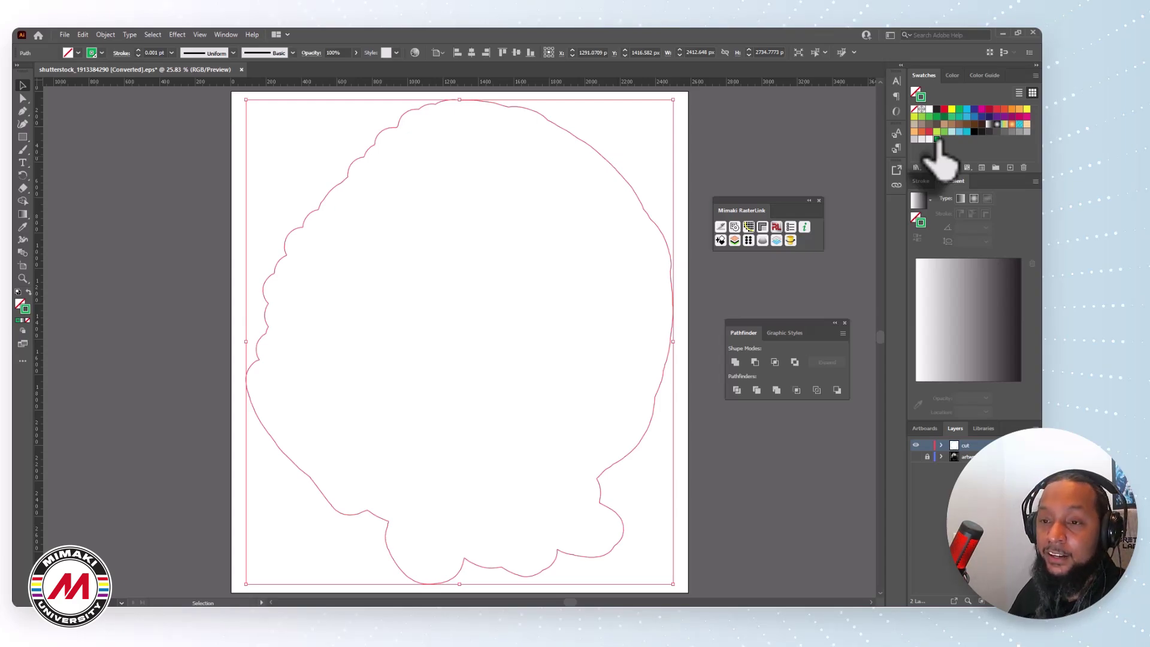
Step: Increase the cut outline's stroke weight to 7 pt and deselect it
left_click(139, 51)
left_click(139, 51)
left_click(138, 51)
left_click(139, 51)
left_click(138, 51)
left_click(180, 251)
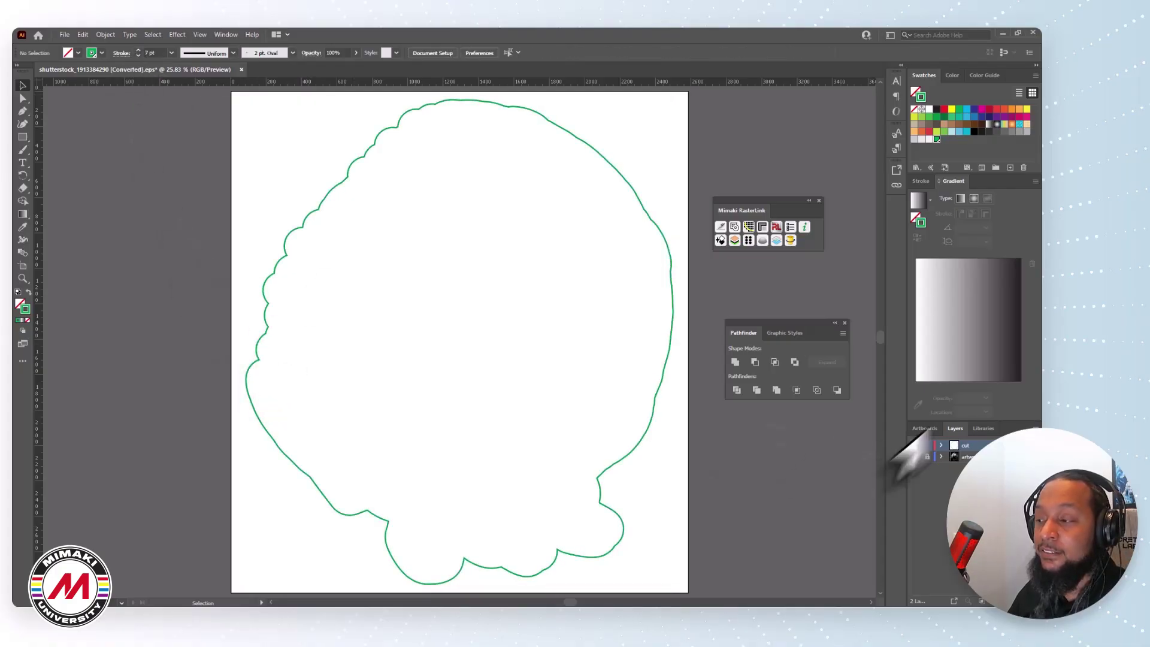
Step: Show the artwork layer beneath the cut outline and check the cut layer by hiding and showing it
left_click(914, 456)
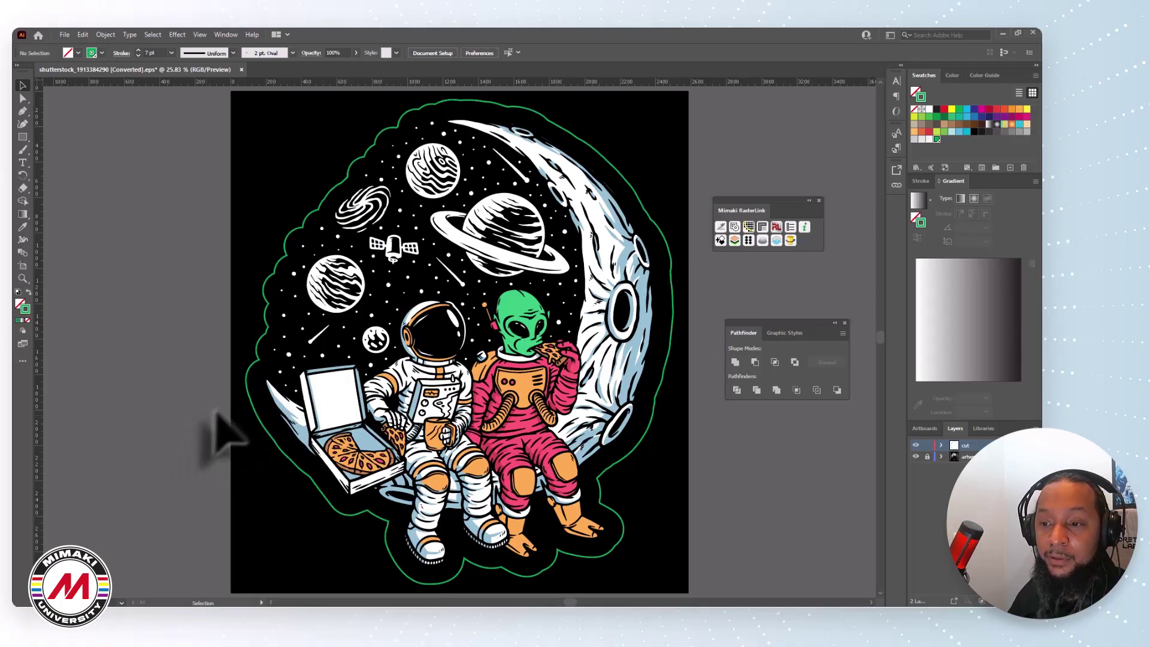
left_click(915, 445)
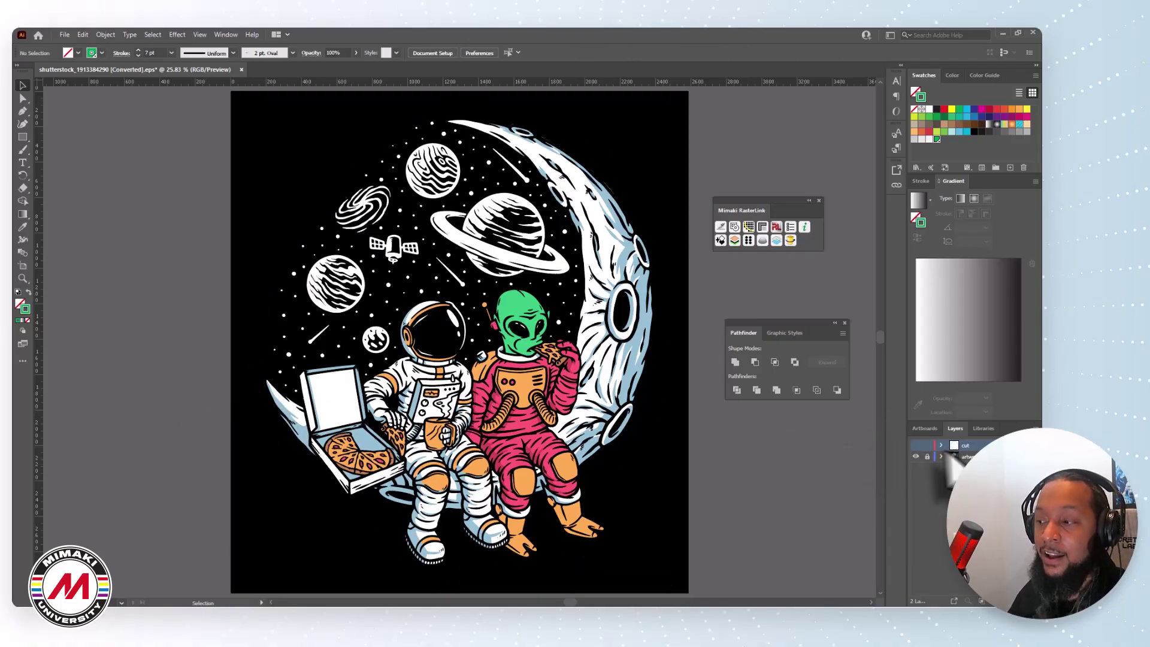
left_click(915, 445)
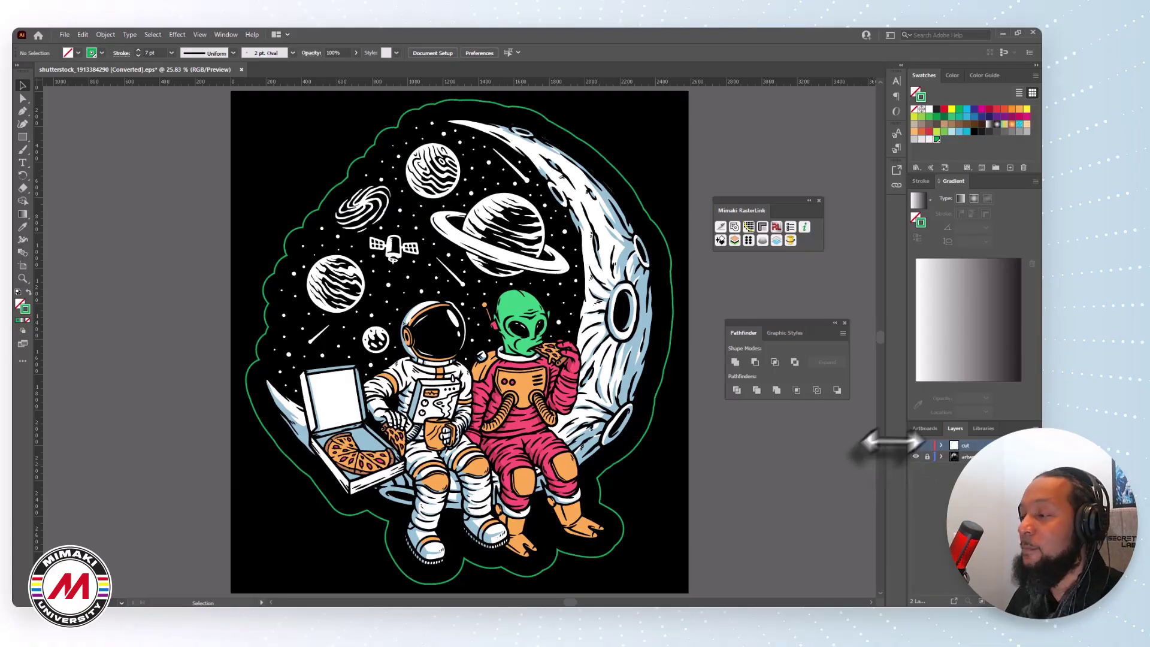
Step: Examine the name, colour type and CMYK values of the cut outline's CutContour swatch, leaving them as they are
left_click(669, 271)
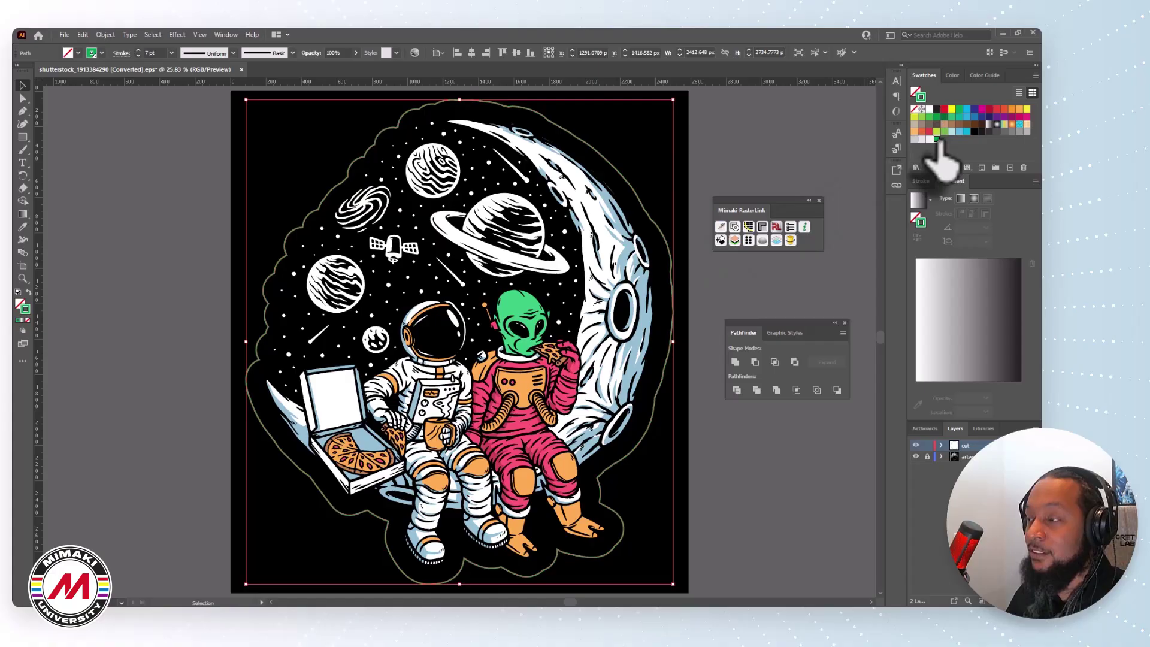
double_click(937, 140)
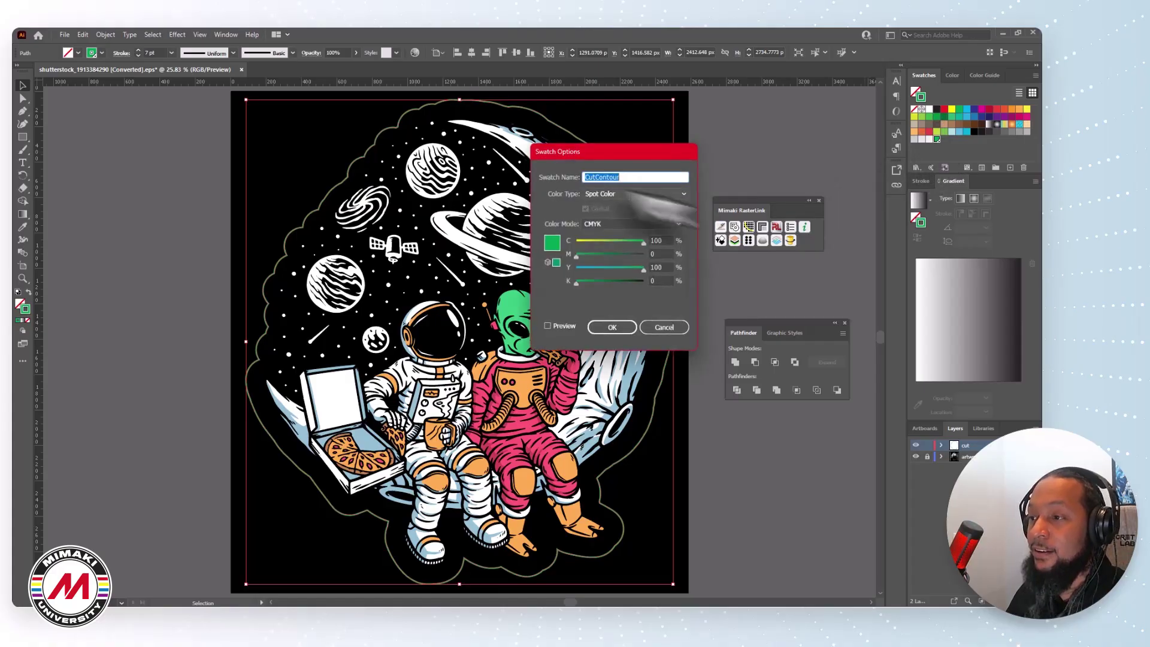
left_click(623, 194)
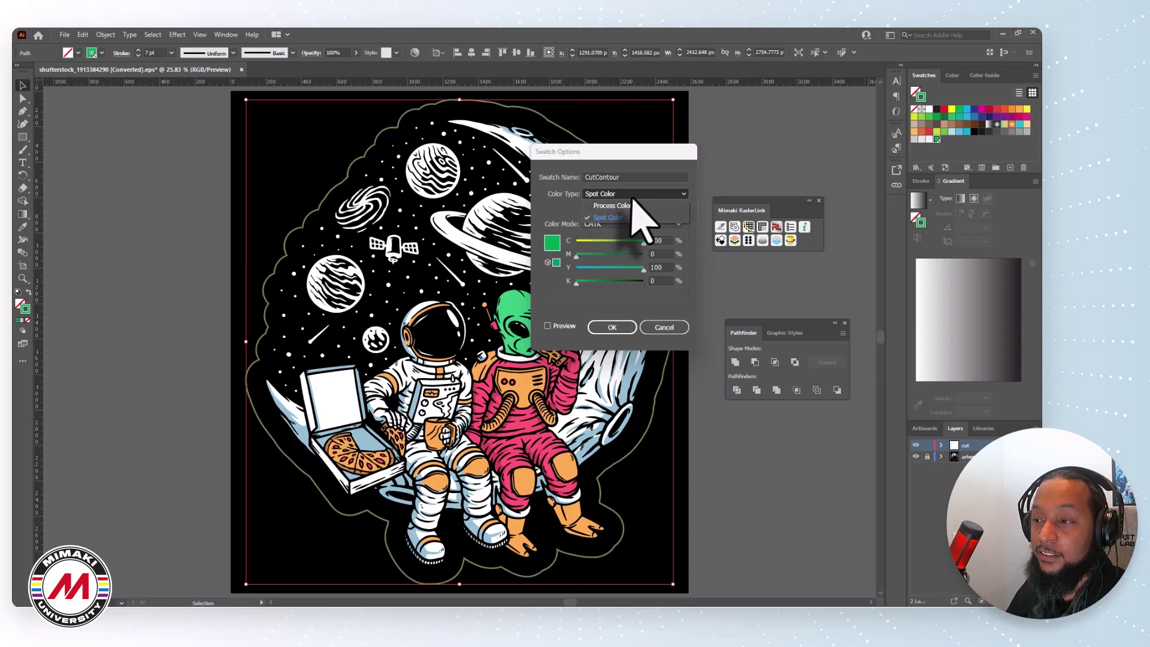
left_click(625, 197)
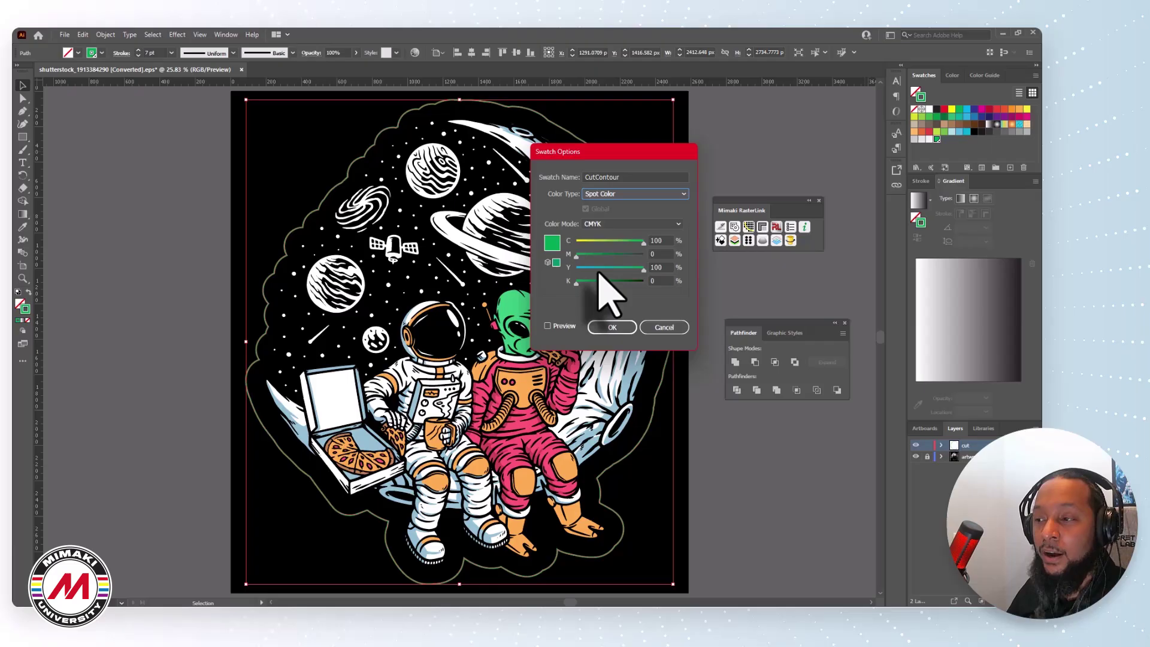
double_click(623, 177)
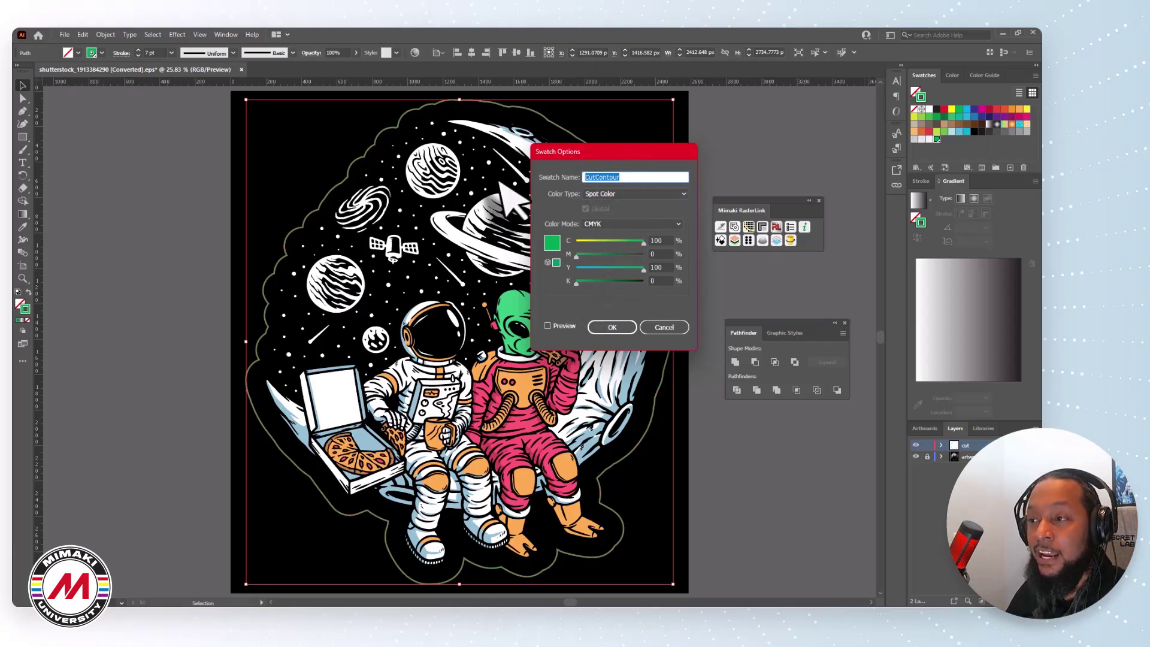
left_click(640, 194)
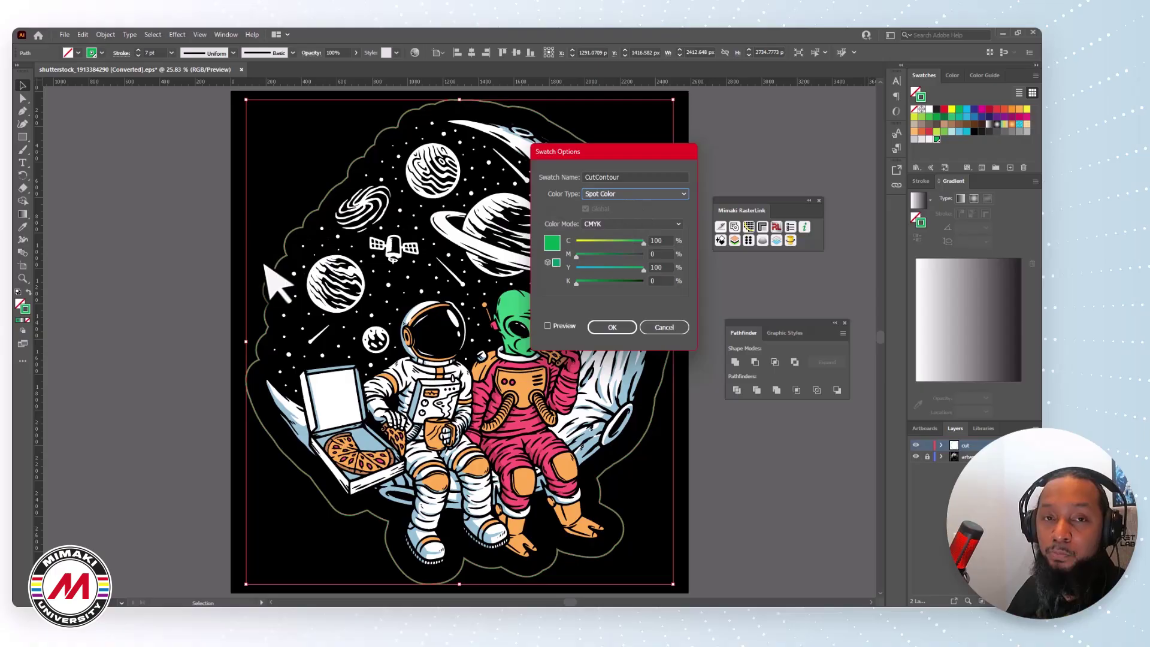
left_click(662, 329)
left_click(721, 194)
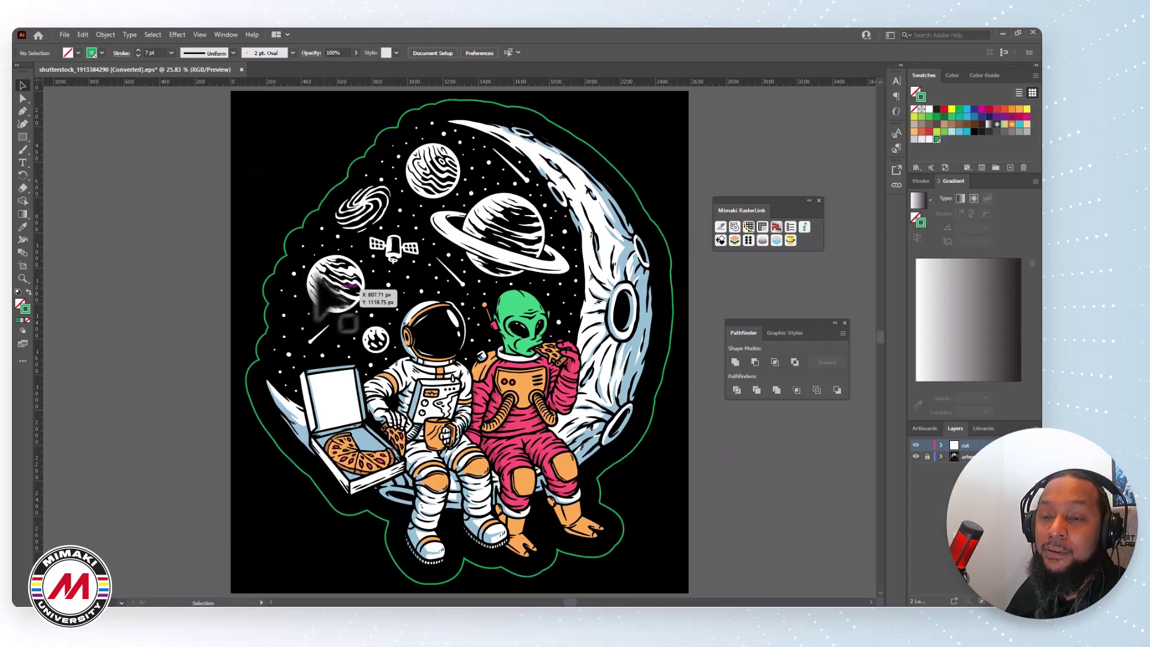
Step: Draw an unfilled rectangle of about 2582 × 2836 px around the full black background on the cut layer
left_click(23, 137)
left_click(73, 137)
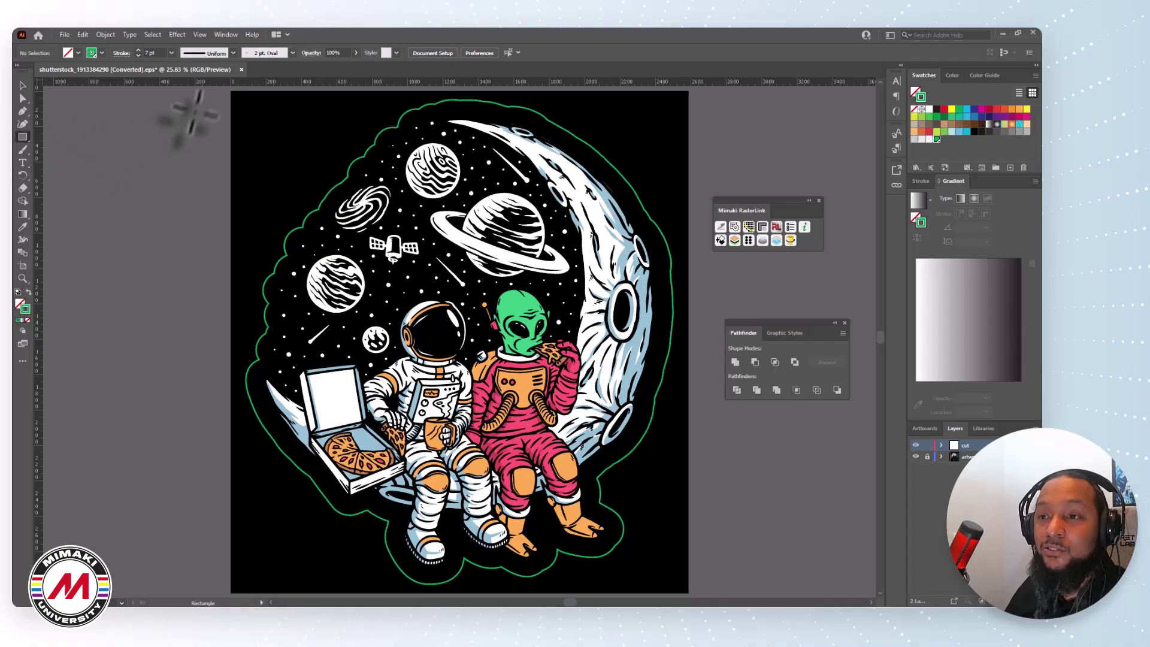
left_click_drag(232, 90, 688, 593)
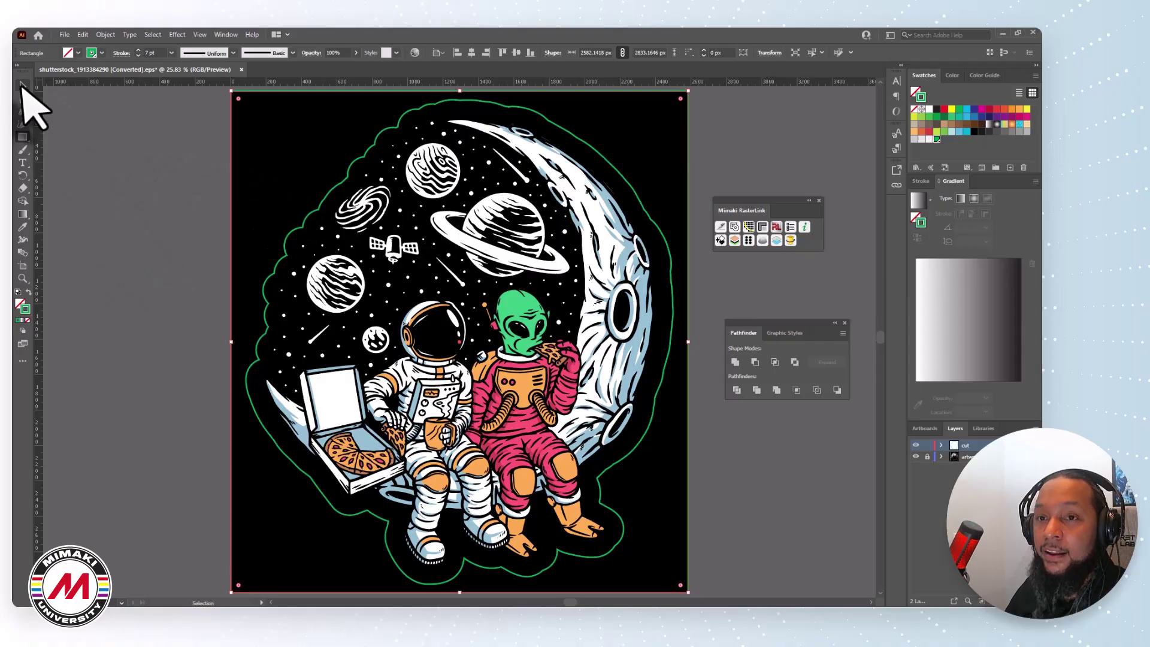
left_click(23, 85)
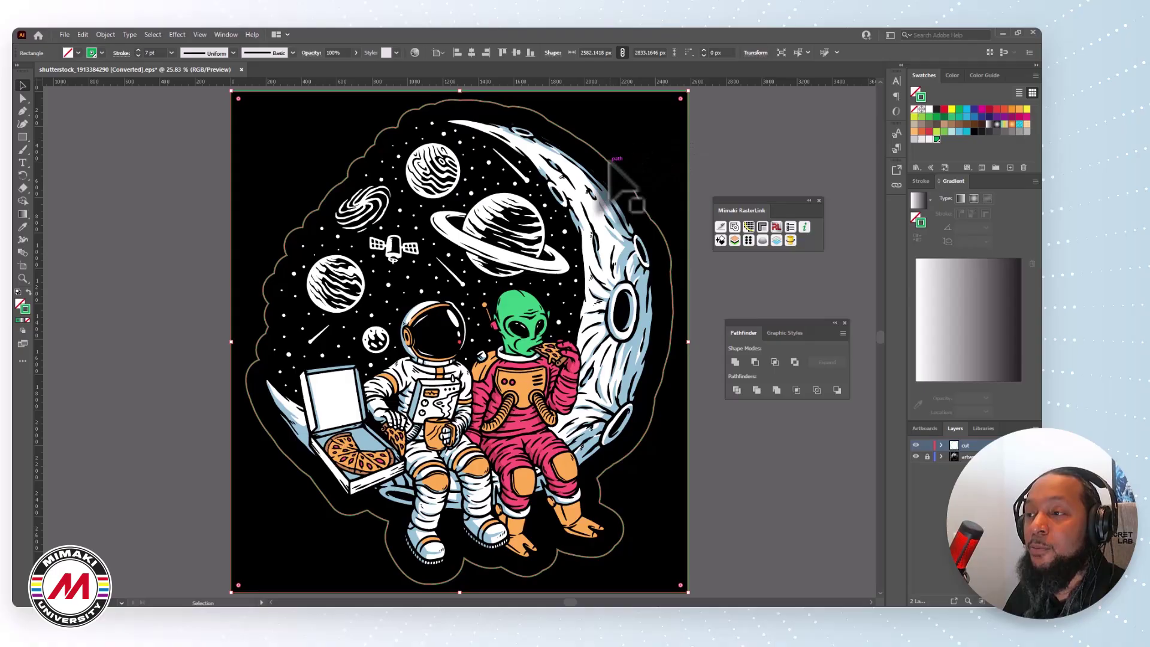
Step: Compare the inner cut outline with the surrounding rectangle by selecting each path in turn
left_click(591, 143)
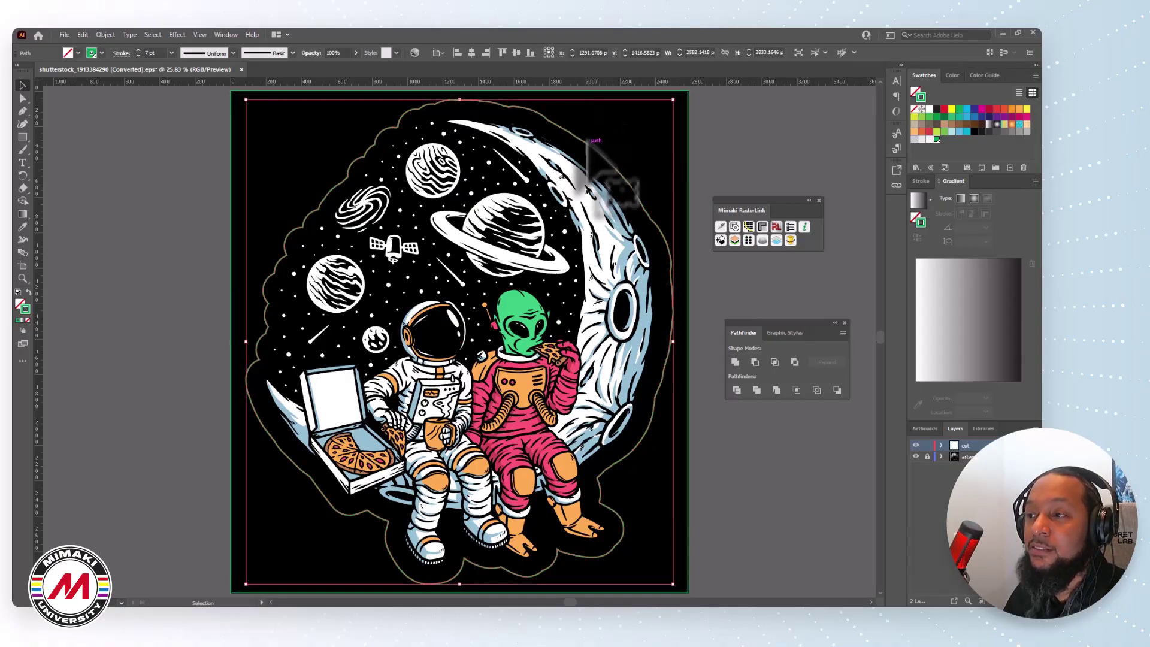
left_click(587, 94)
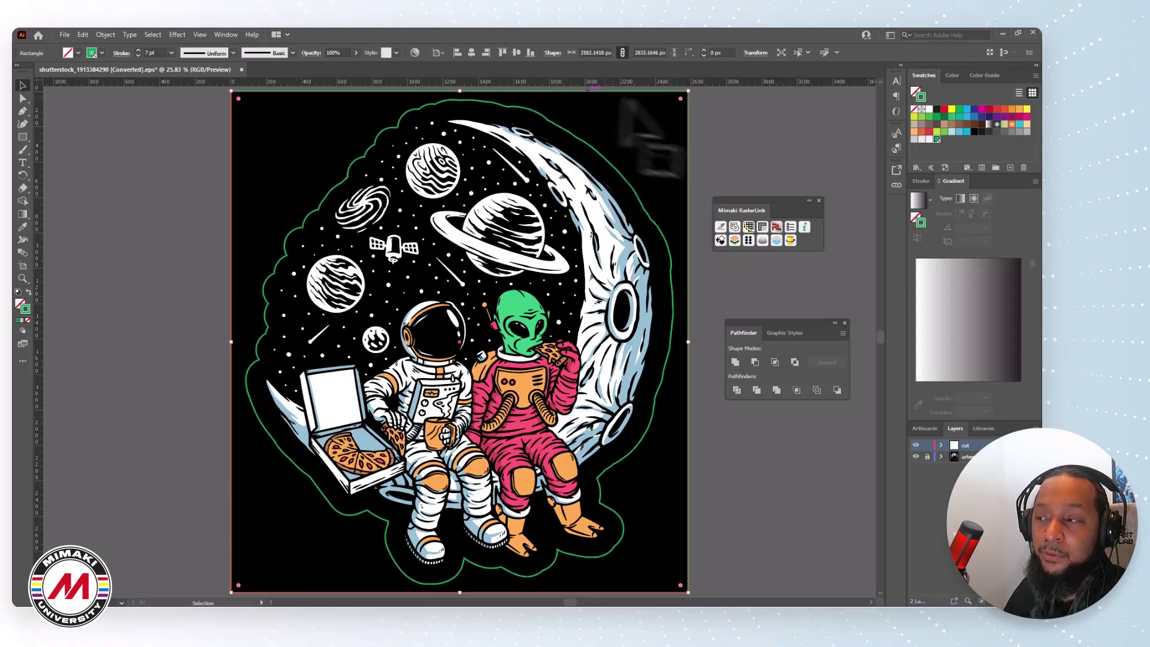
left_click(733, 164)
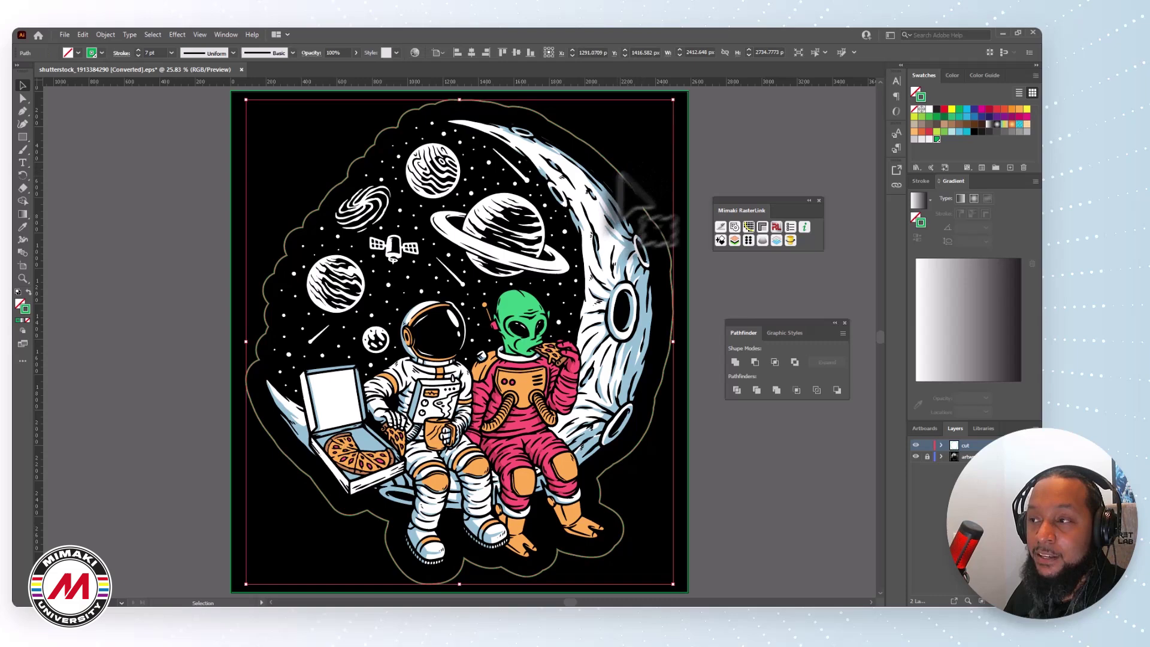
Step: Select the outer rectangle, duplicate the CutContour swatch and rename the copy as CutContour Half
left_click(689, 118)
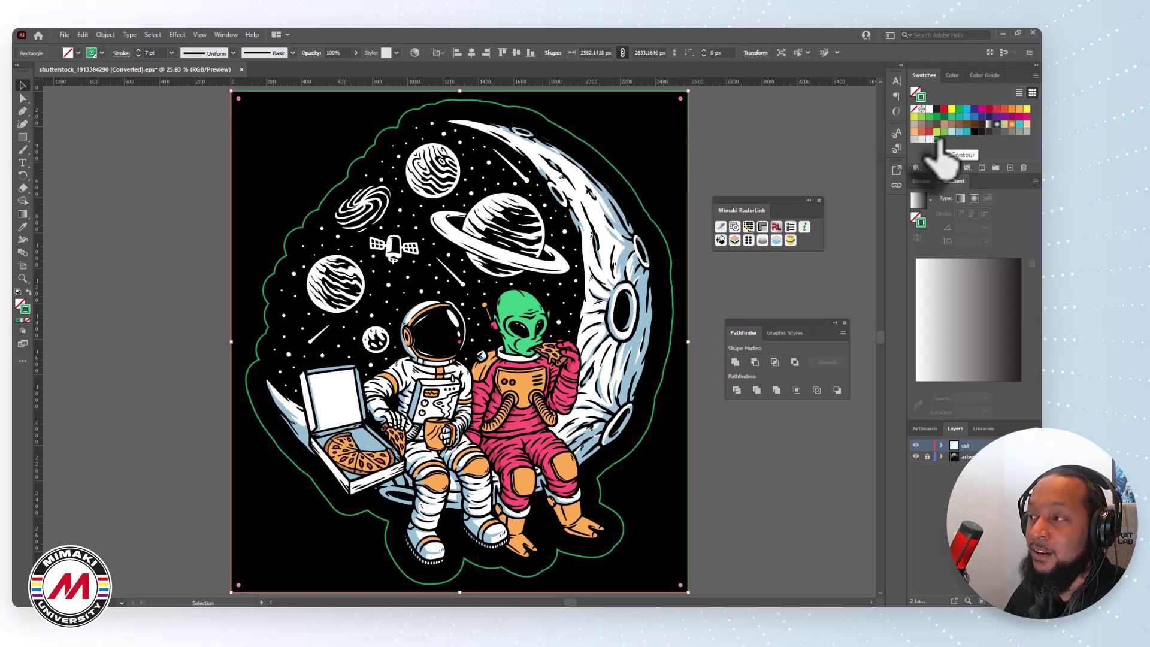
mouse_move(937, 142)
left_mouse_down()
mouse_move(928, 159)
mouse_move(1011, 171)
mouse_move(947, 140)
left_mouse_up()
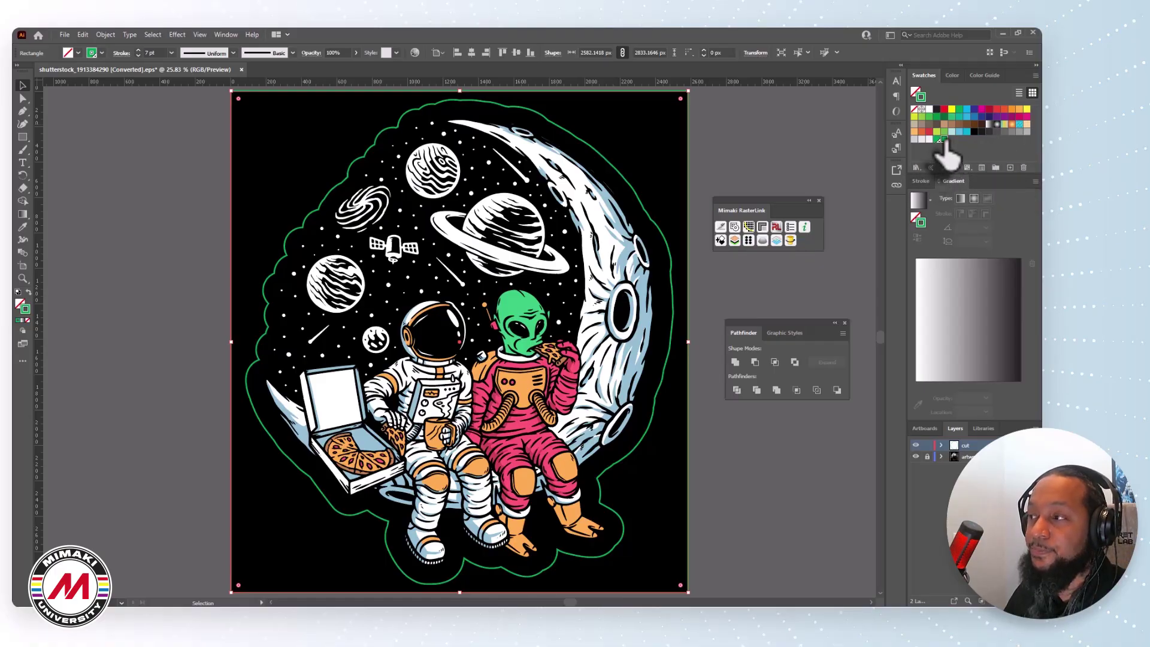
double_click(938, 141)
left_click(631, 172)
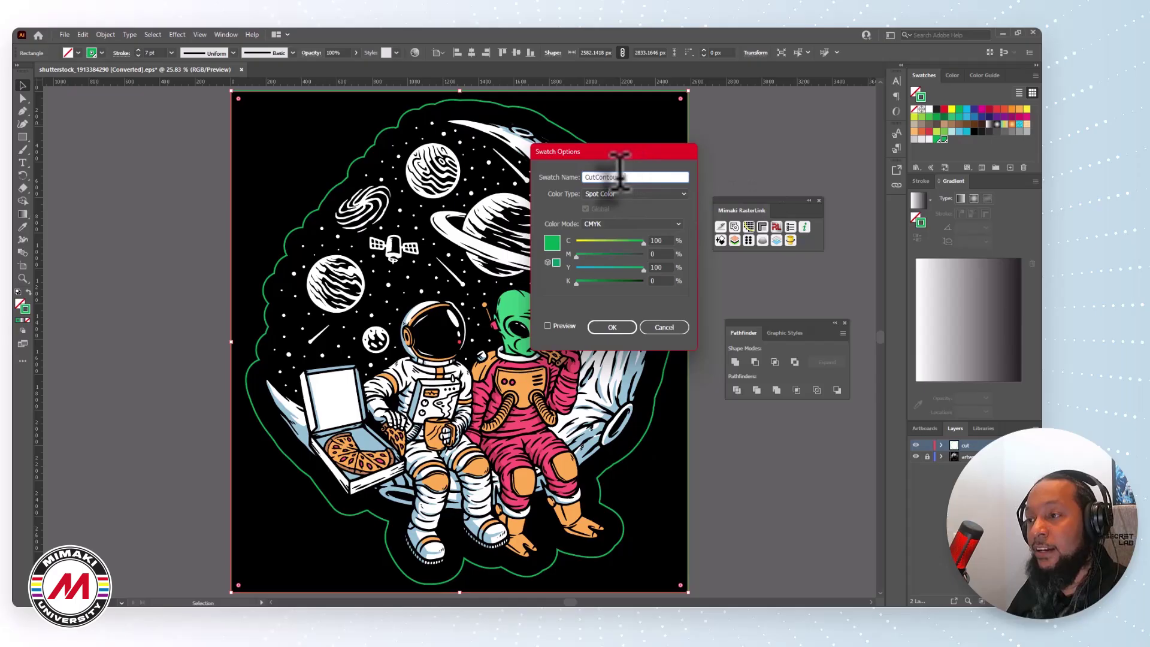
double_click(602, 177)
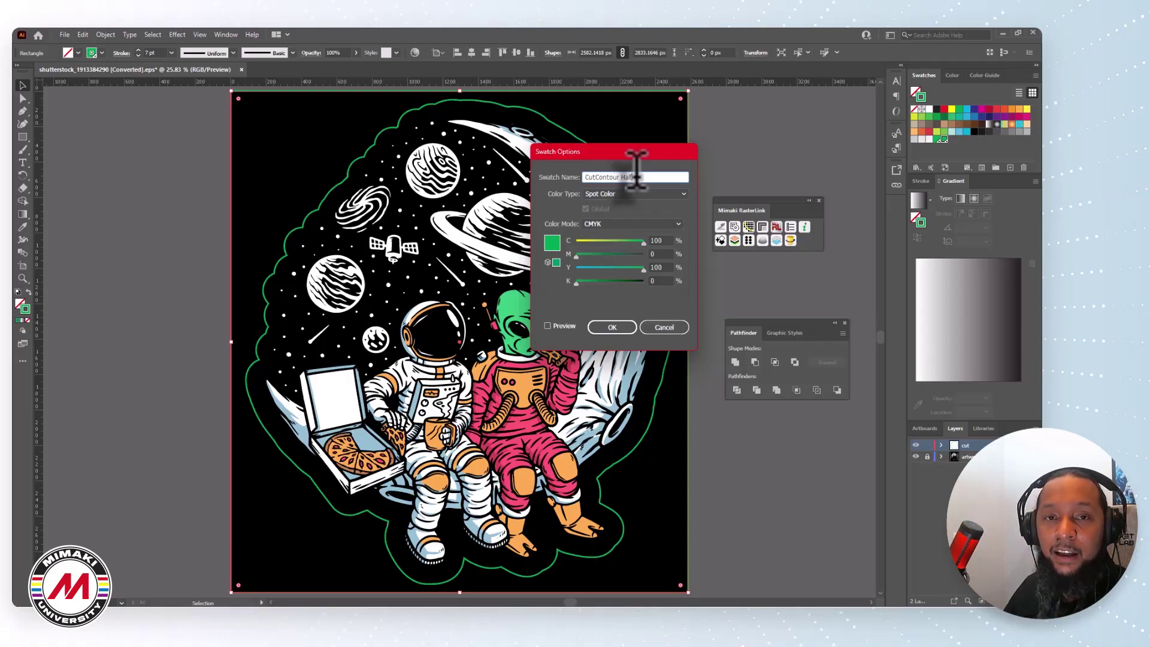
Step: Set the CutContour Half spot colour to 0% cyan and 100% magenta, and apply it to the rectangle's stroke
left_click(642, 254)
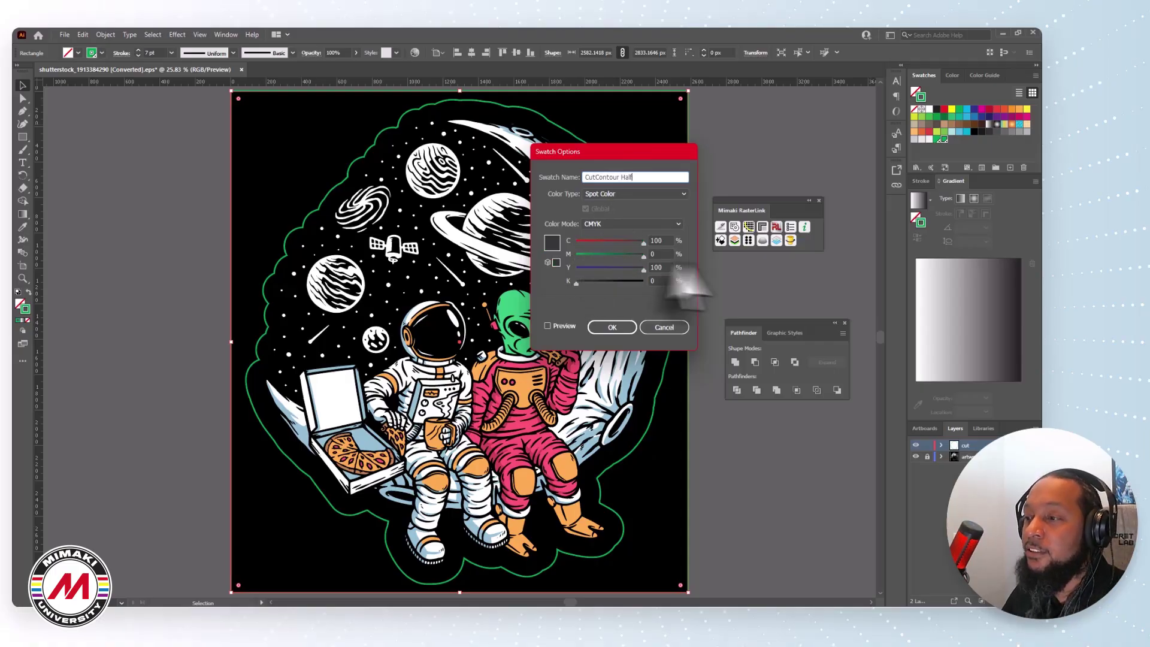
left_click_drag(644, 242, 576, 241)
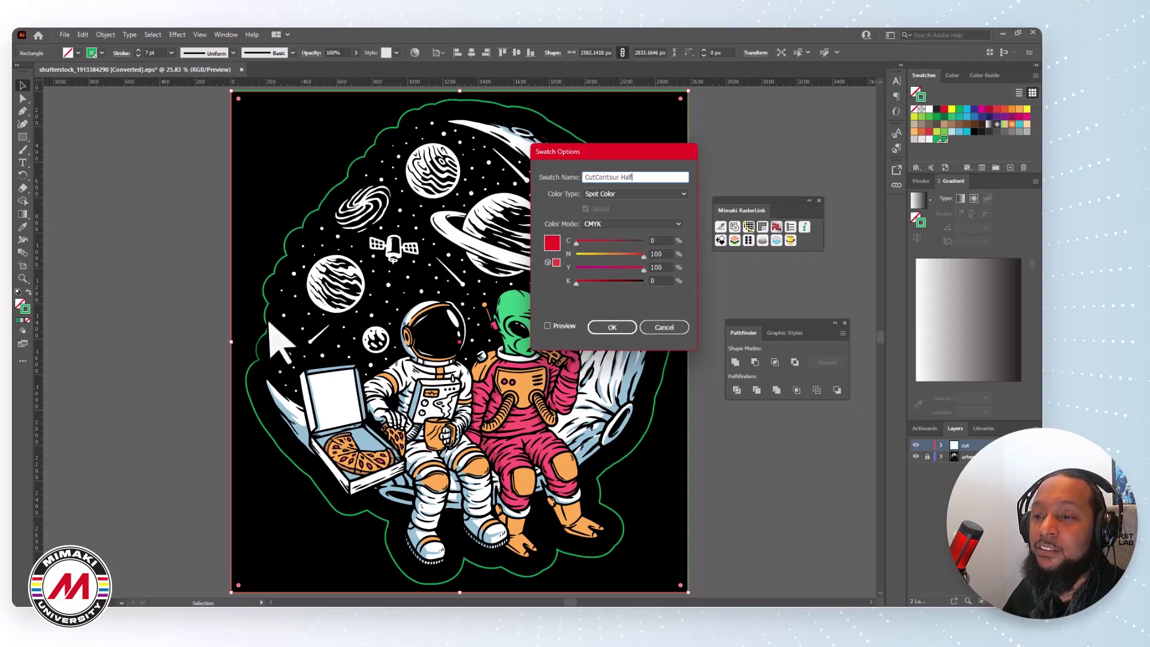
left_click(610, 328)
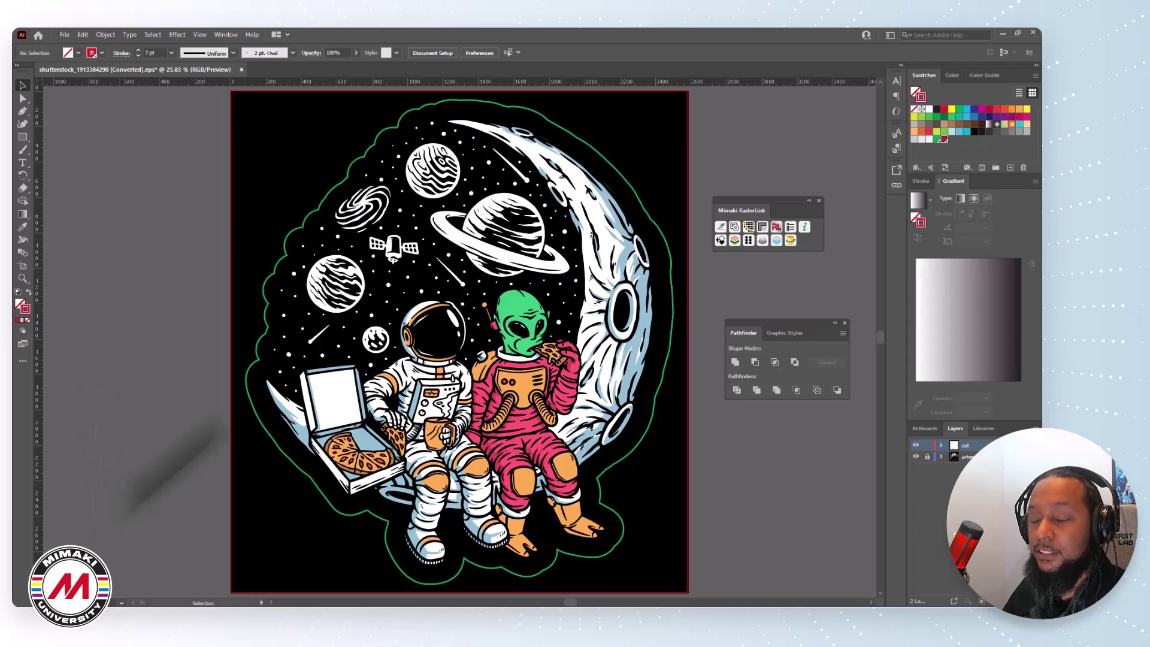
Step: Save the artwork as an Illustrator EPS named astronaut alien in the Mimaki folder, using the default Illustrator 2020 EPS options
left_click(64, 34)
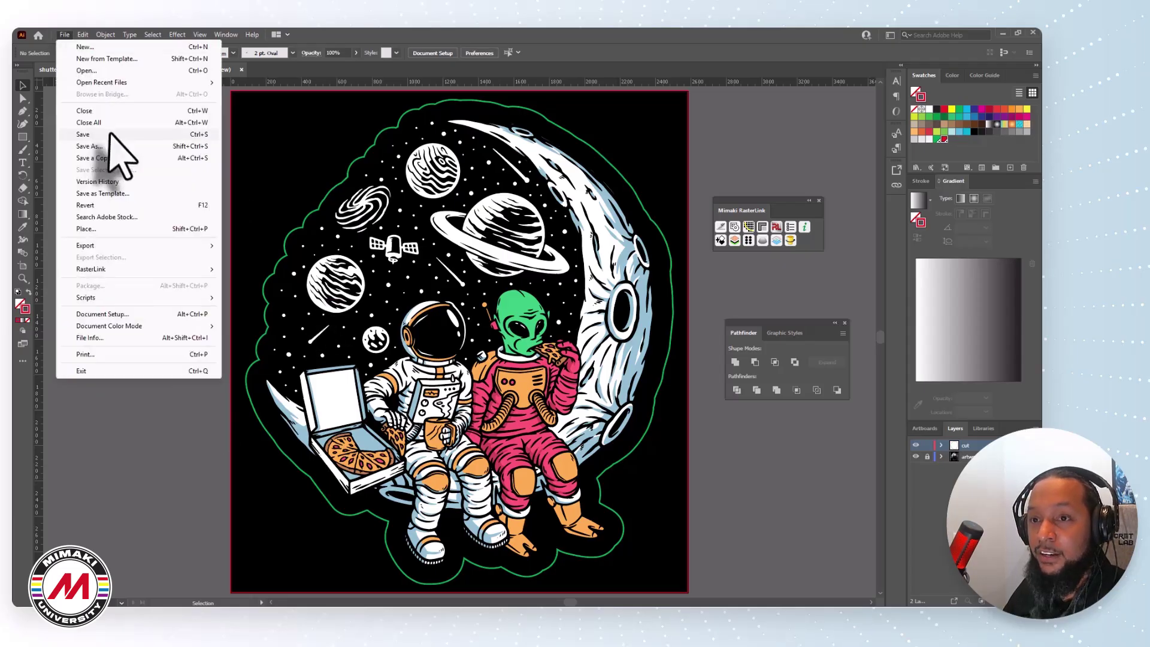
left_click(116, 146)
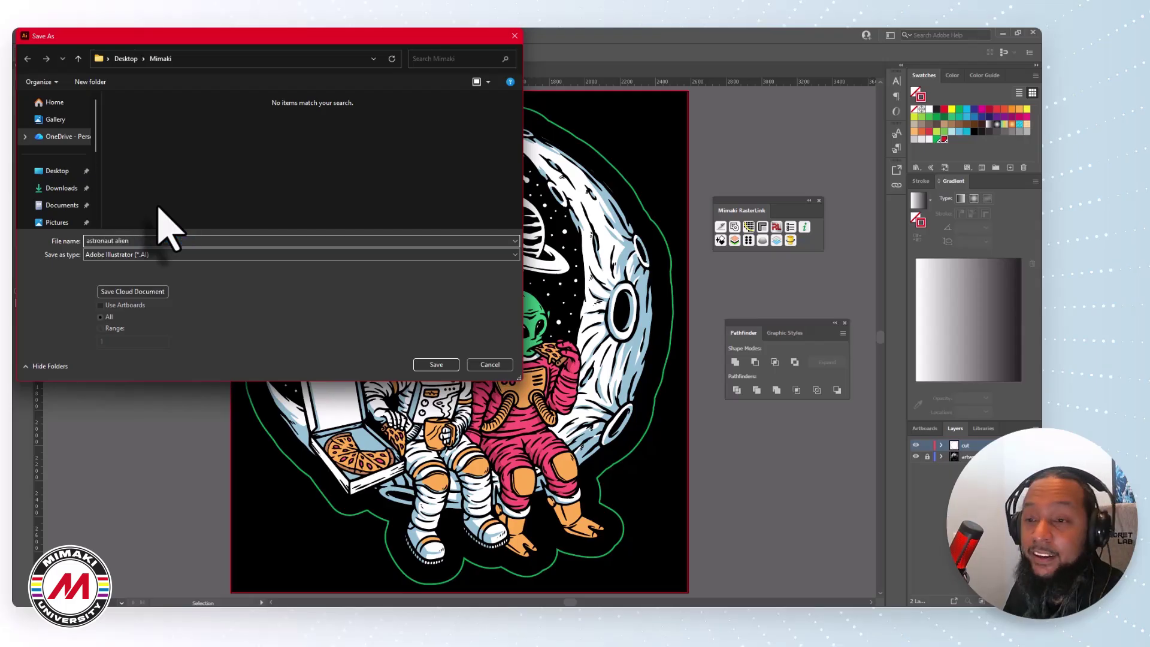
left_click(163, 255)
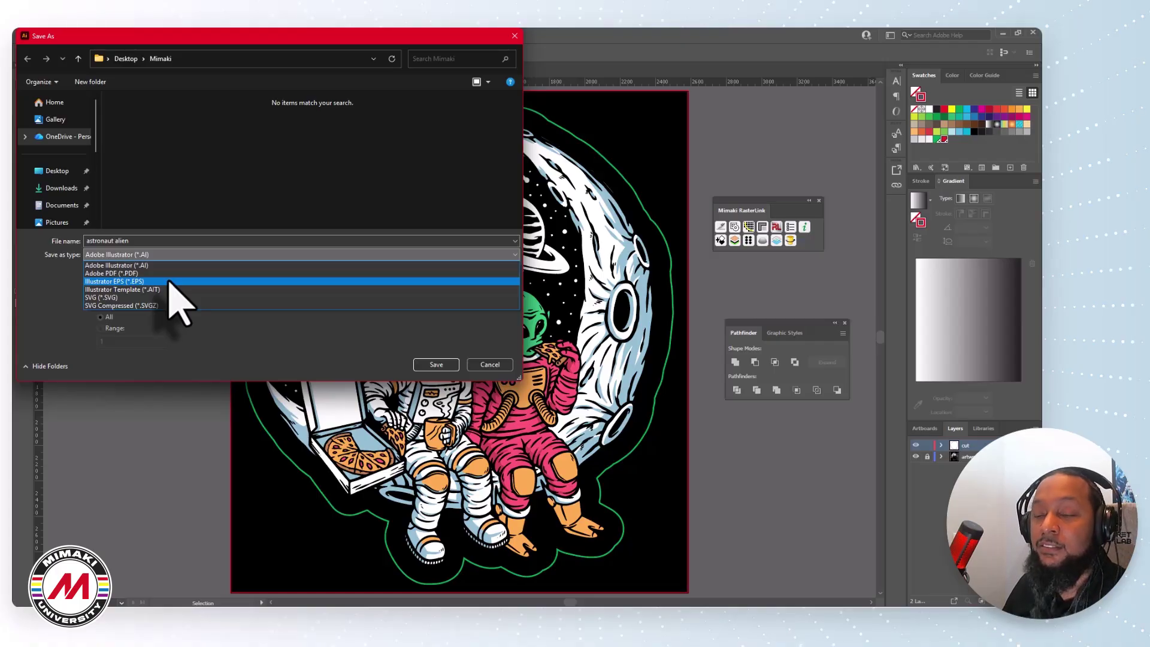
left_click(168, 281)
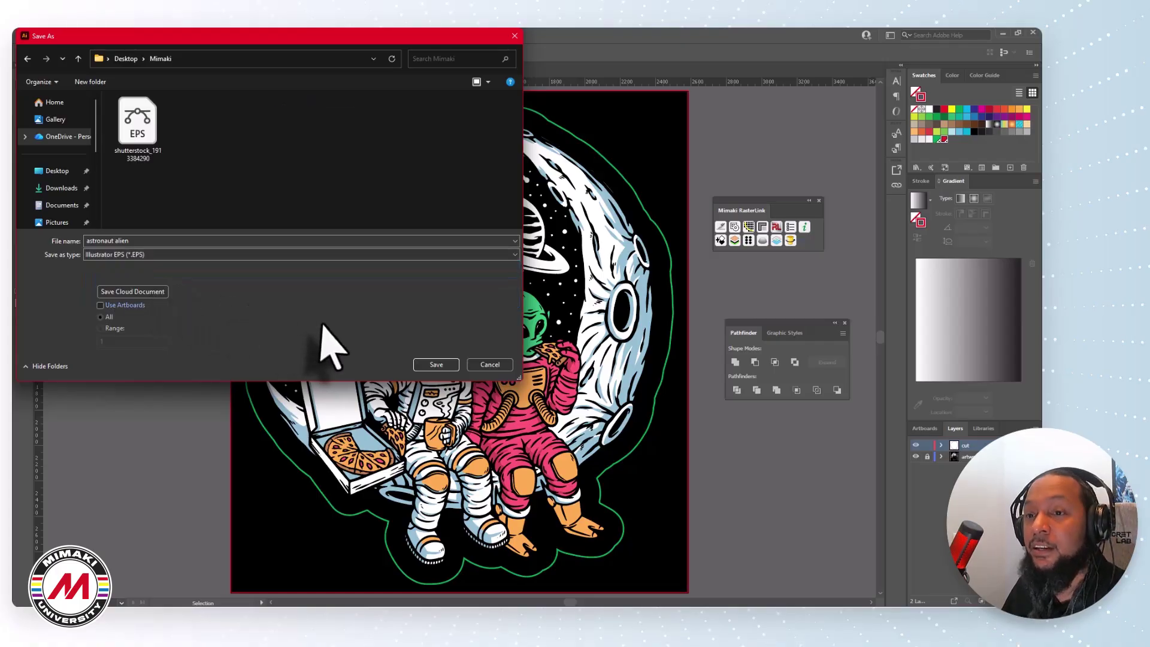
left_click(435, 364)
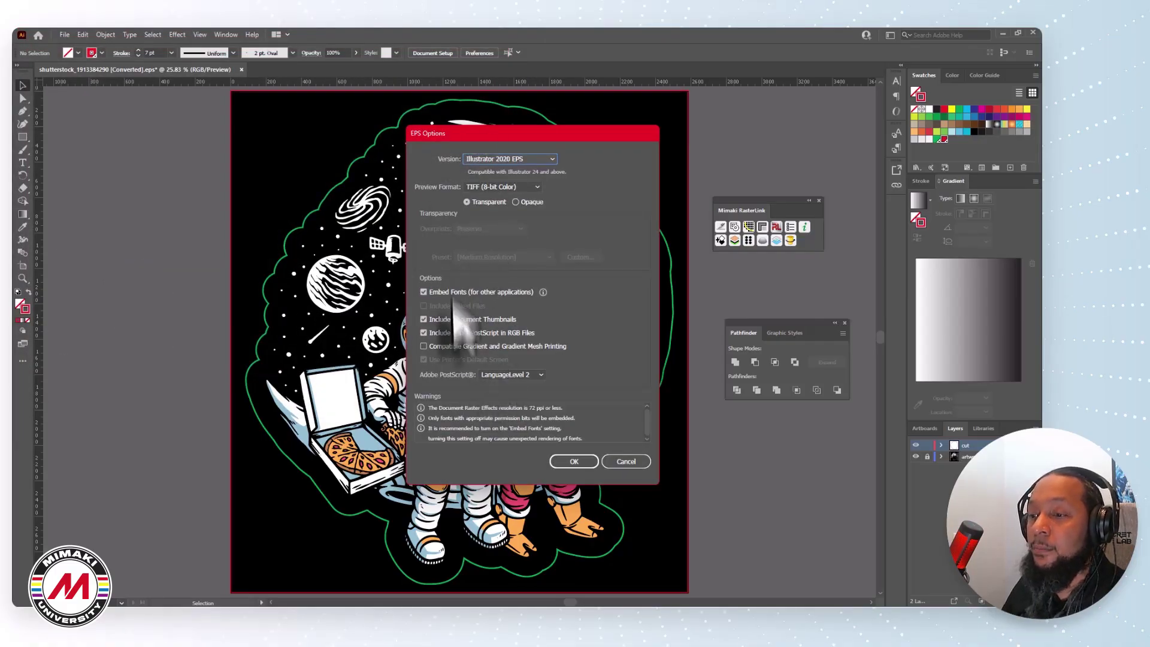
left_click(573, 462)
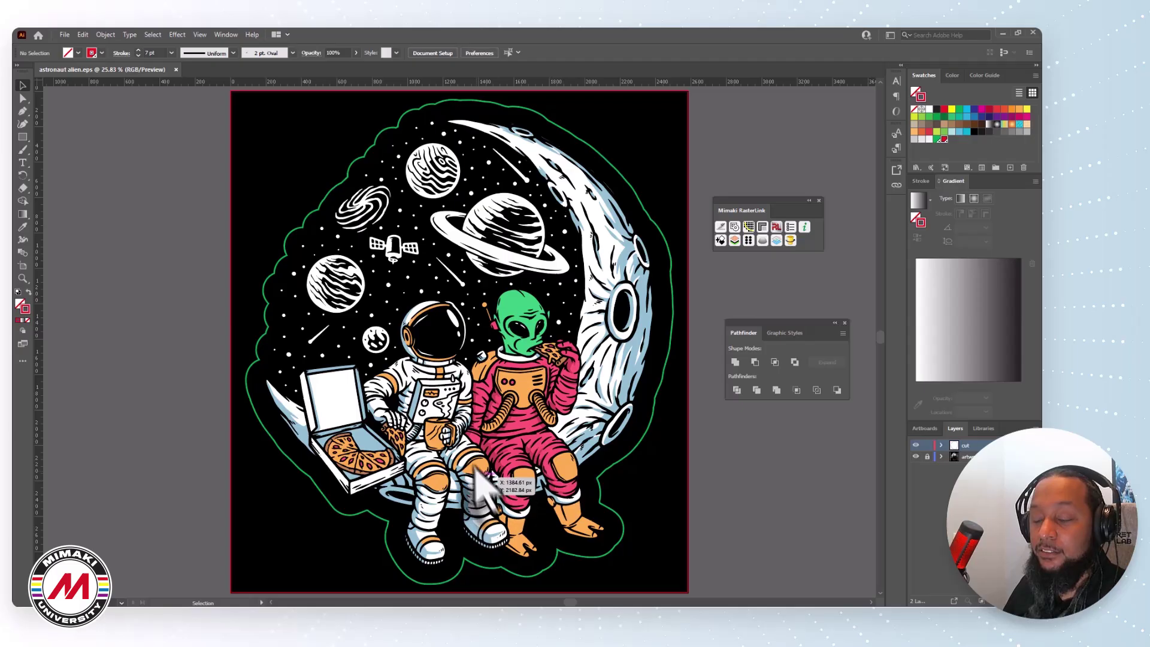
Step: Switch to Mimaki RasterLink7 and import the astronaut alien EPS for the CJV200 printer with the CJV200 favorite
left_click(1003, 34)
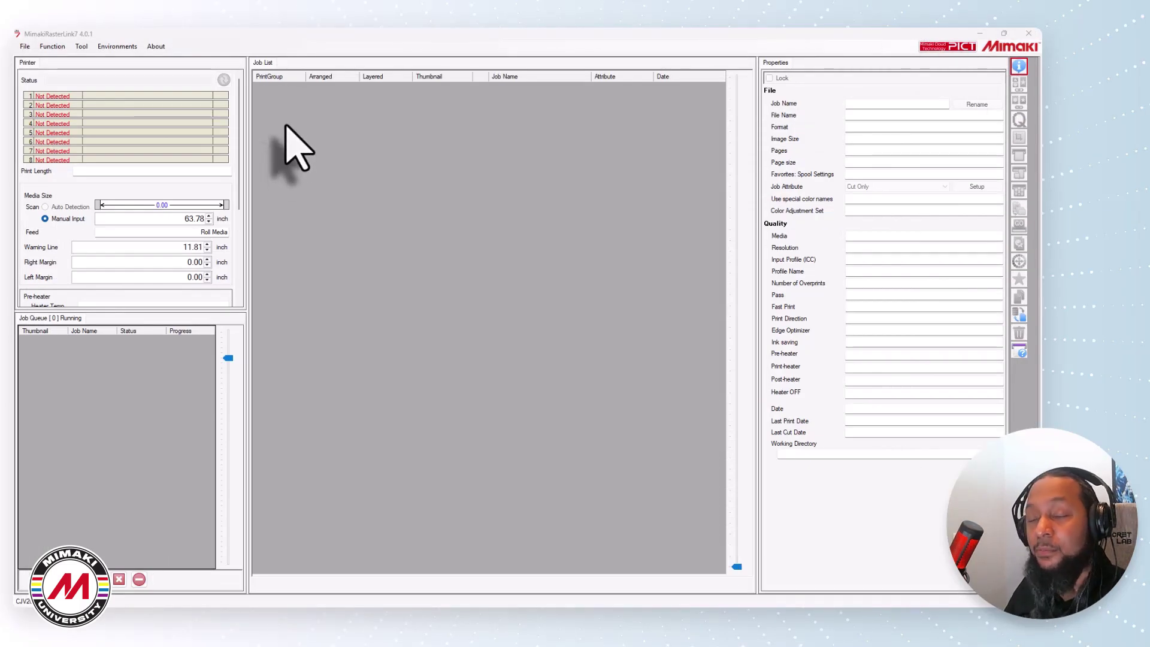
left_click(24, 46)
left_click(36, 58)
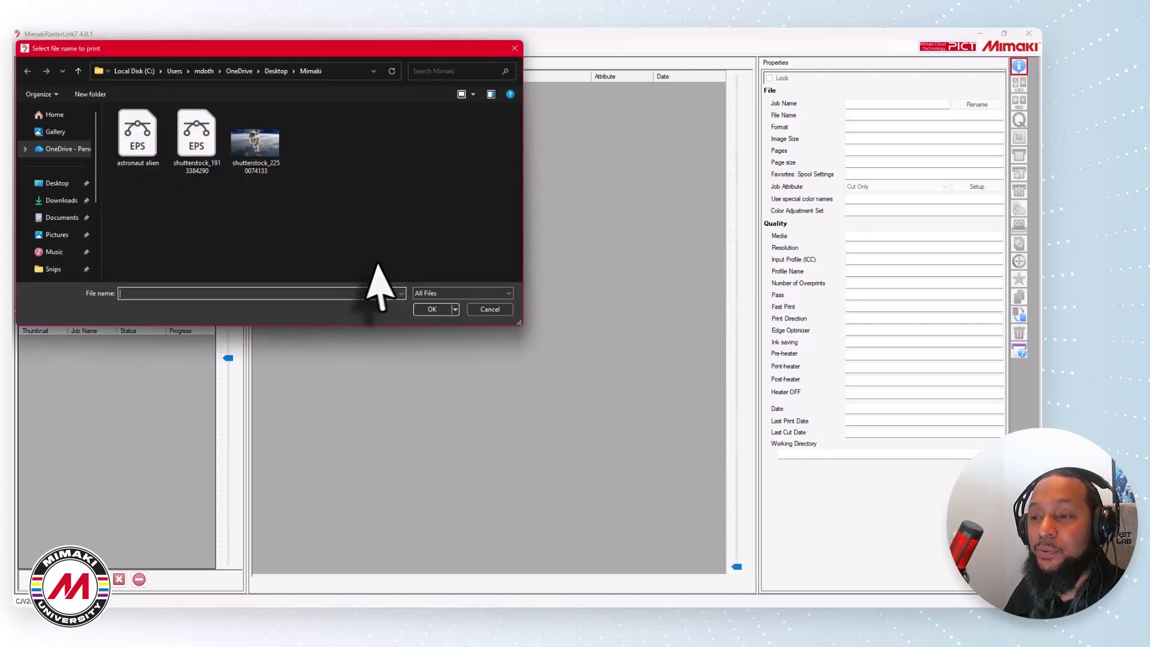
left_click(139, 157)
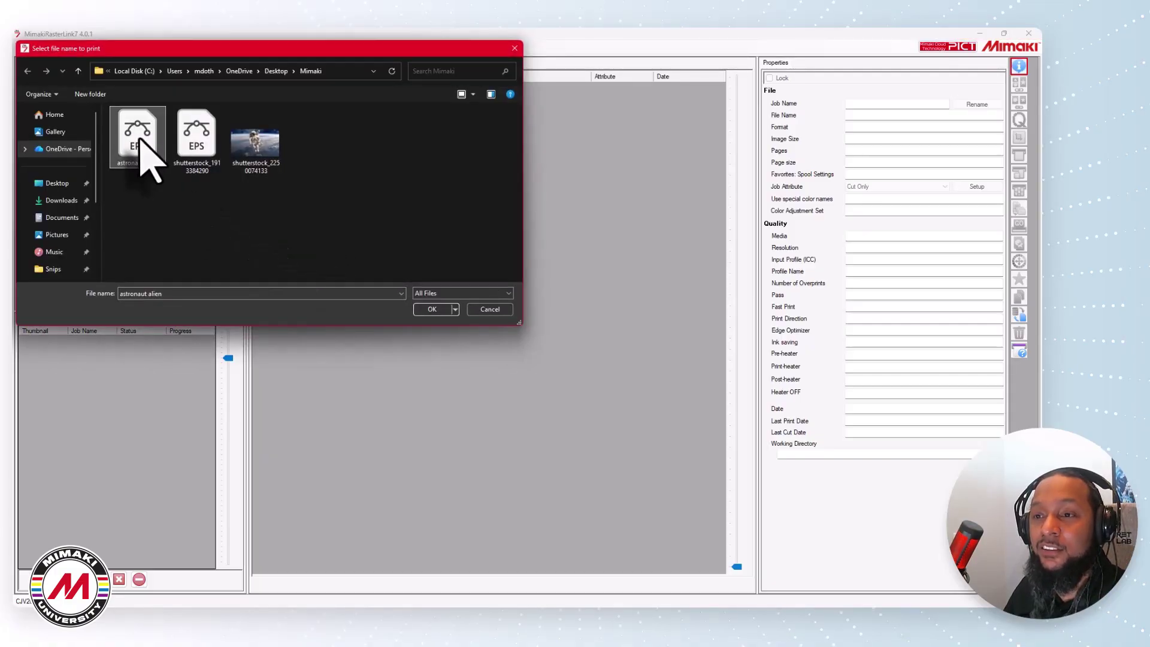
left_click(430, 309)
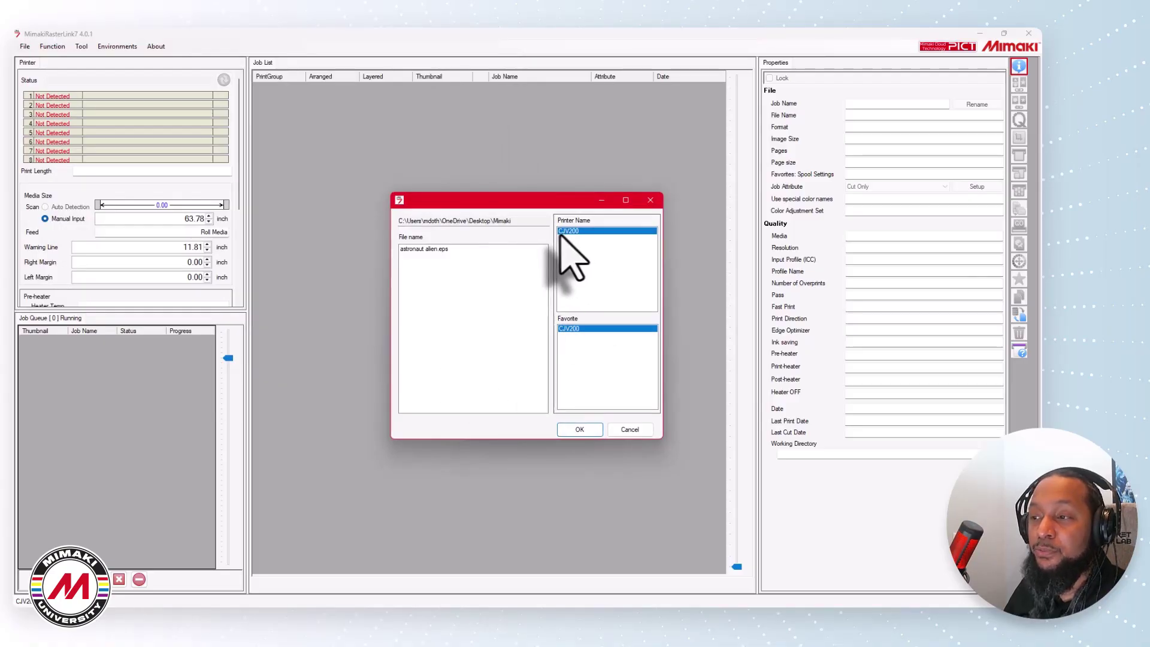
left_click(569, 433)
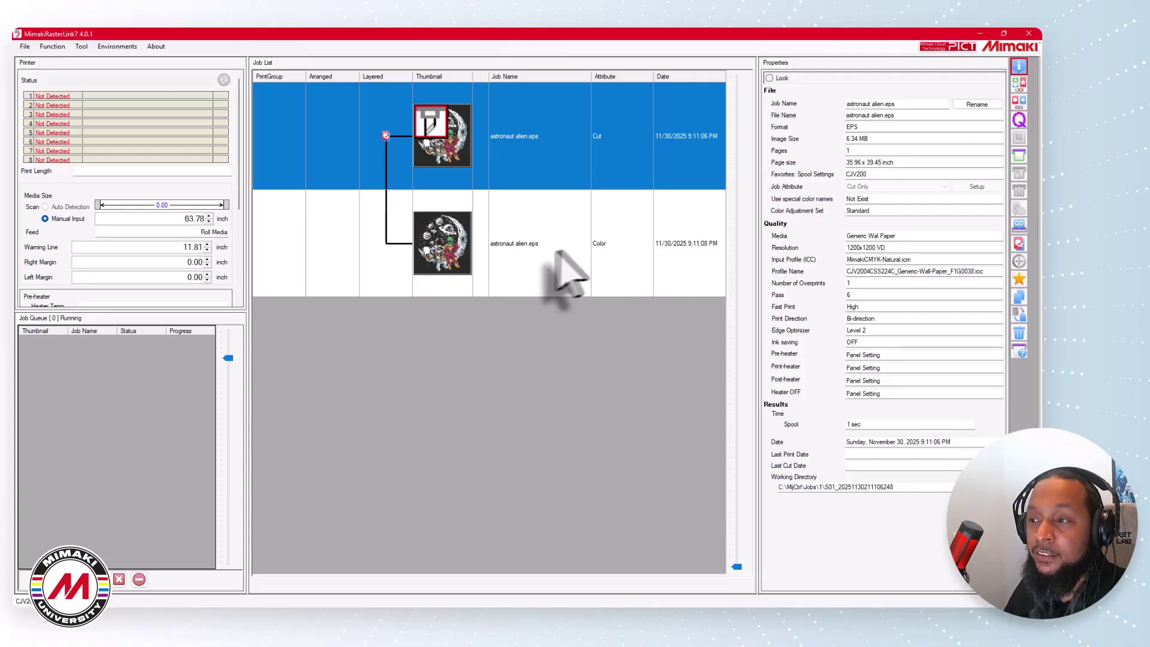
Step: Examine the properties of the imported file's Cut and Color jobs by selecting them alternately
left_click(530, 255)
left_click(492, 164)
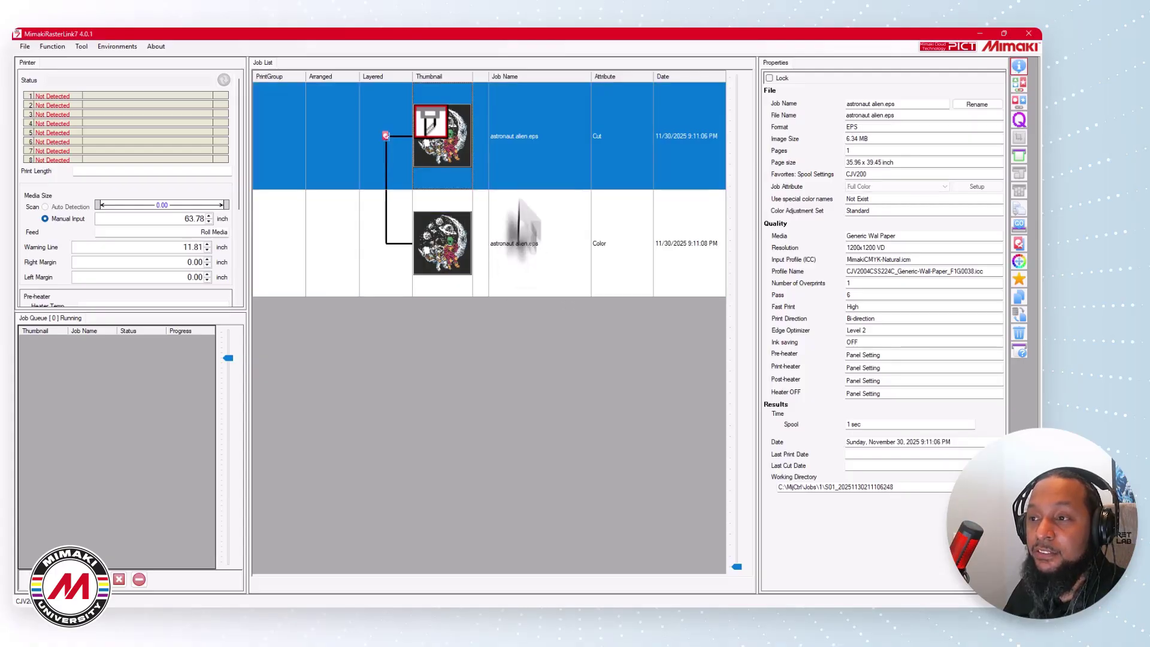
left_click(522, 237)
left_click(534, 173)
left_click(578, 273)
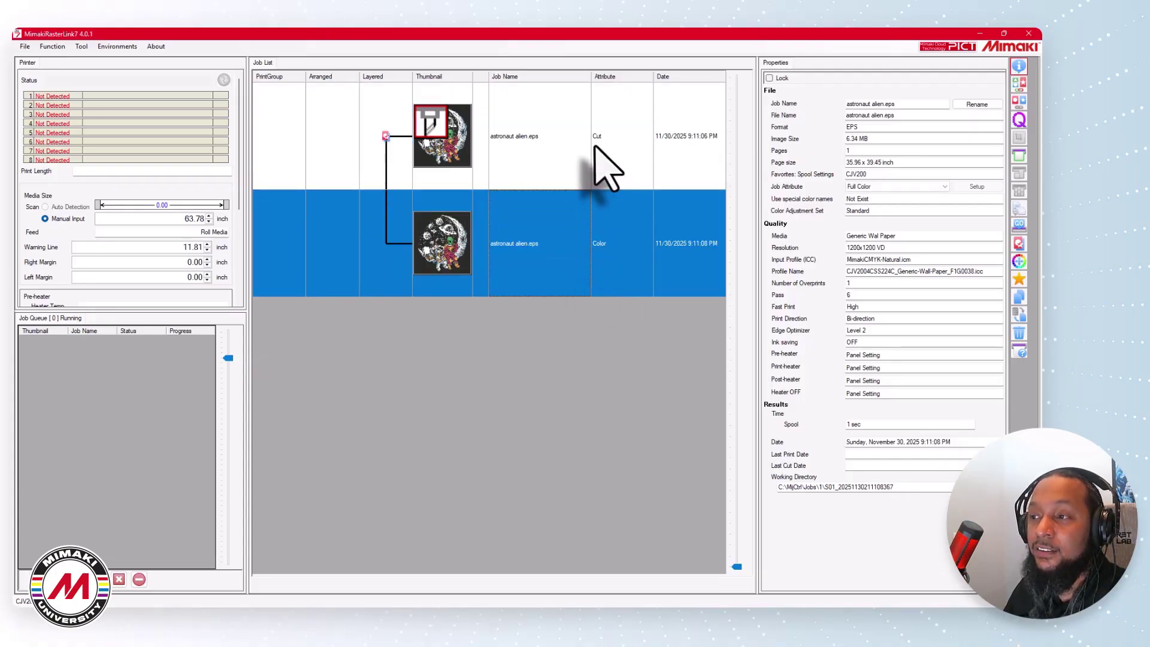
Step: Select the Cut job of the layered astronaut alien file and open its General Print settings
left_click(509, 171)
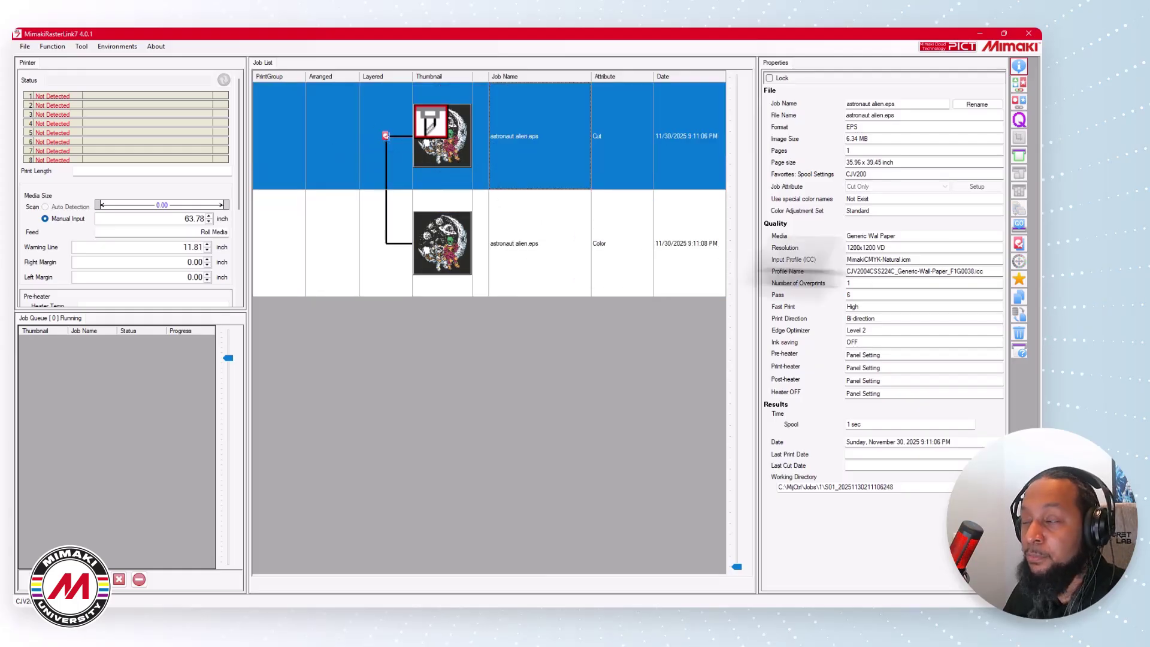
left_click(1018, 157)
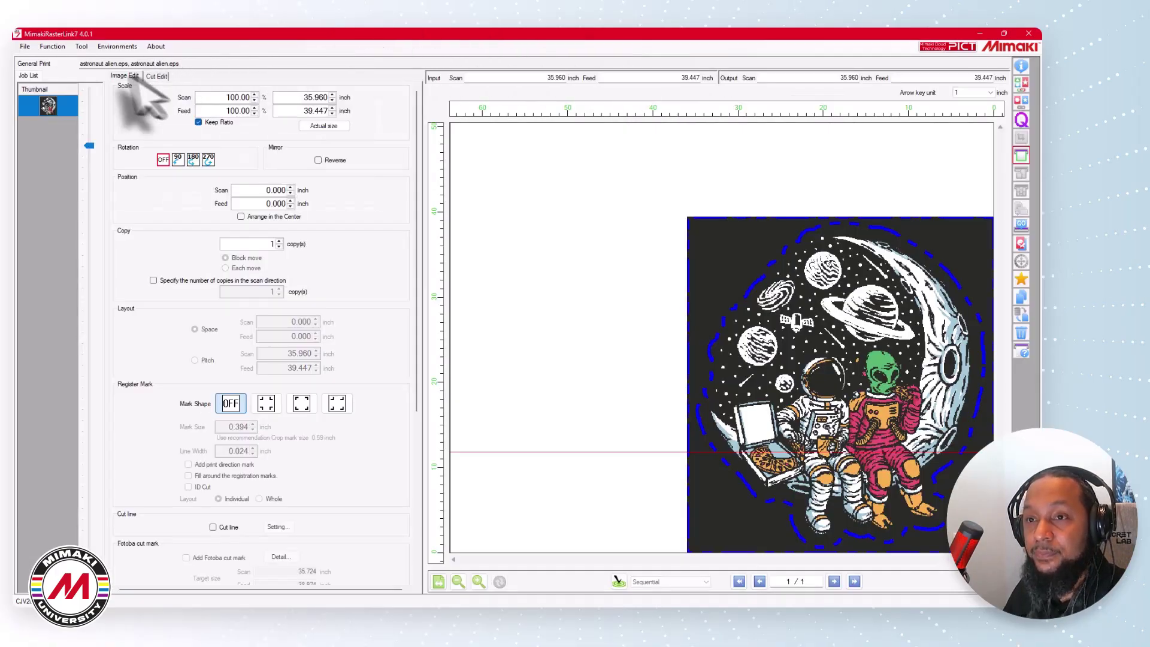
Step: Set the CutContour path's cut condition to User Definition with the CUT1 tool and apply it
left_click(155, 77)
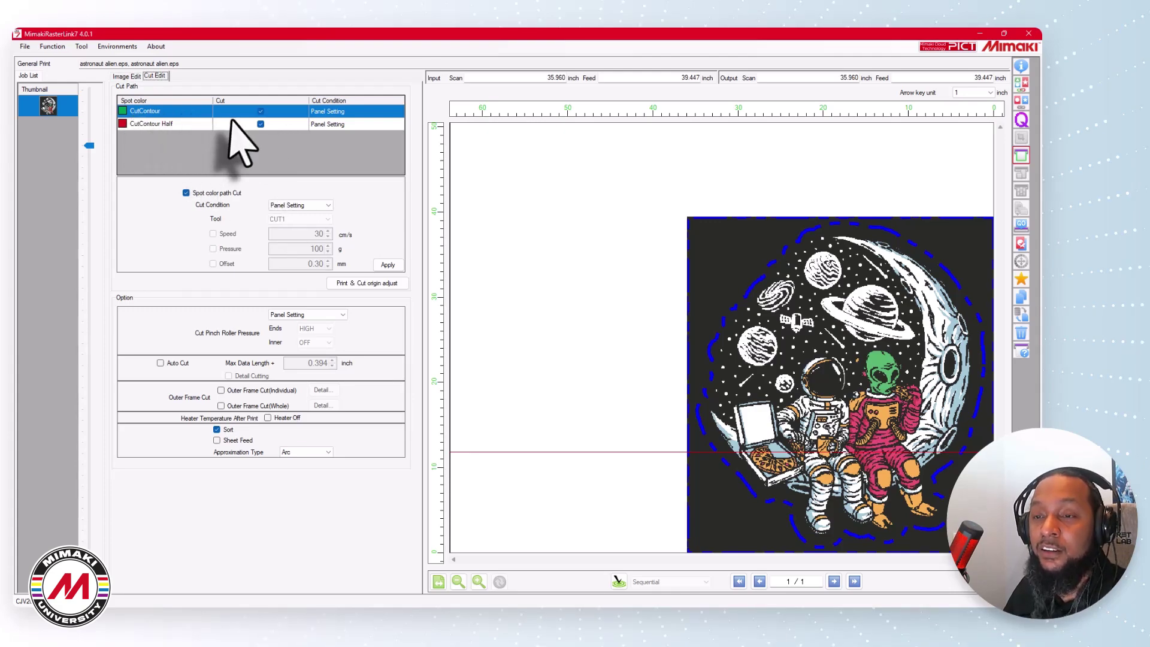
left_click(311, 206)
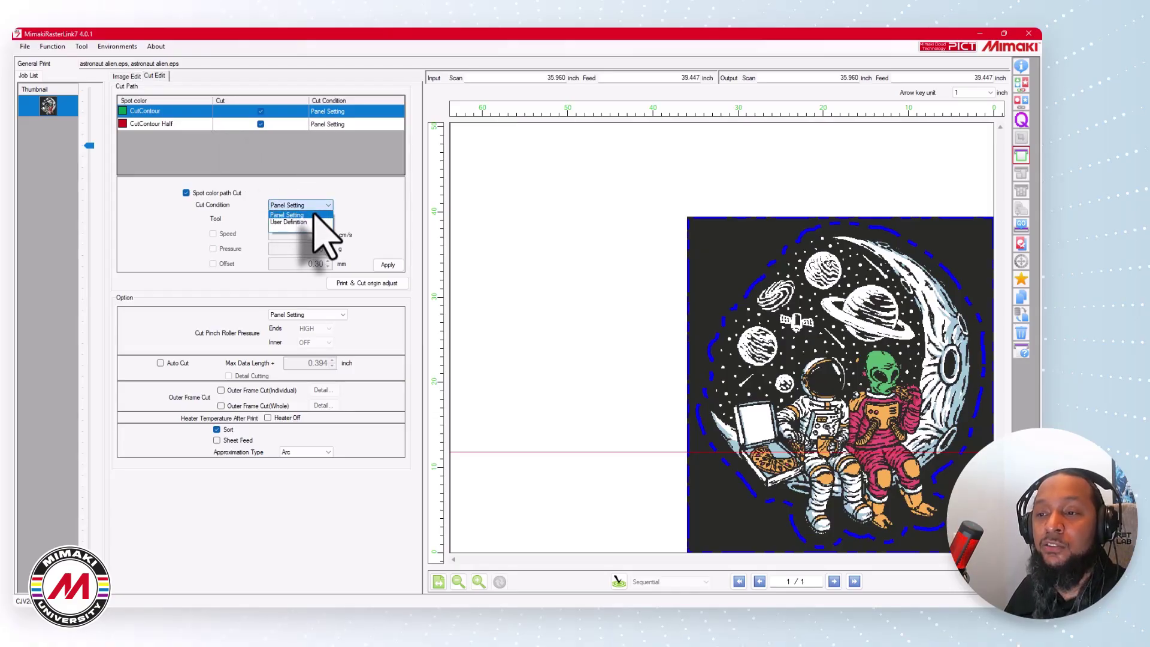
left_click(308, 222)
left_click(298, 219)
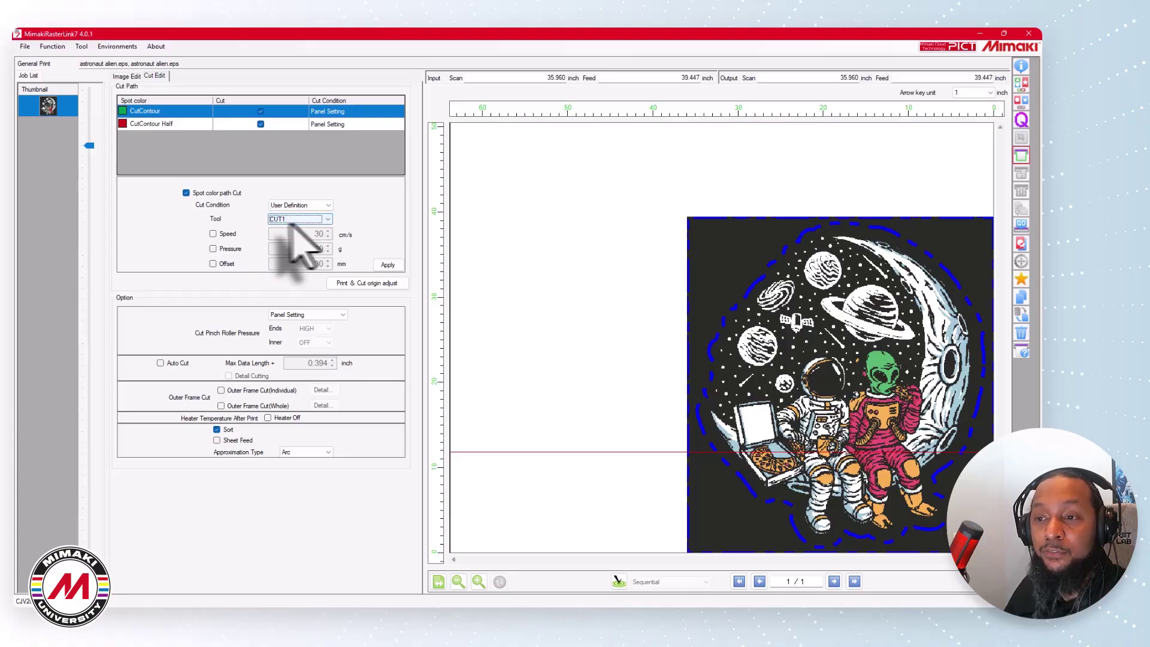
left_click(383, 265)
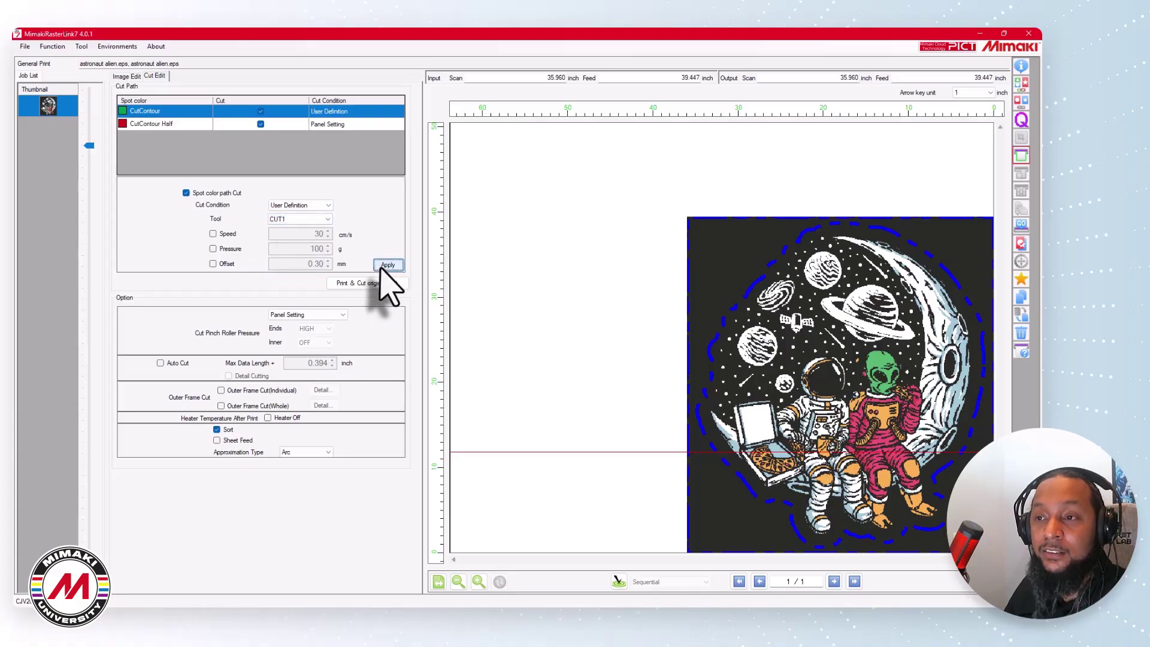
Step: Set the CutContour Half path's cut condition to User Definition with the CUT2 tool, apply it, and check the CutContour settings
left_click(330, 124)
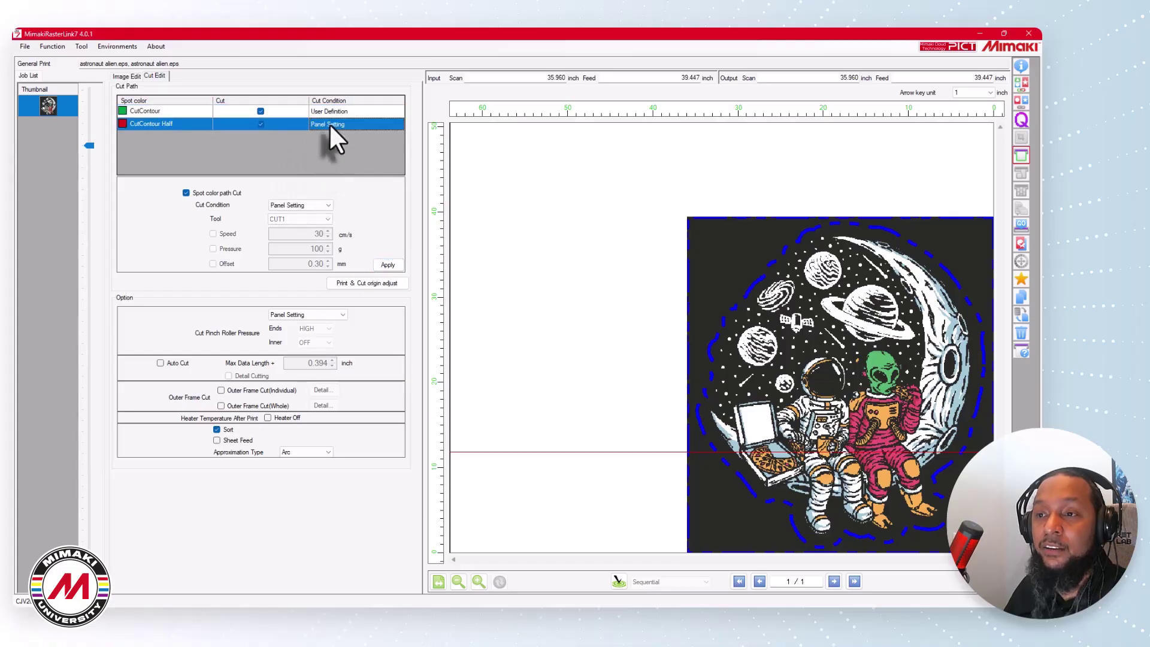
left_click(298, 207)
left_click(295, 220)
left_click(292, 219)
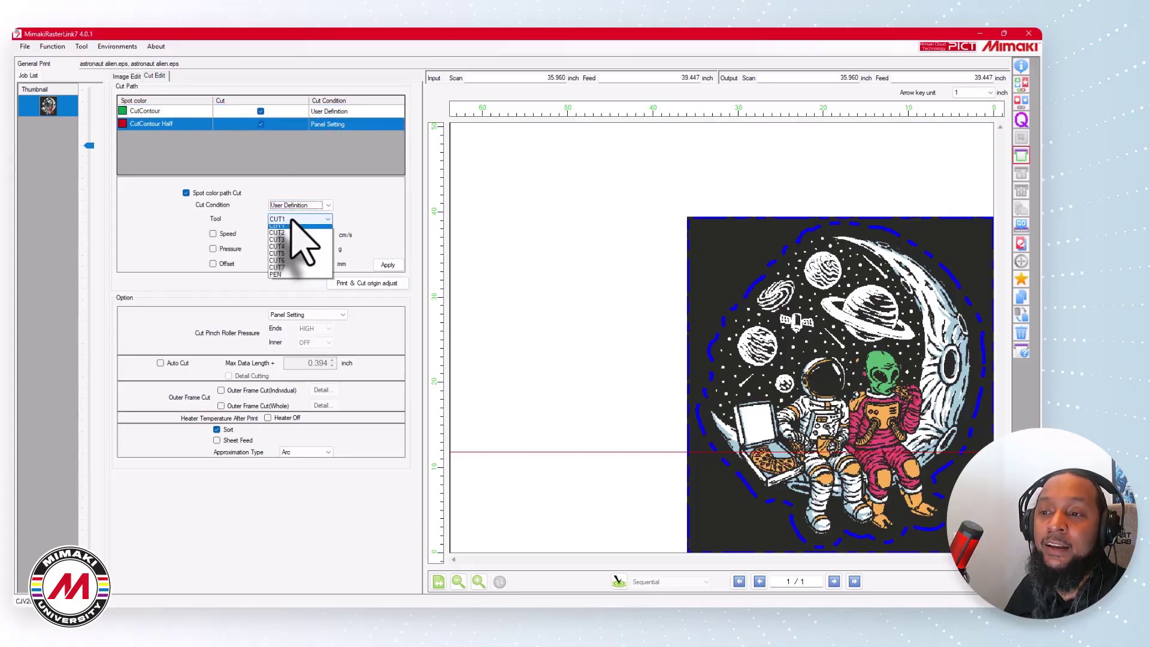
left_click(293, 233)
left_click(385, 265)
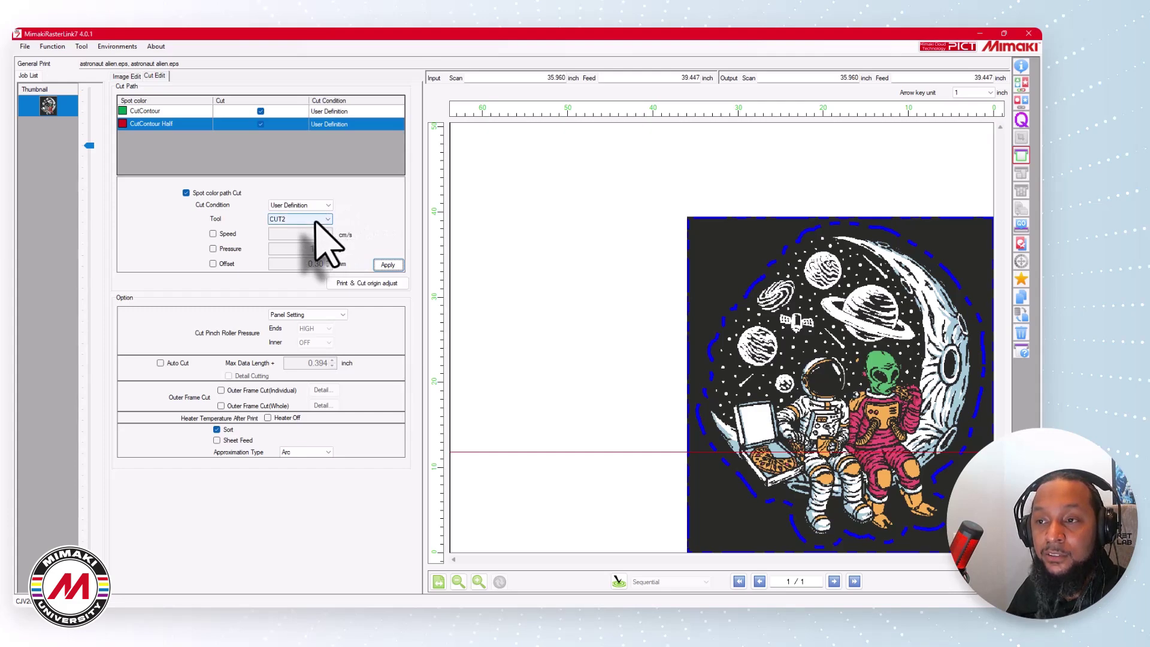
left_click(187, 111)
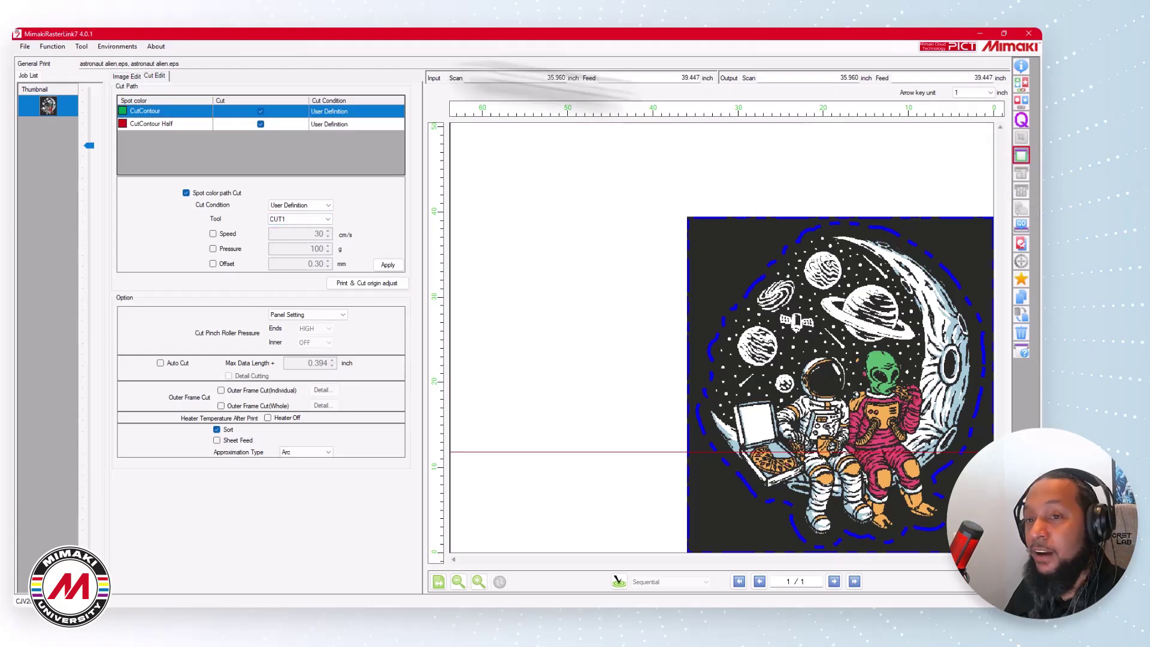
Step: Scale the image to 5 inches in the scan direction with the ratio kept, and set 25 copies
left_click(126, 76)
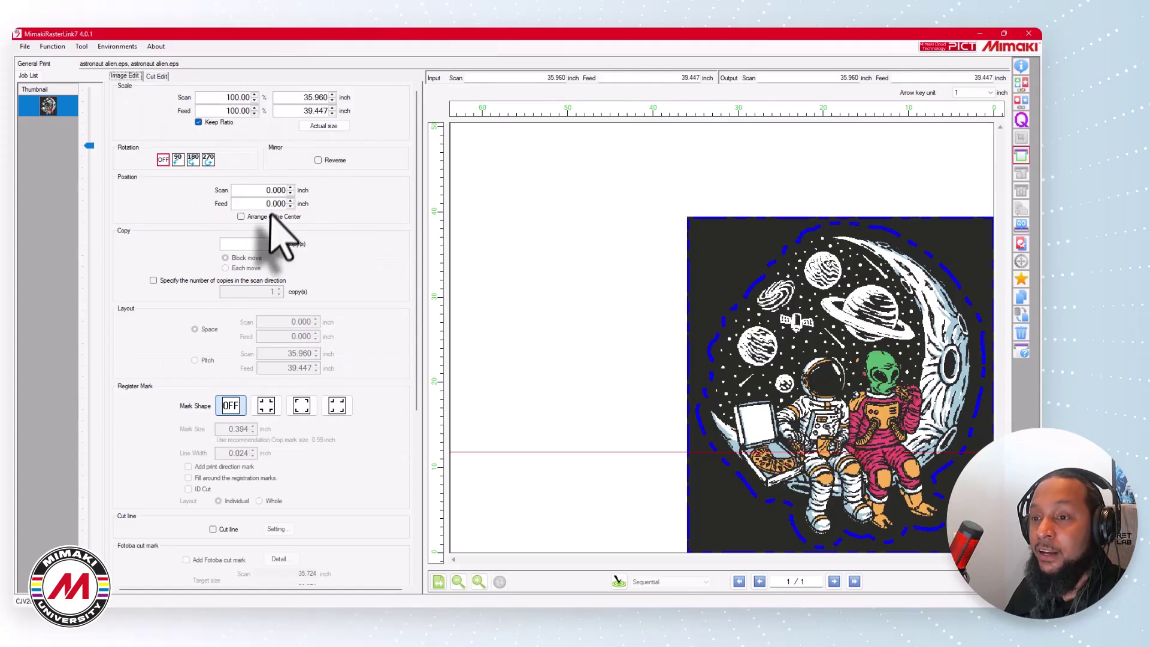
double_click(302, 97)
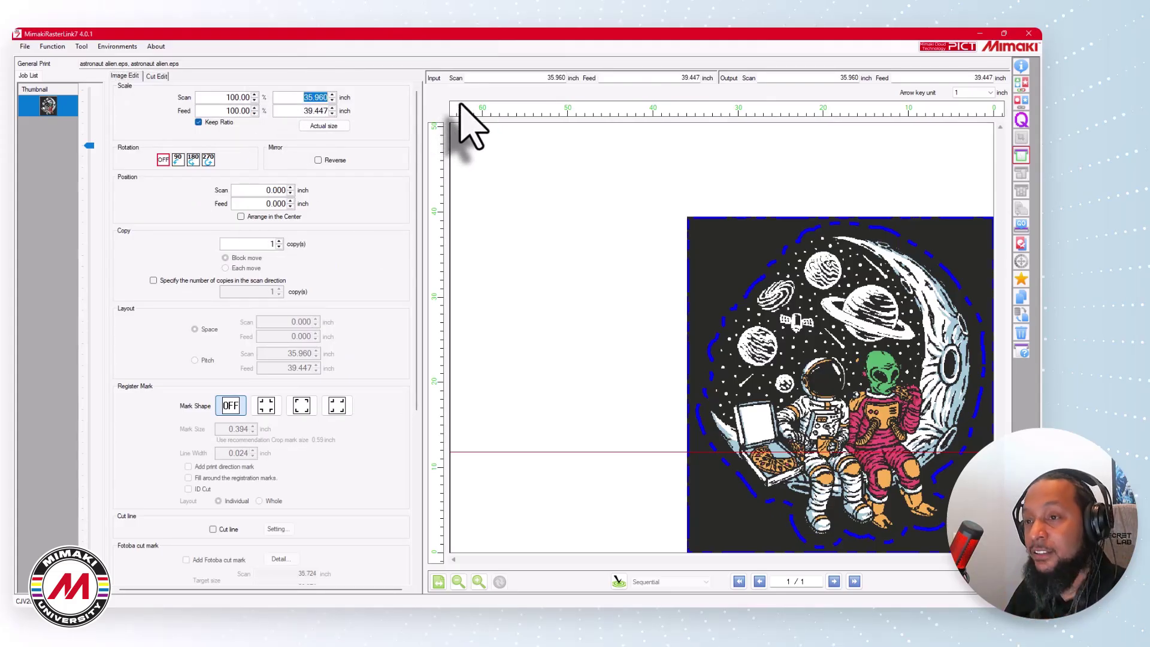
key("Return")
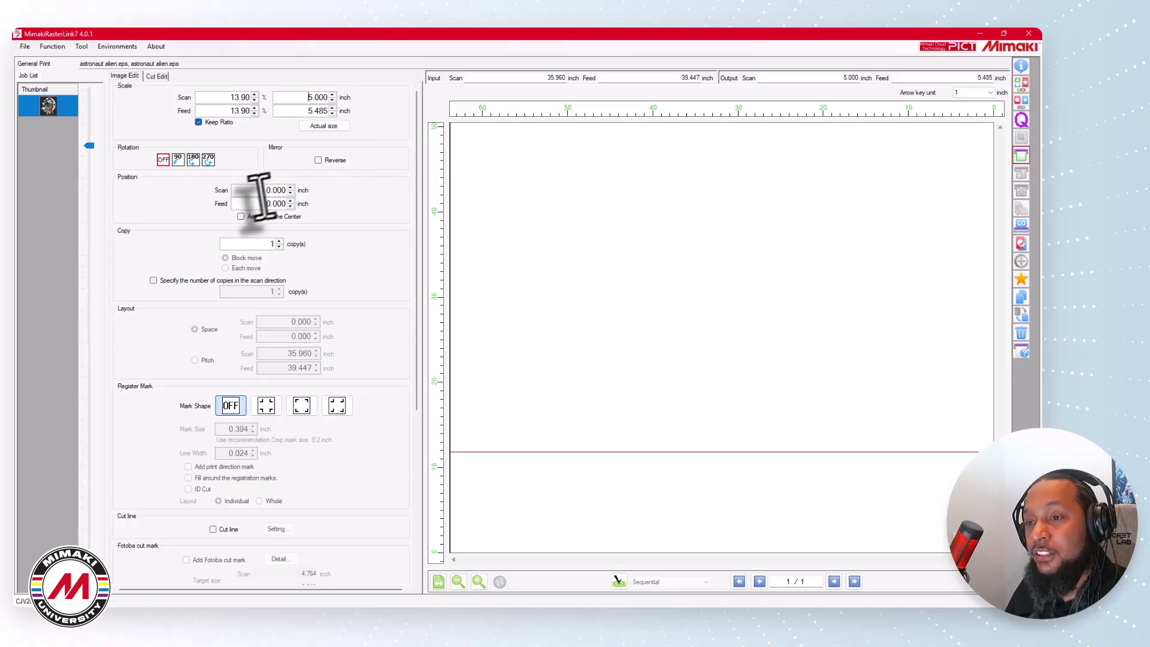
double_click(257, 244)
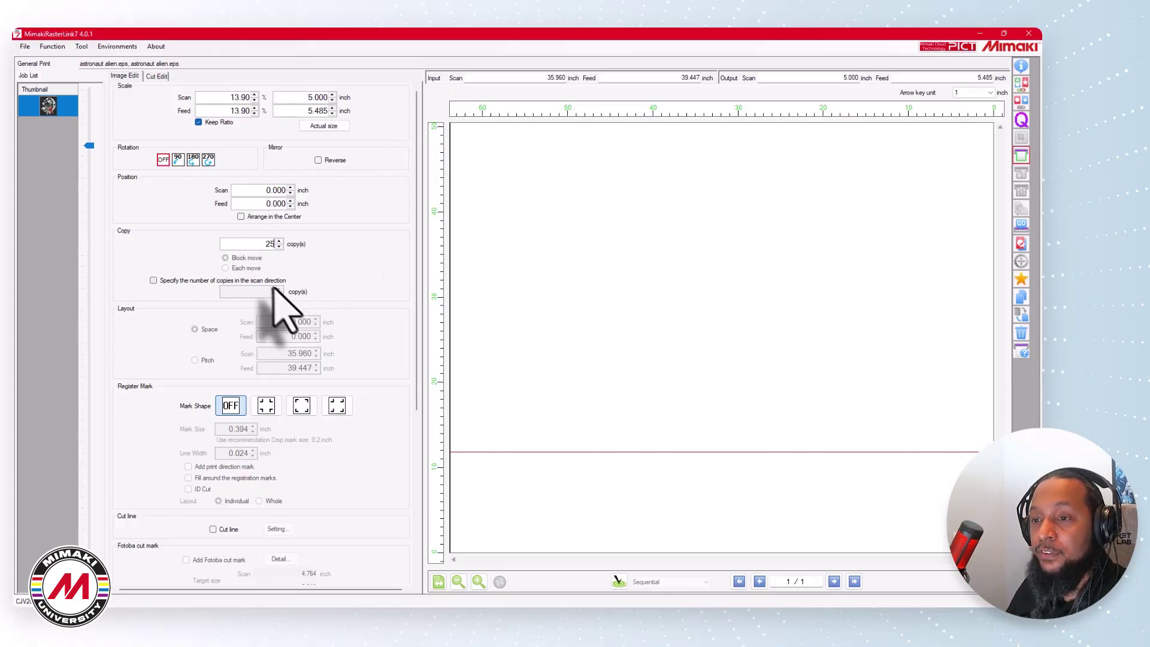
Step: Turn on register marks using the first mark shape and set their layout to Whole
left_click(263, 409)
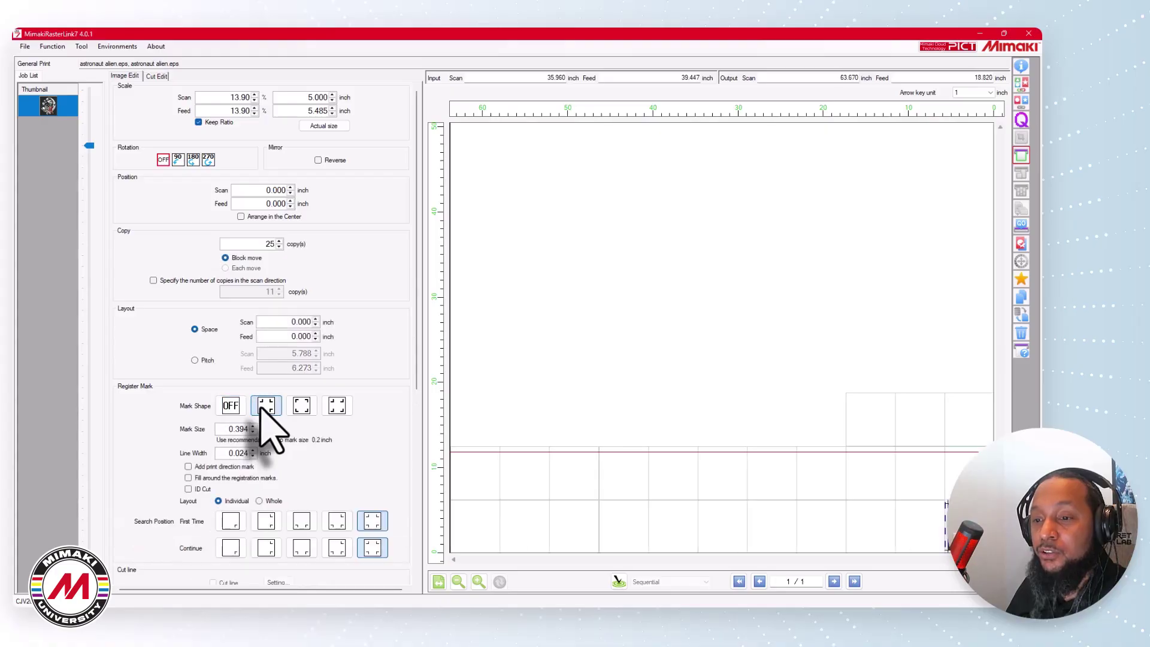
scroll(288, 473, "down", 1)
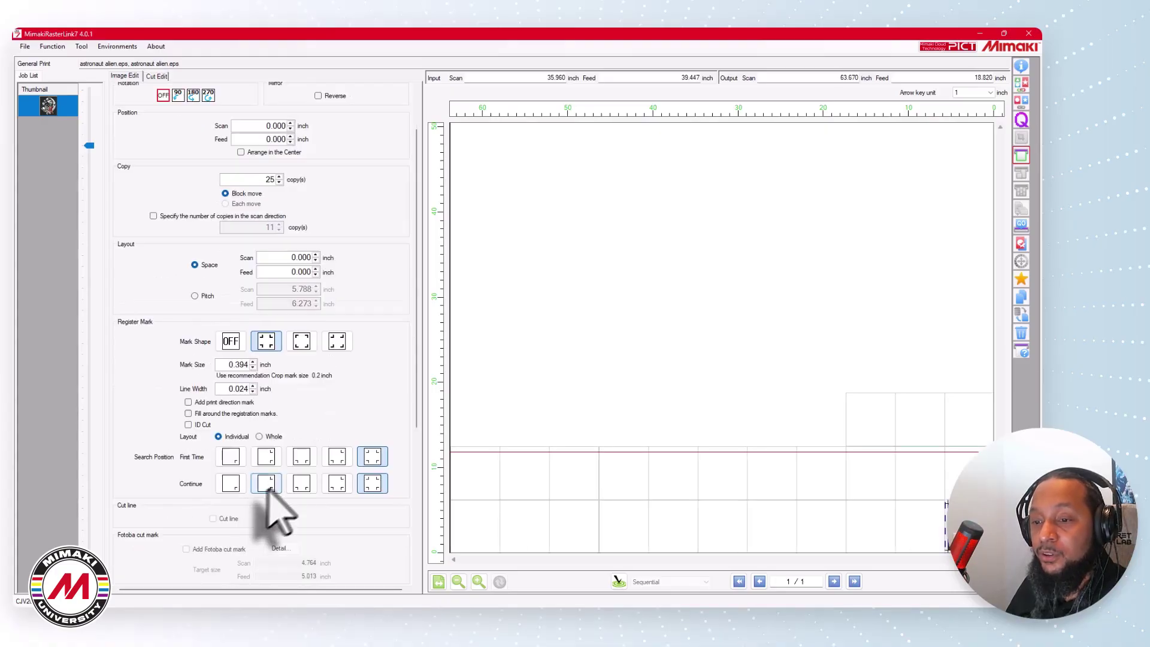
left_click(268, 438)
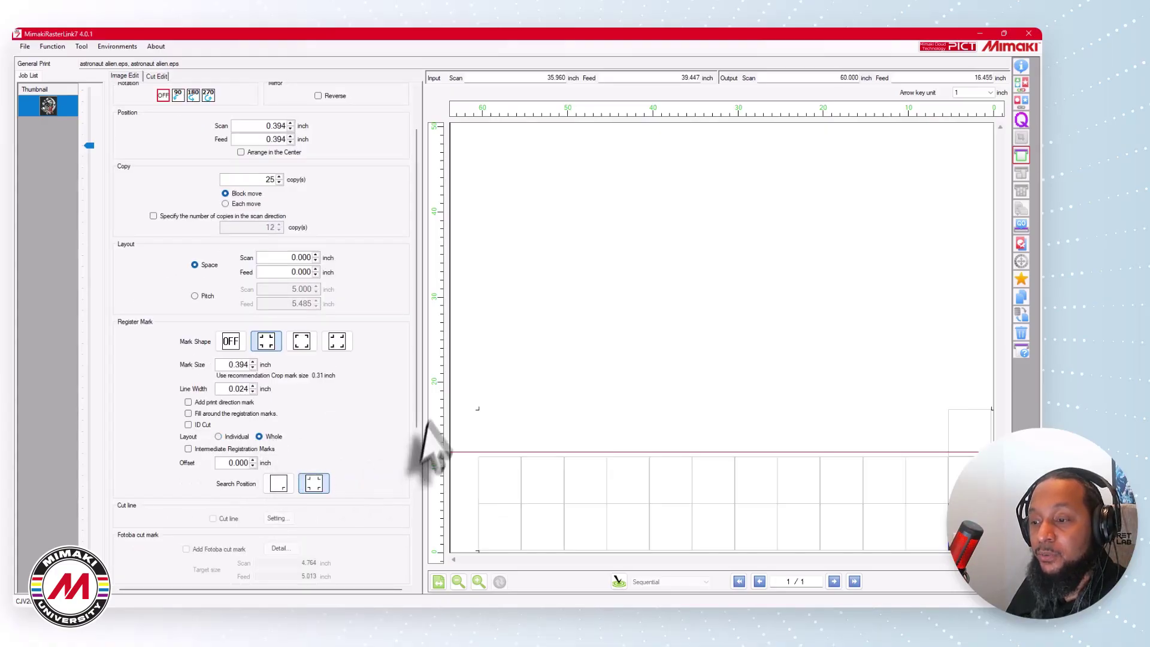
Step: Reduce the number of copies to 24 and arrange the layout in the center of the media
left_click(279, 182)
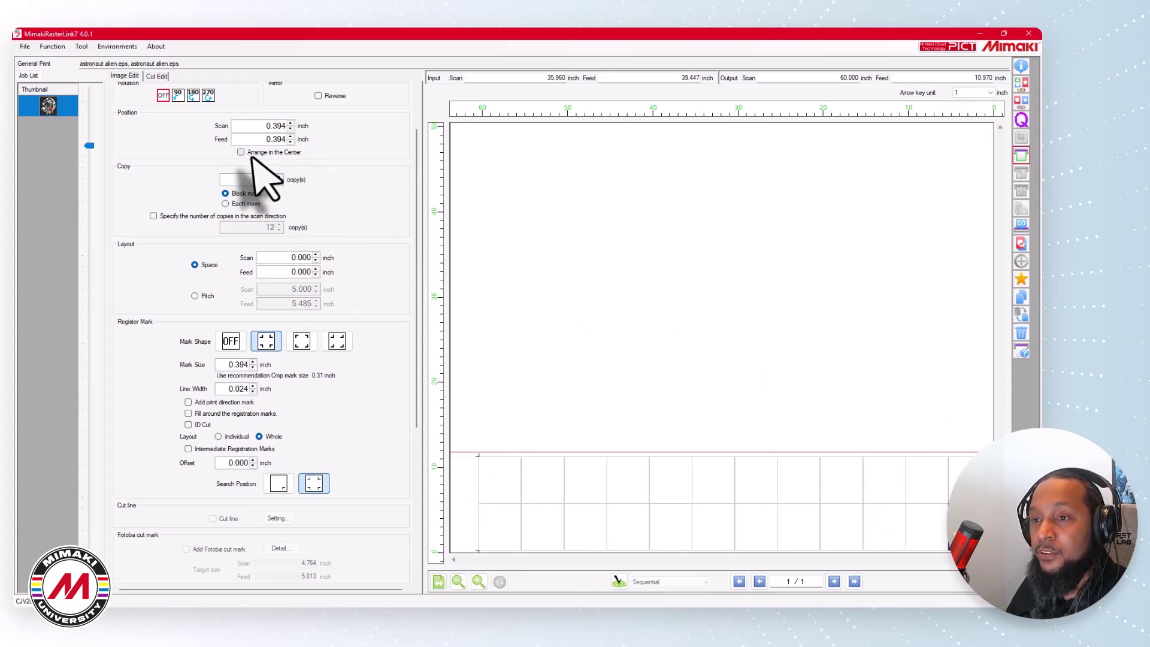
left_click(272, 152)
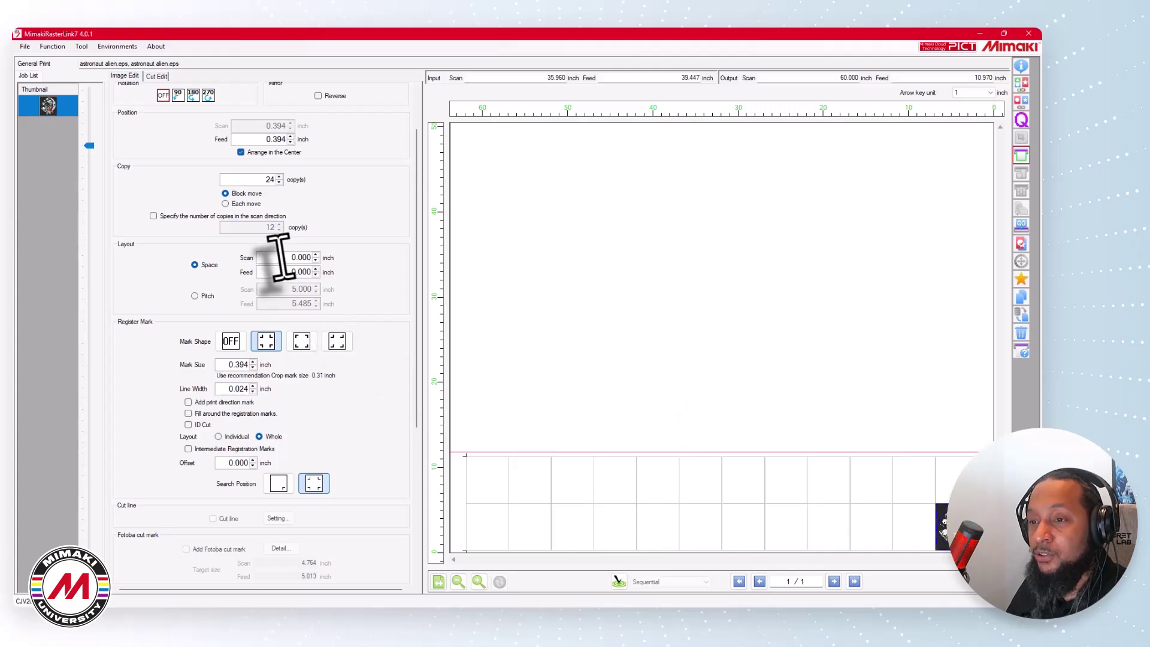
Step: Set the spacing between copies to 0.25 inch in both scan and feed, and reduce the number of copies to 22
left_click_drag(277, 262, 352, 260)
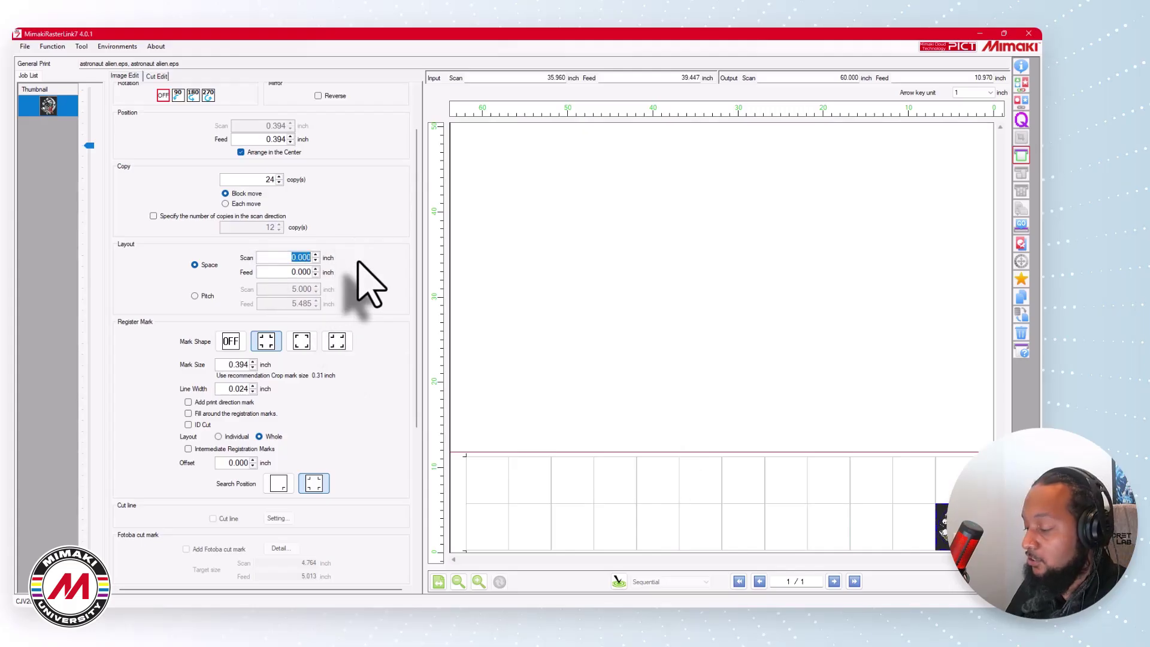
type("0.25")
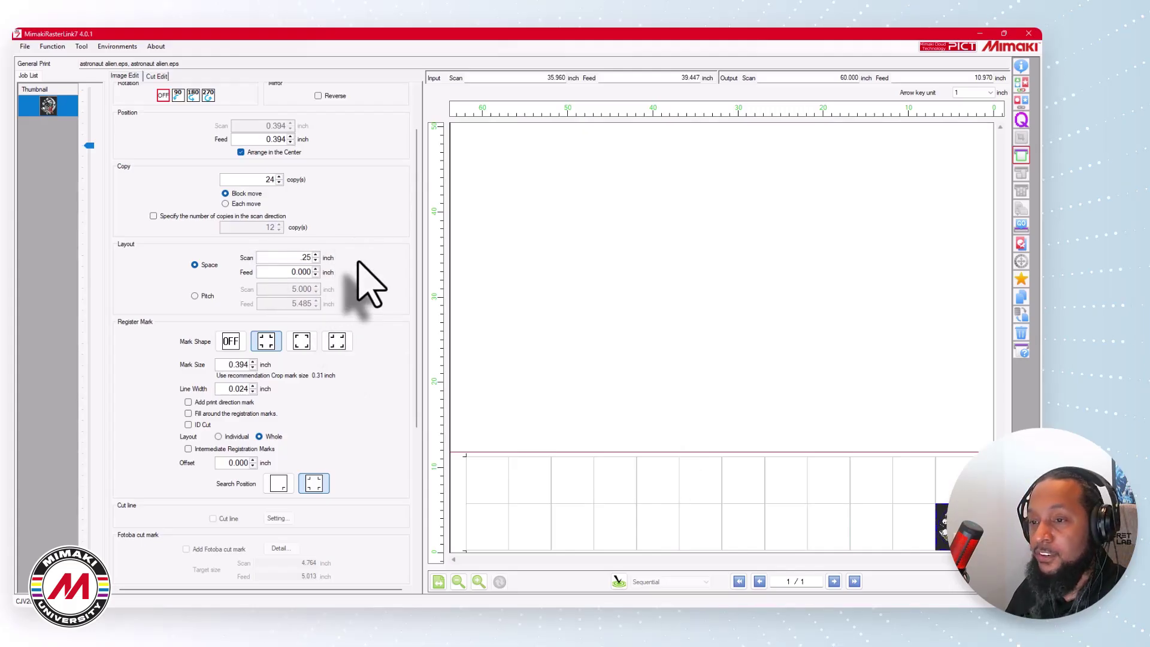
key("Tab")
type("0.25")
key("Tab")
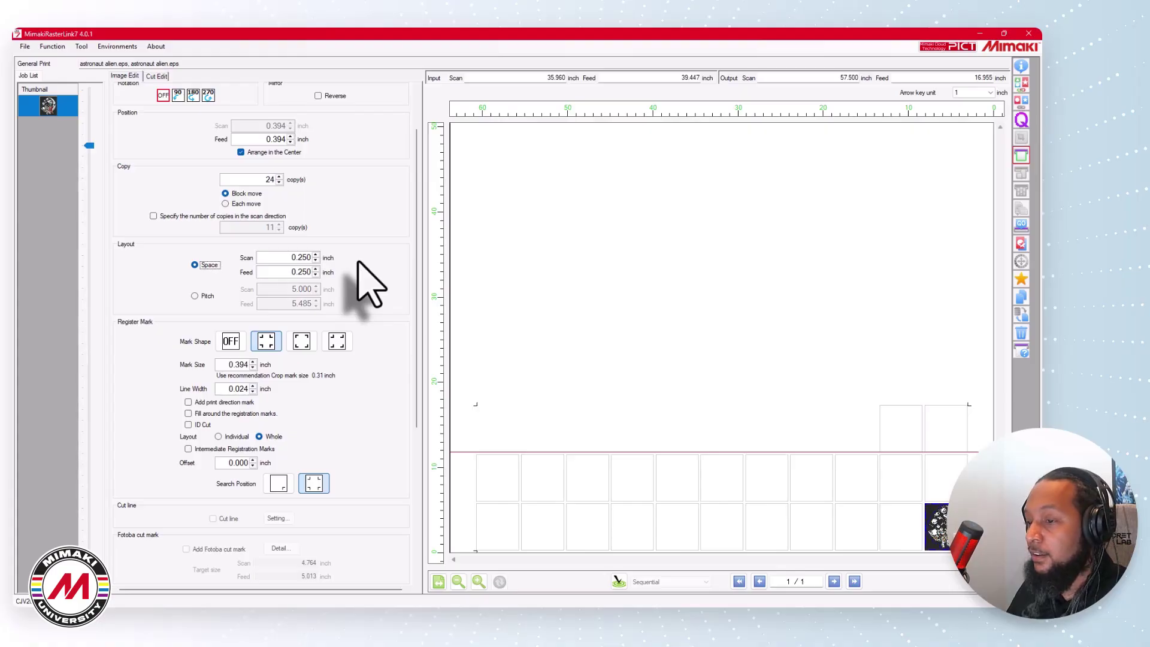
left_click(279, 182)
left_click(278, 182)
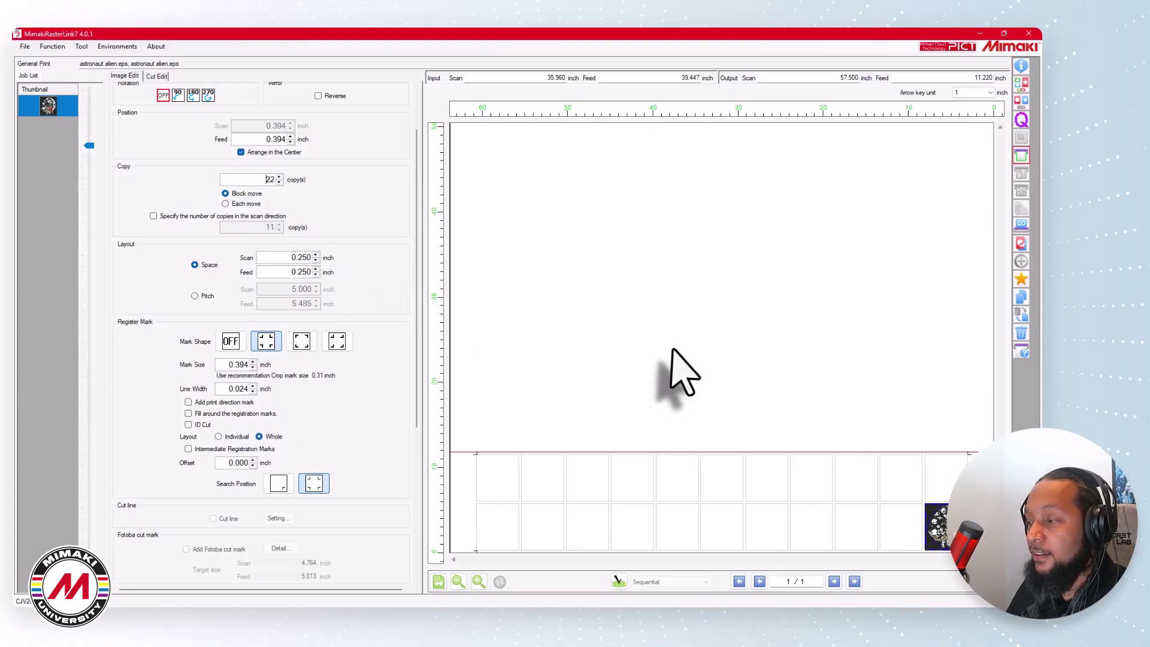
Step: Go to the execution settings for the layered job and set the execution order to Print<->Cut
left_click(1021, 226)
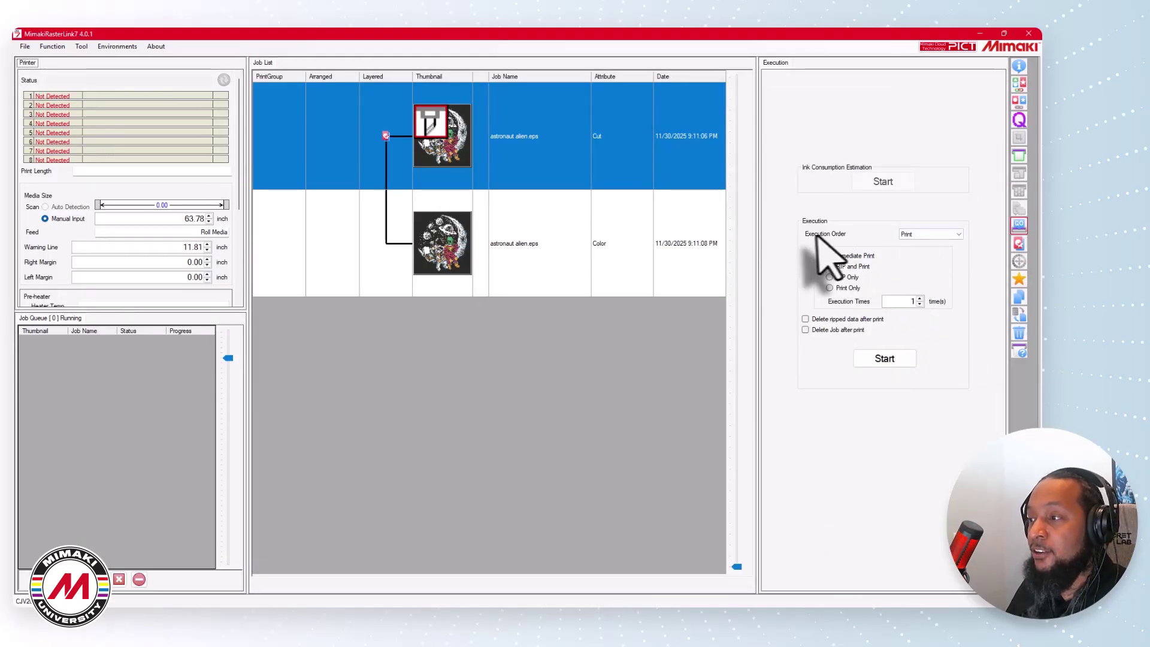
left_click(928, 234)
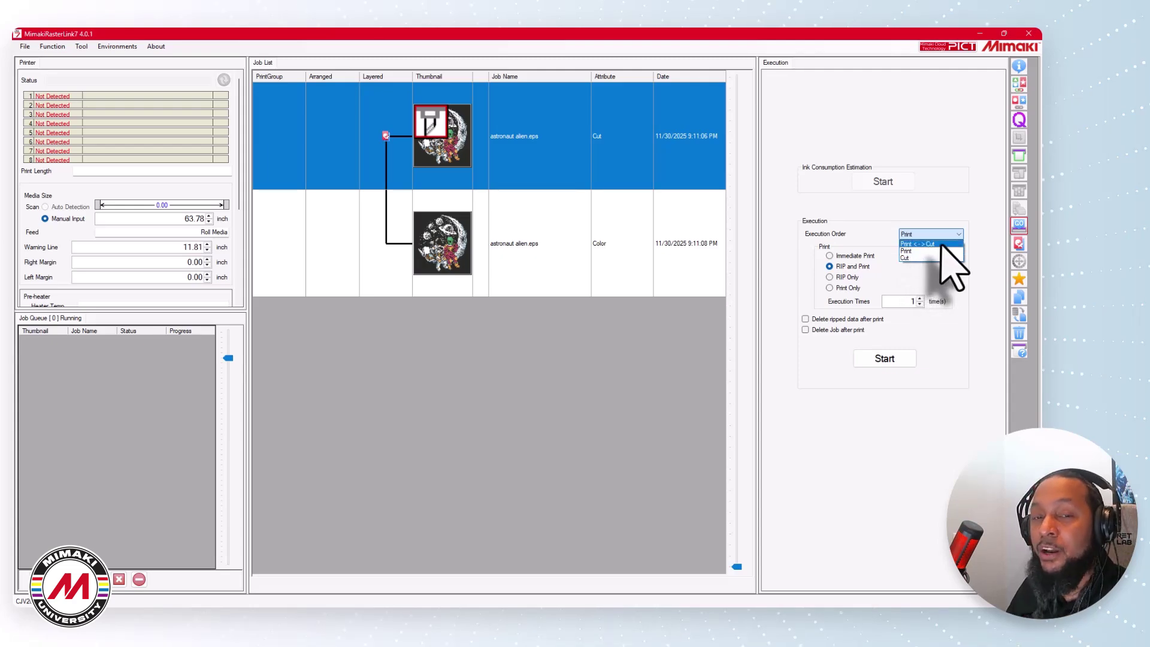
left_click(942, 246)
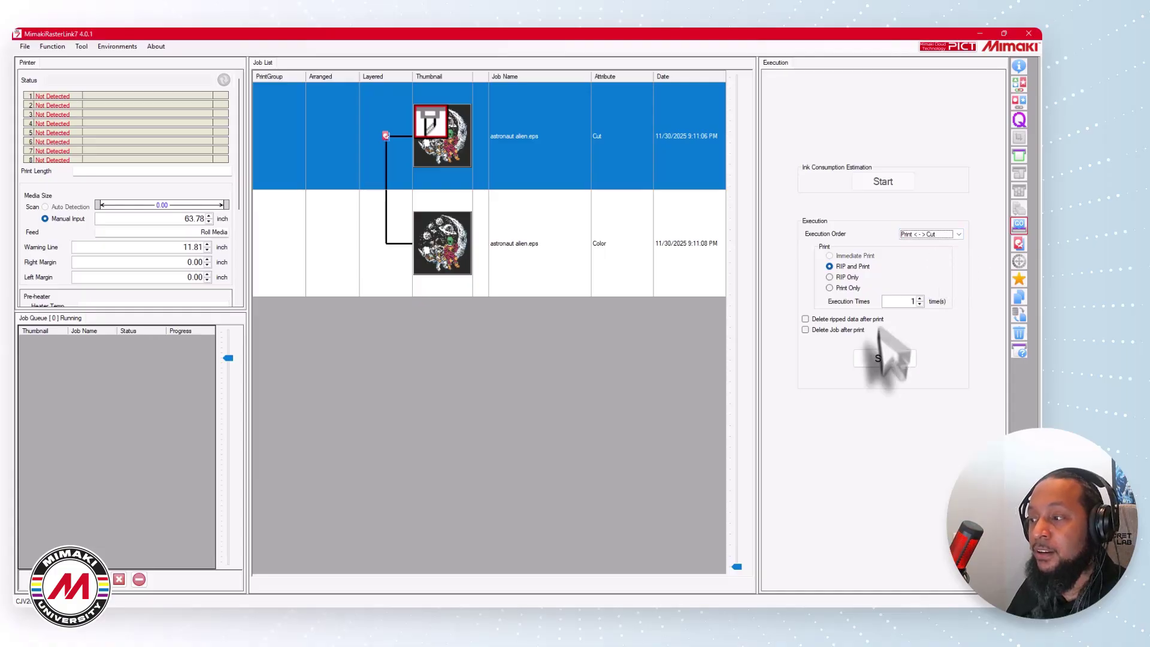